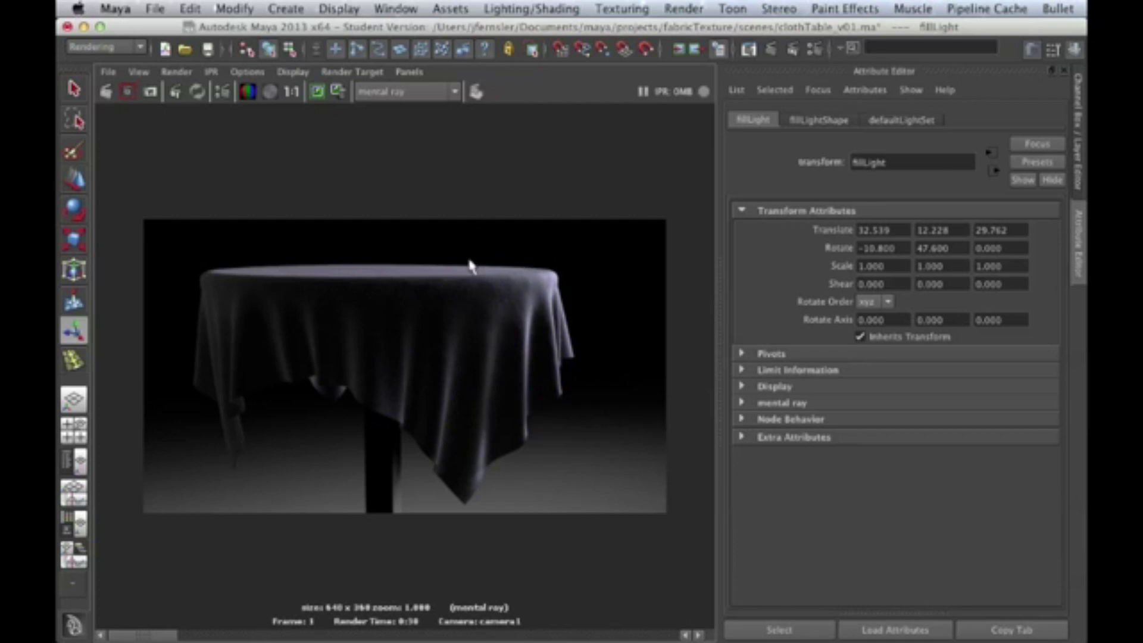
Step: Switch to Photoshop to review the multiplication examples, and return to the table render in Maya
key(super+Tab)
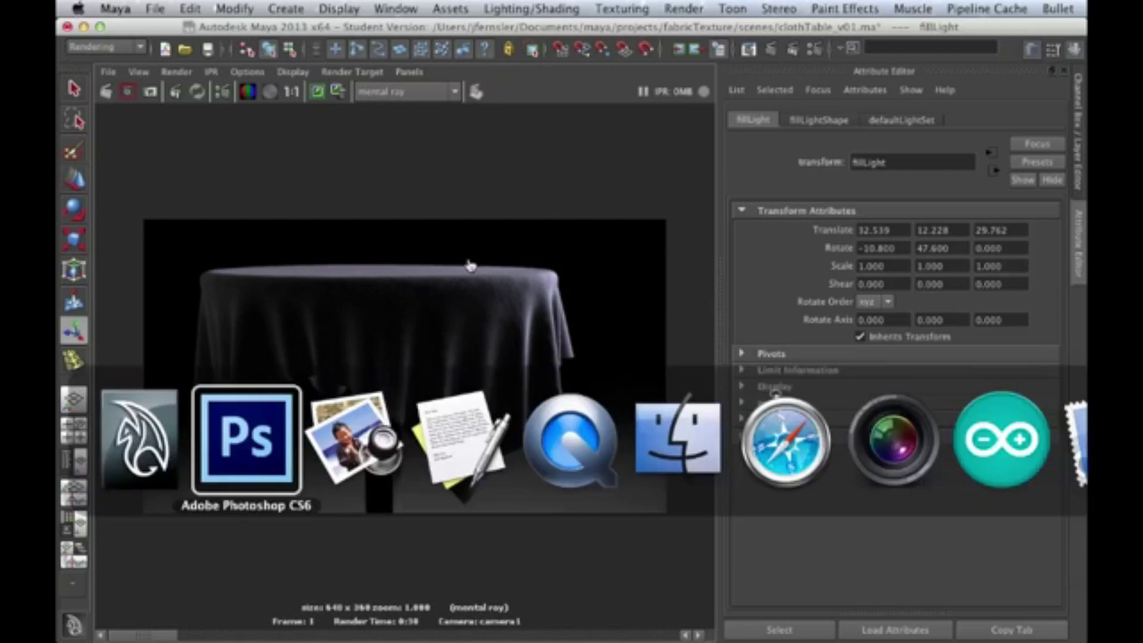
click(393, 74)
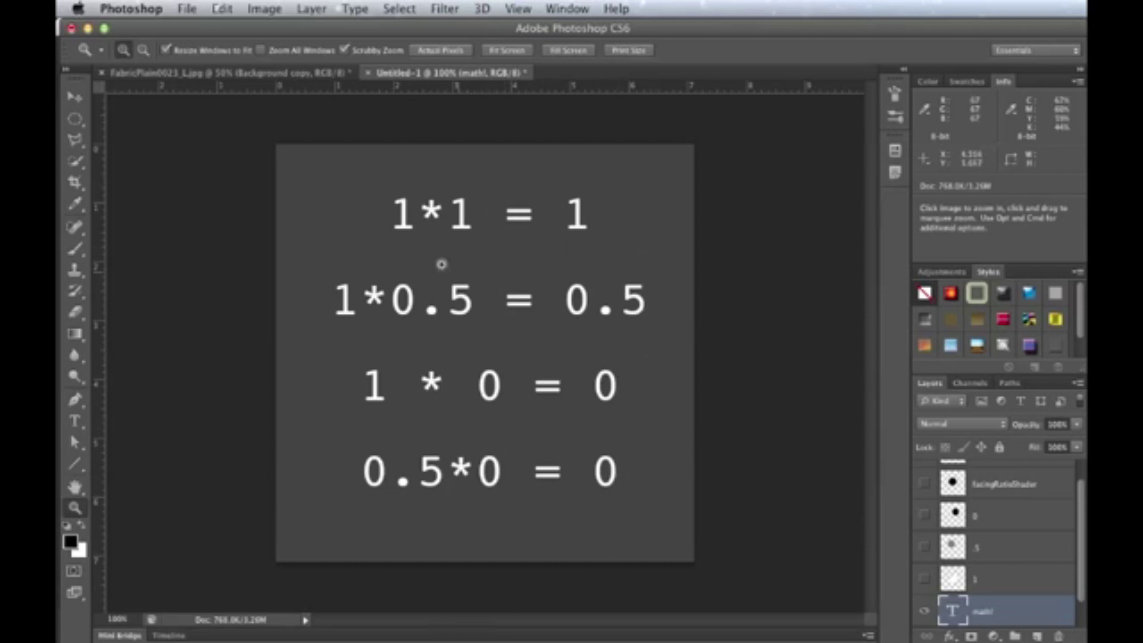
key(super)
key(super+Tab)
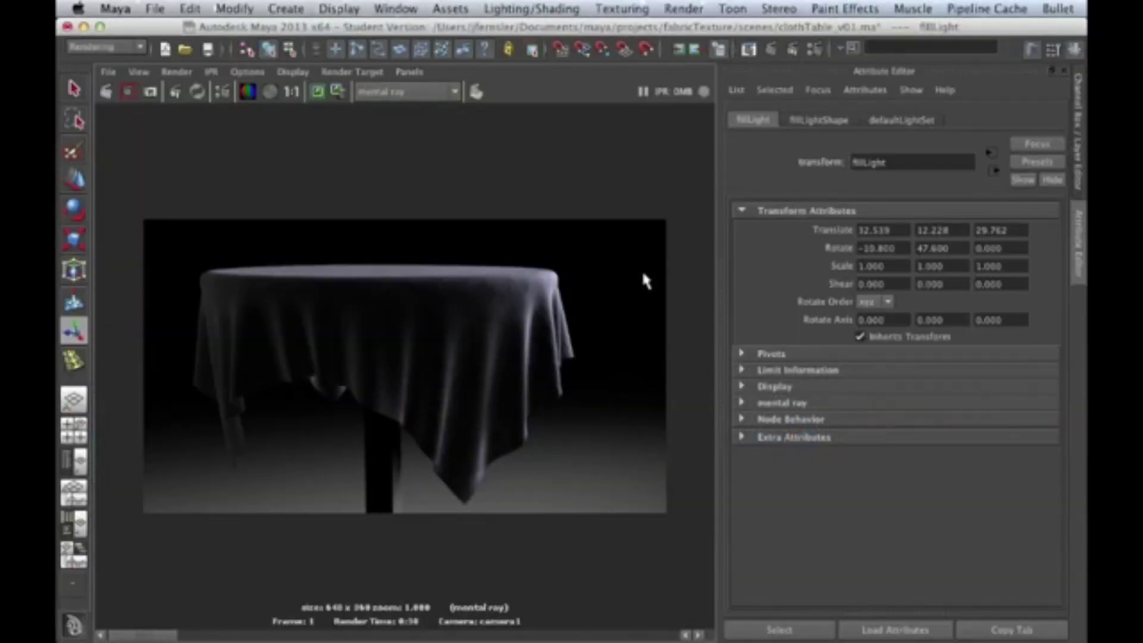
Step: Return to the multi-pane layout and inspect the ramp2 and file6 nodes, checking the HSV value of file6's Default Color
key(space)
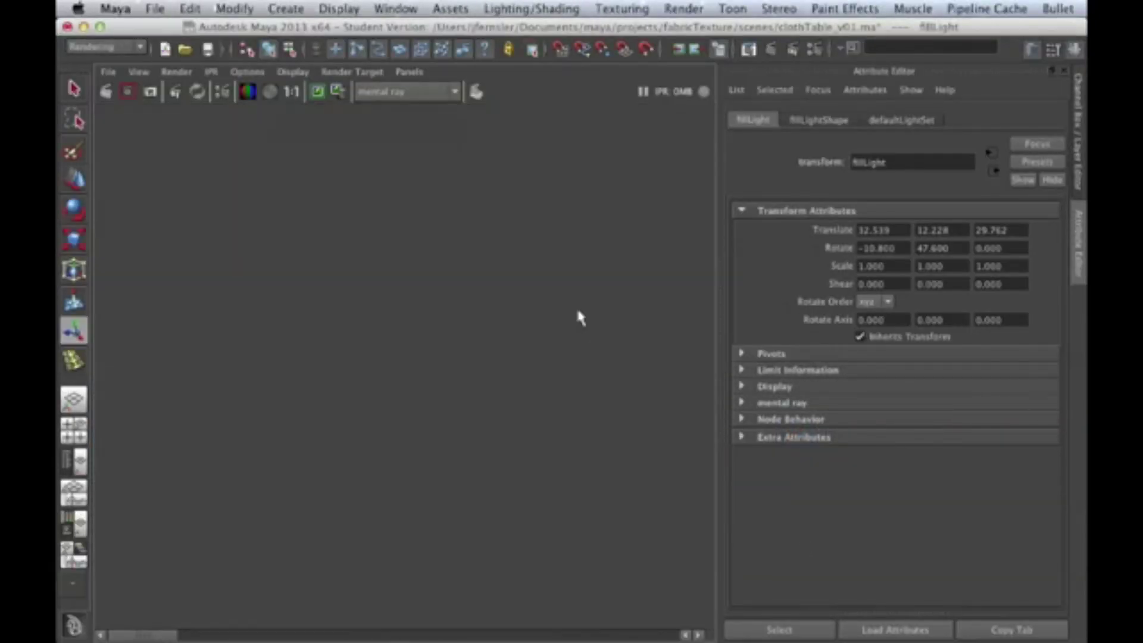
click(582, 569)
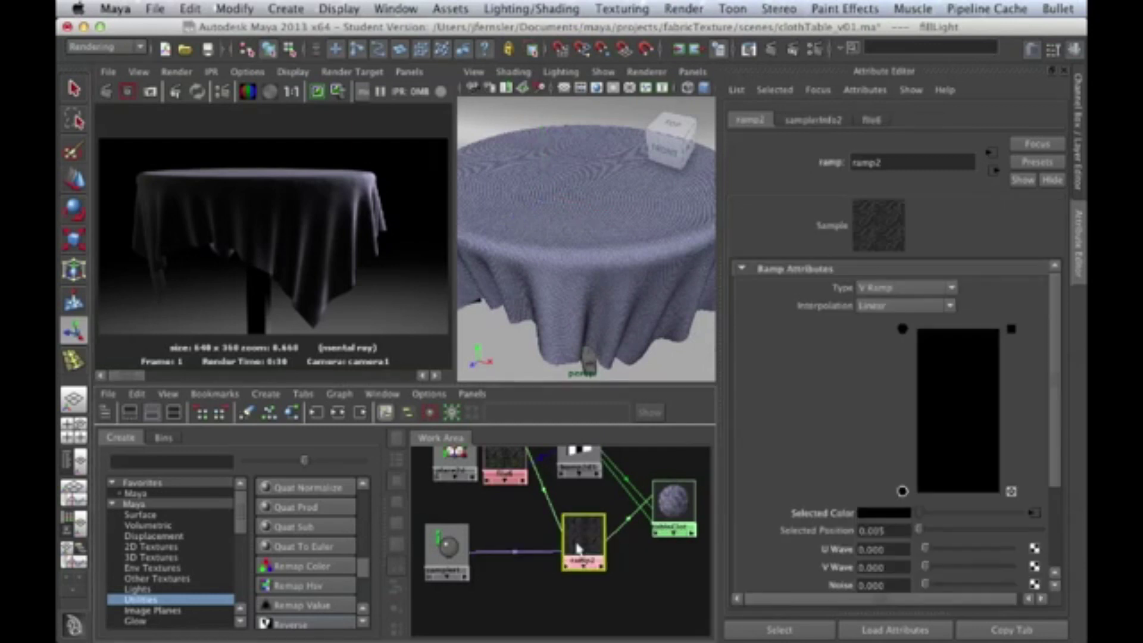
click(507, 468)
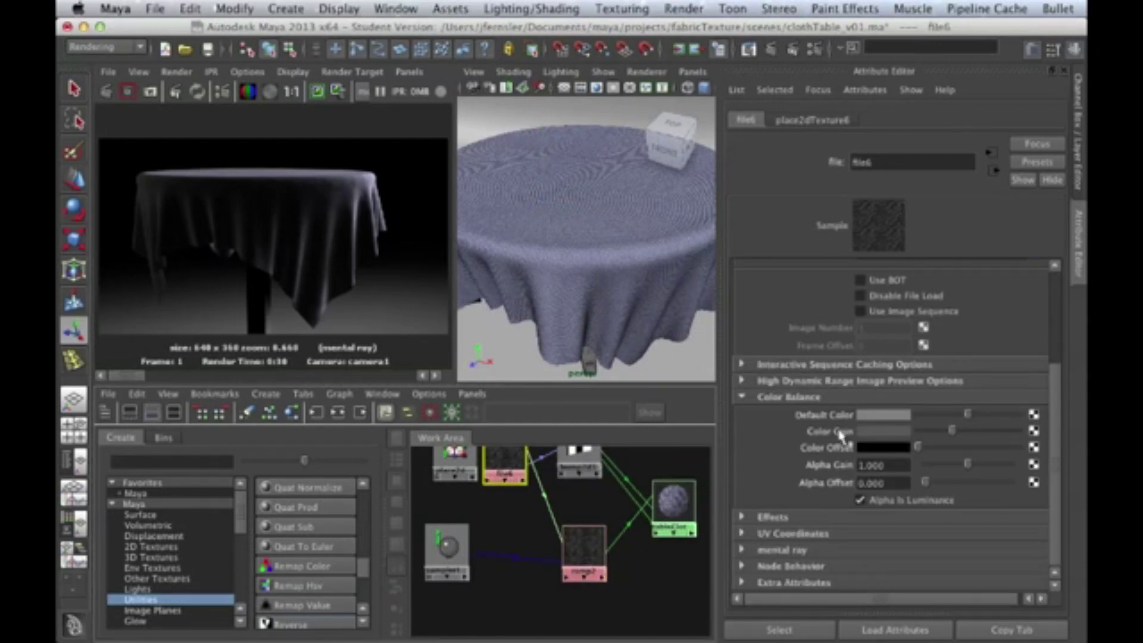
click(875, 415)
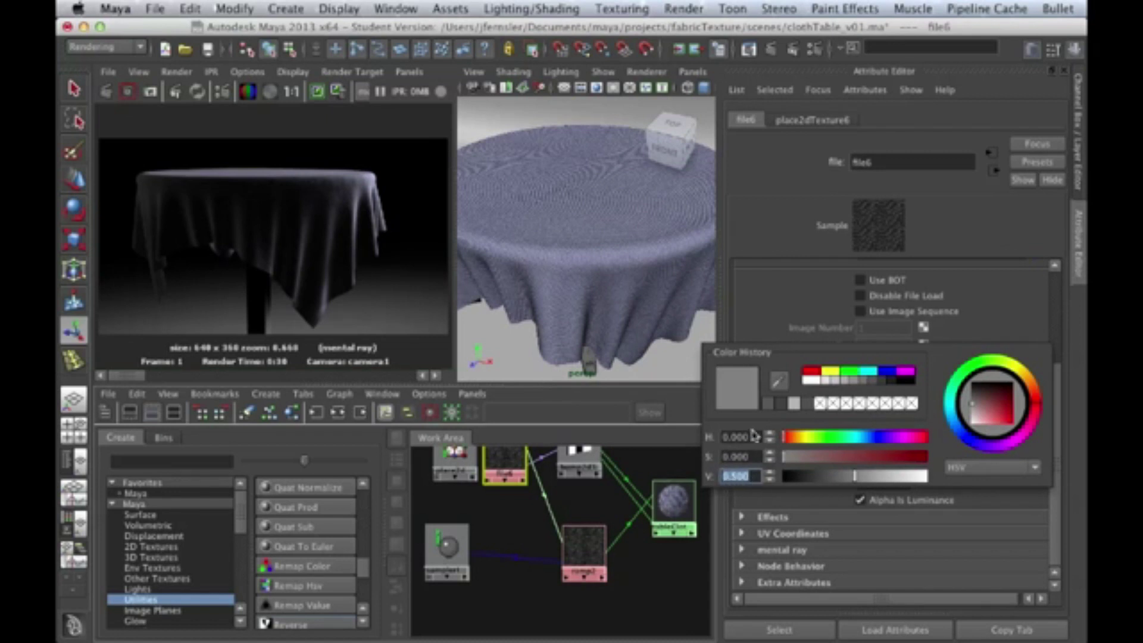
mouse_move(855, 476)
mouse_down()
mouse_move(944, 476)
mouse_move(720, 484)
mouse_move(866, 477)
mouse_move(853, 480)
mouse_up()
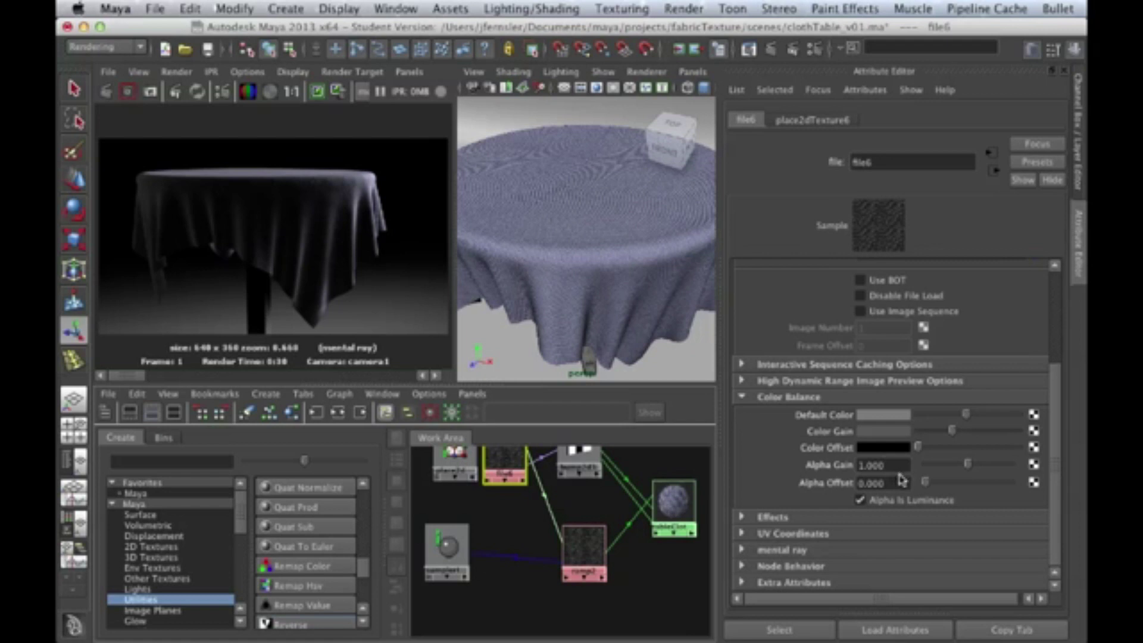
Step: Switch to Photoshop, hide the math text layer and show the circle layers 1 and .5
key(super+Tab)
key(super+Tab)
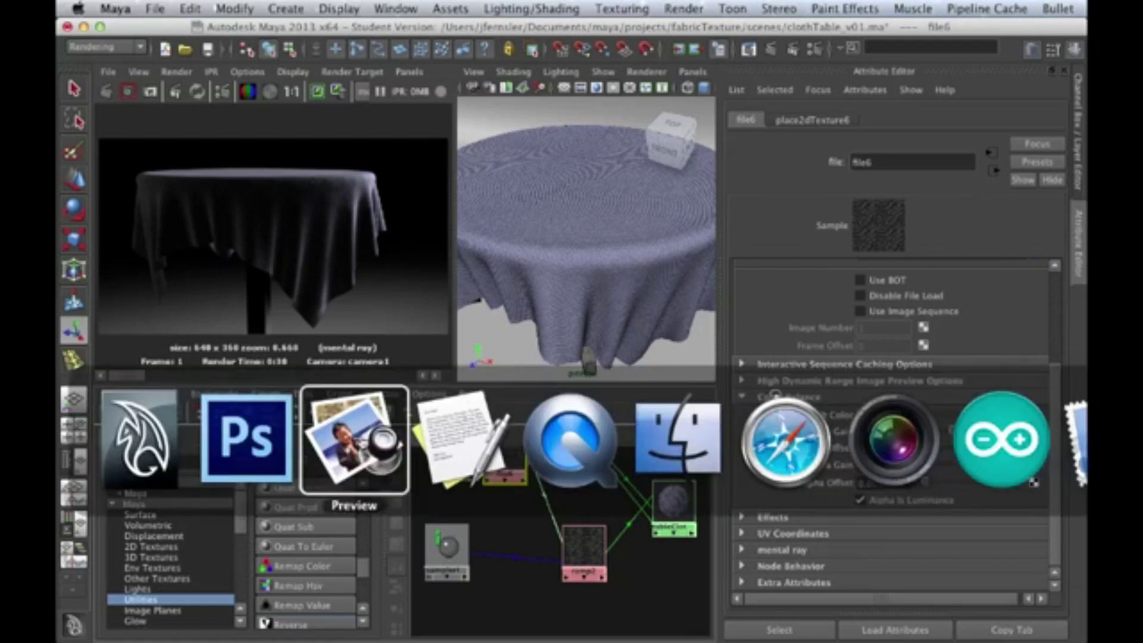
click(249, 445)
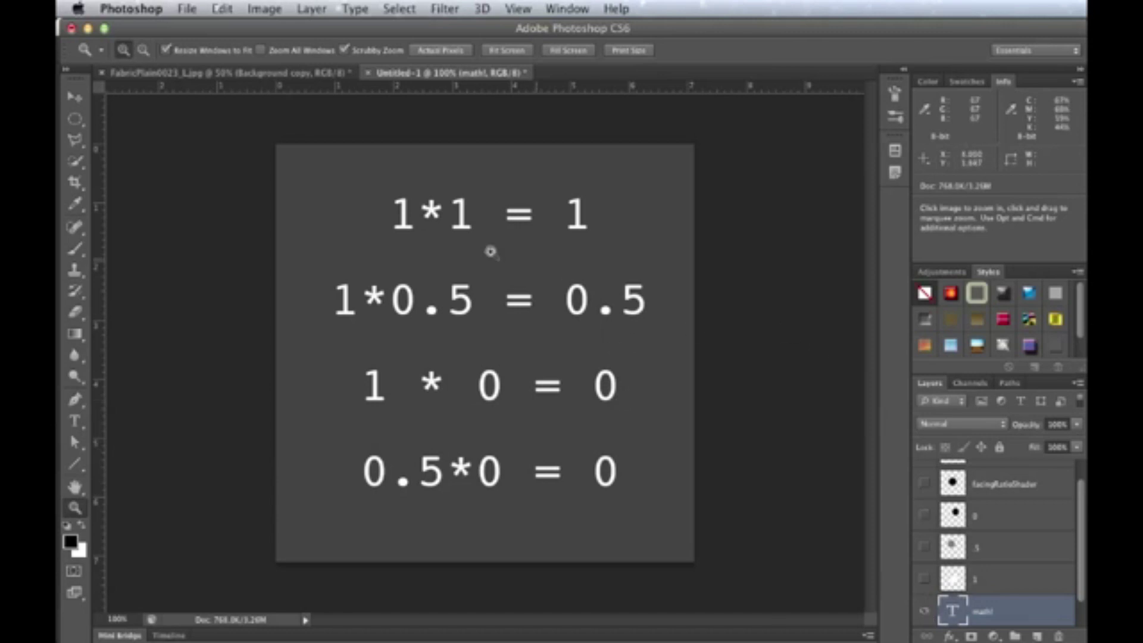
click(927, 615)
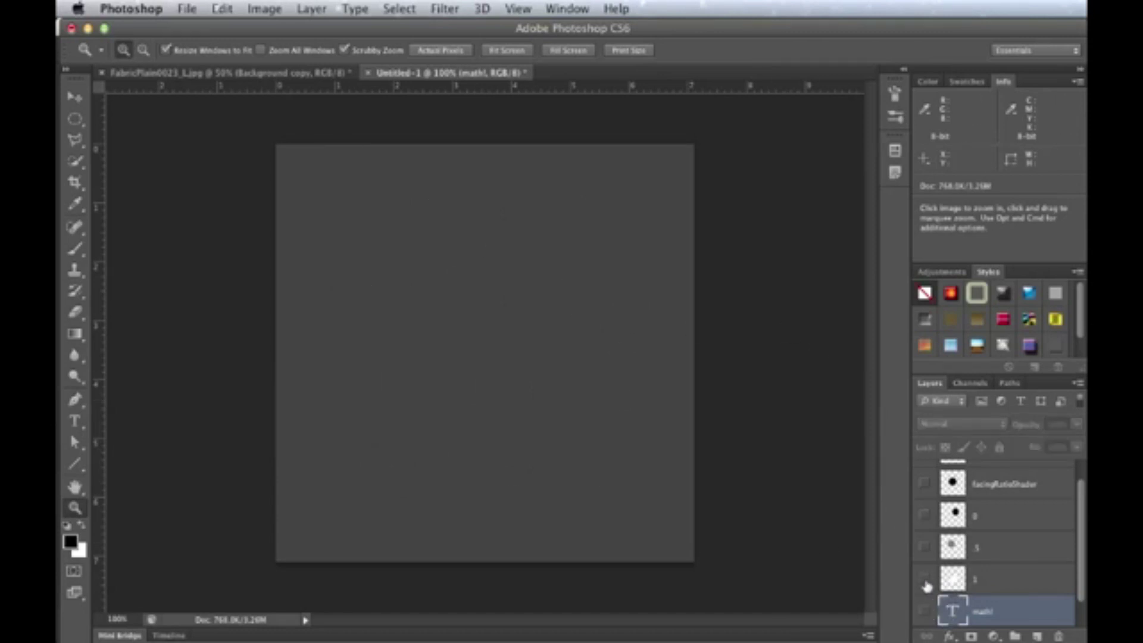
click(924, 579)
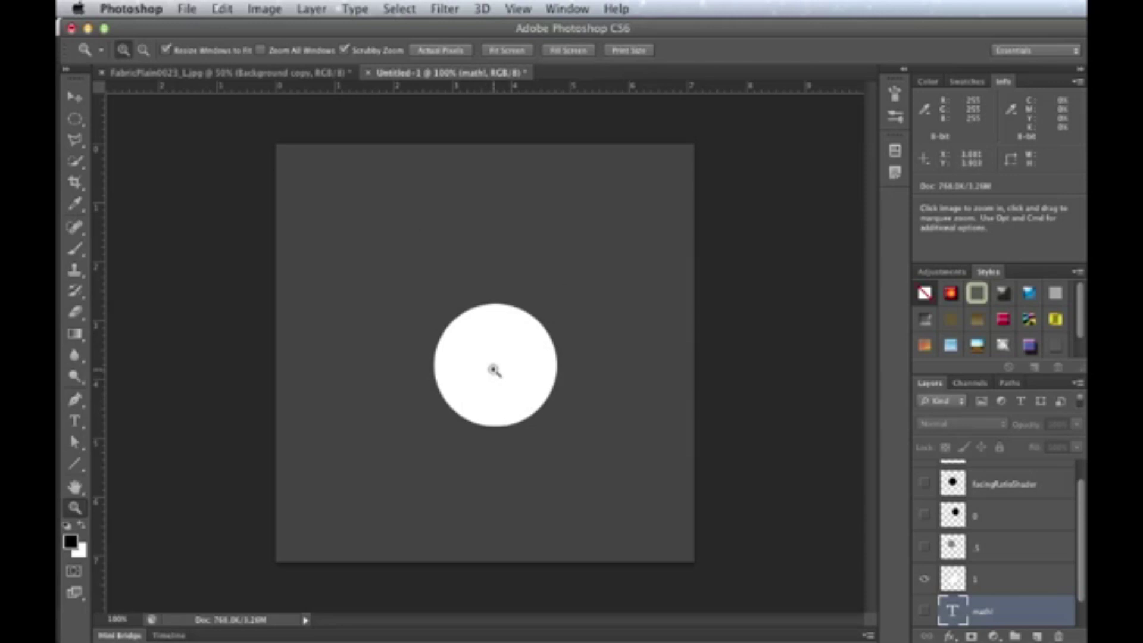
click(924, 547)
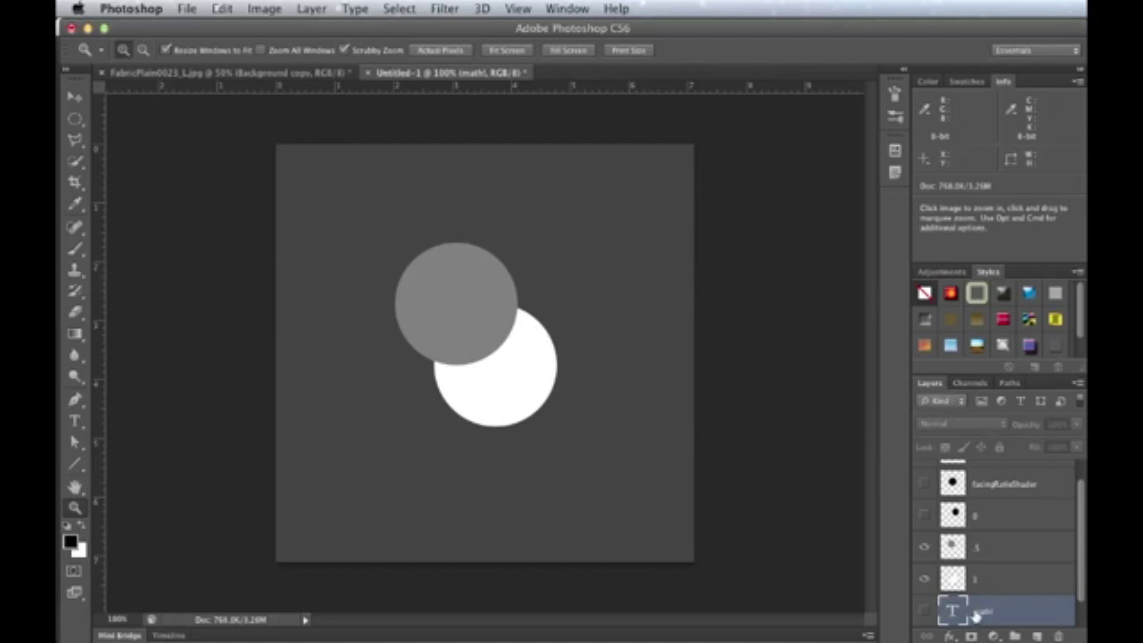
Step: Set the blend mode of the .5 circle layer to Multiply
click(989, 554)
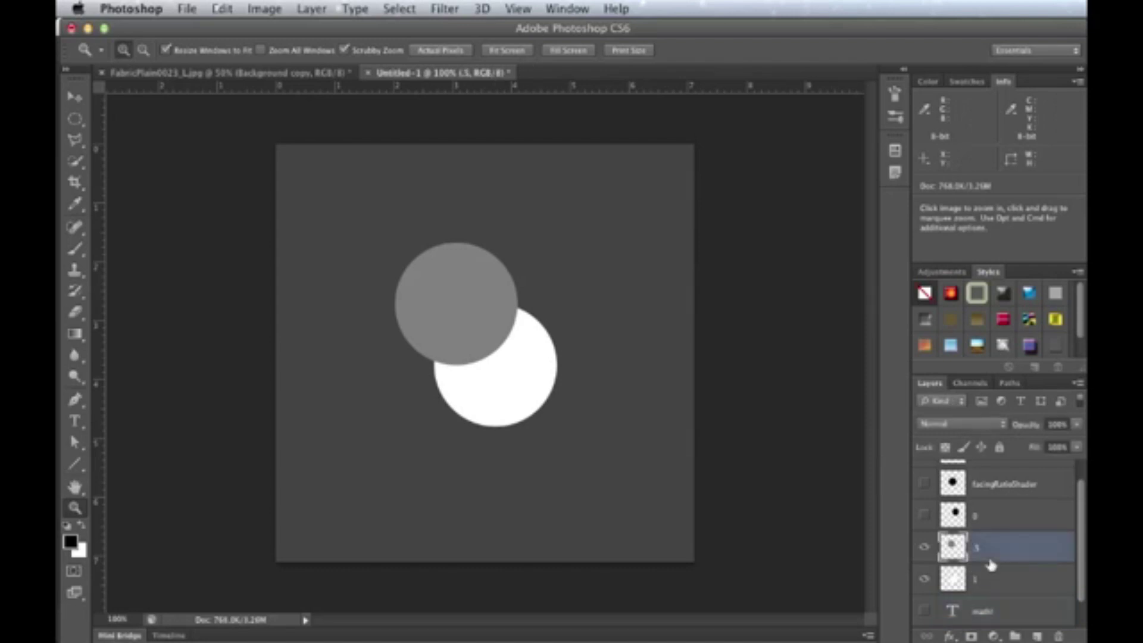
click(953, 424)
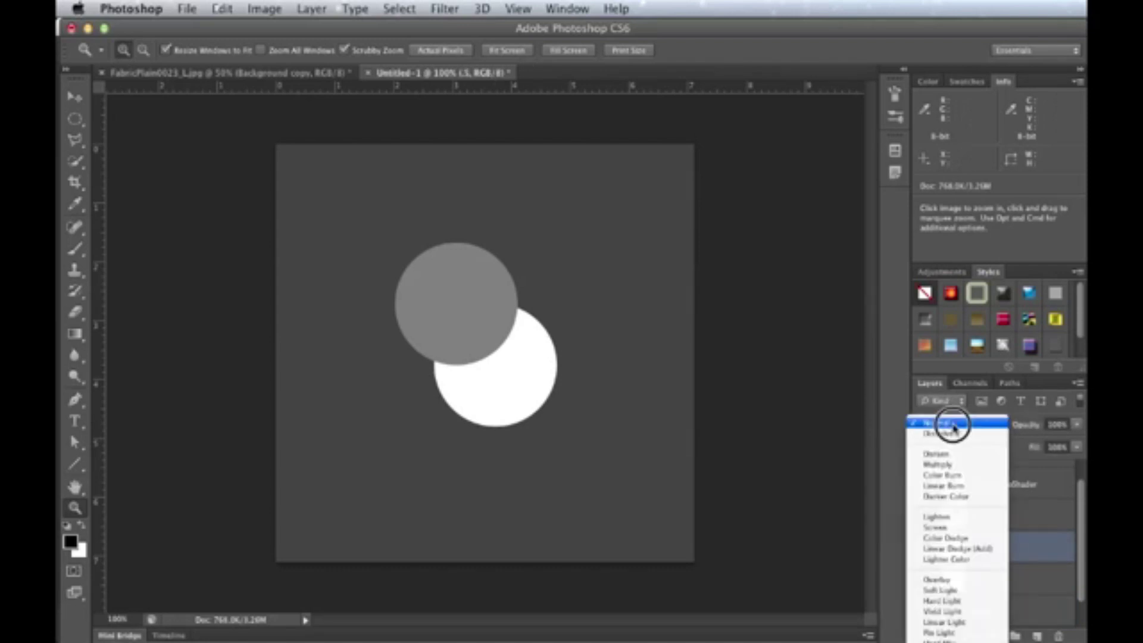
click(957, 465)
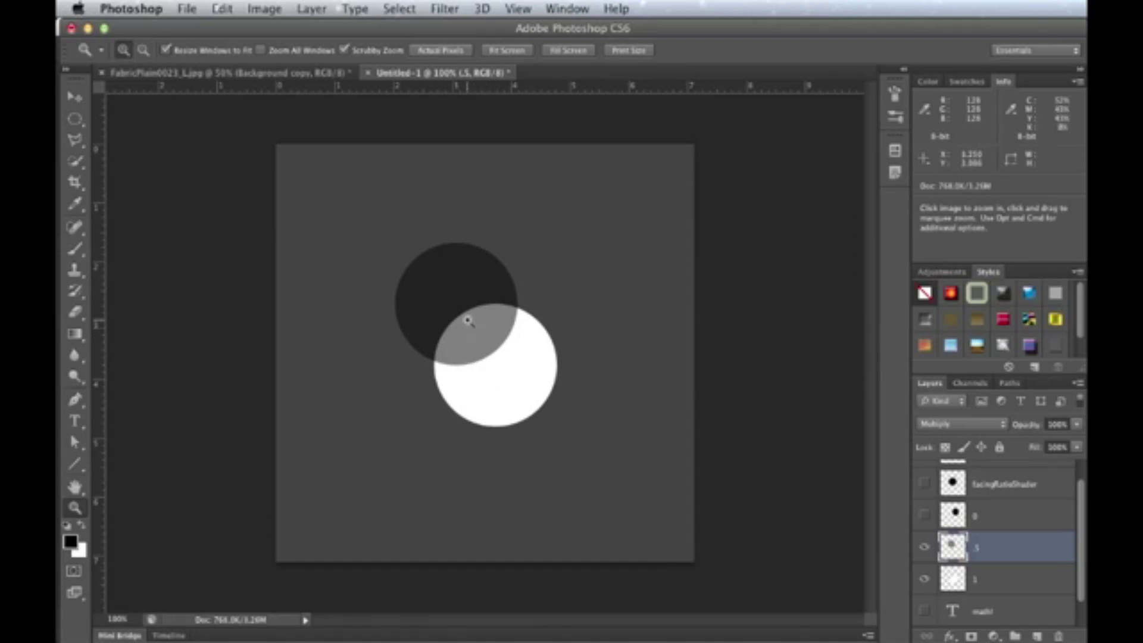
Step: Show the black circle layer 0 and set its blend mode to Multiply
click(925, 516)
click(932, 424)
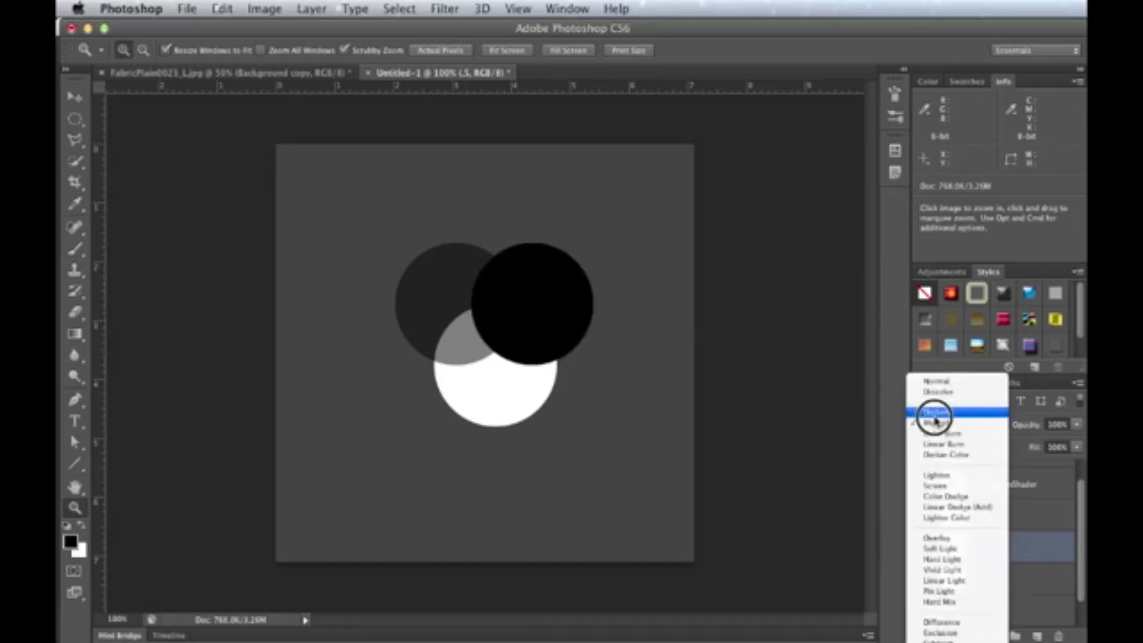
click(934, 417)
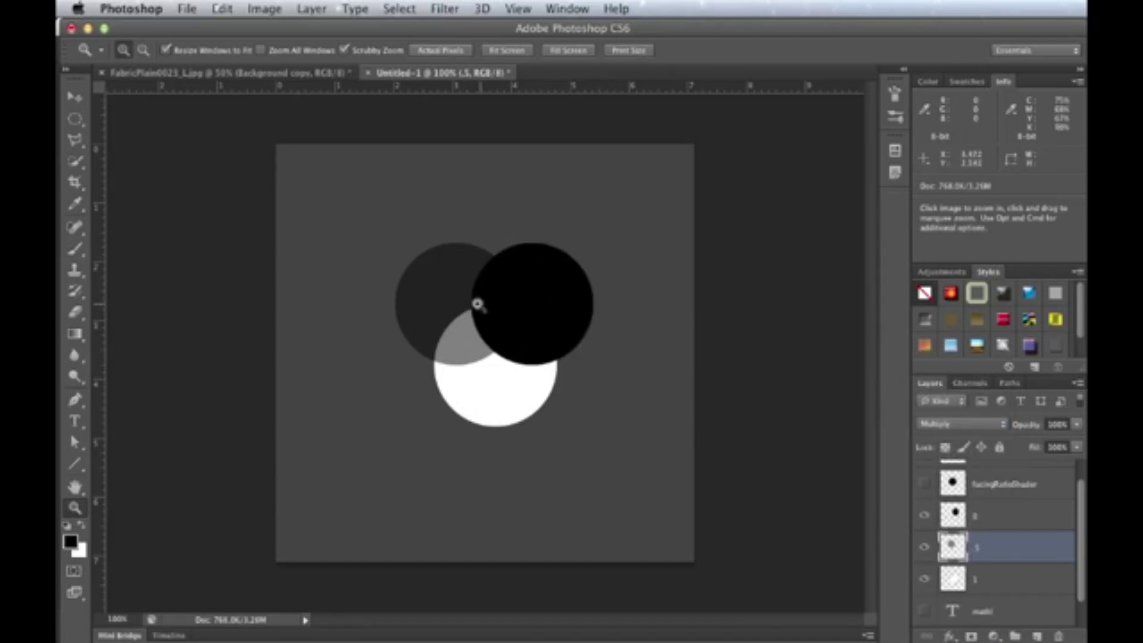
click(973, 515)
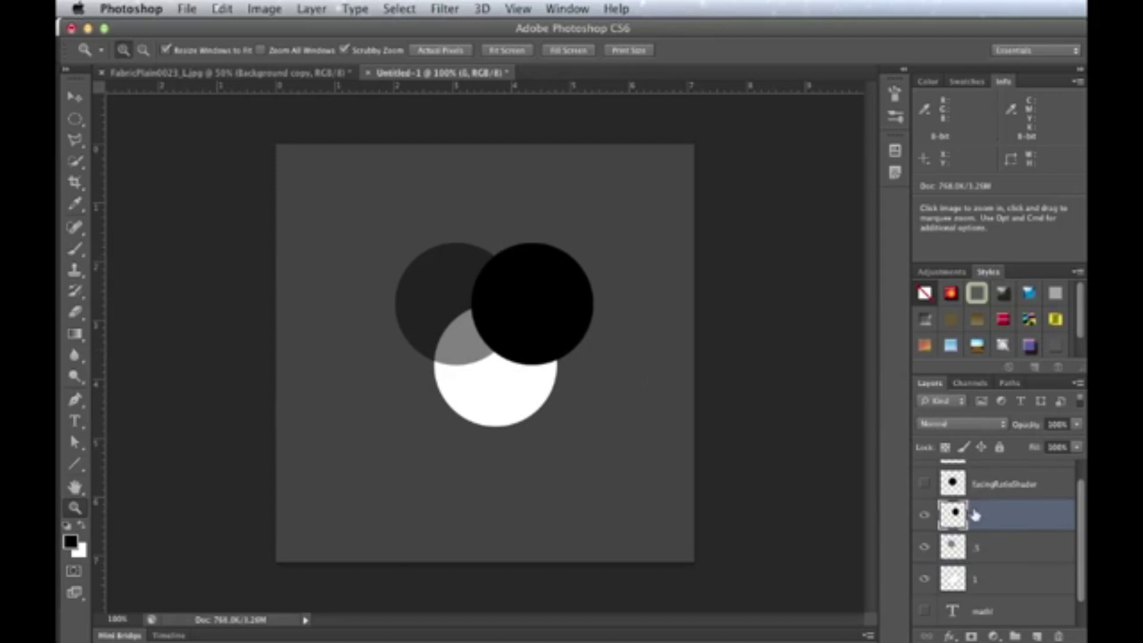
click(958, 427)
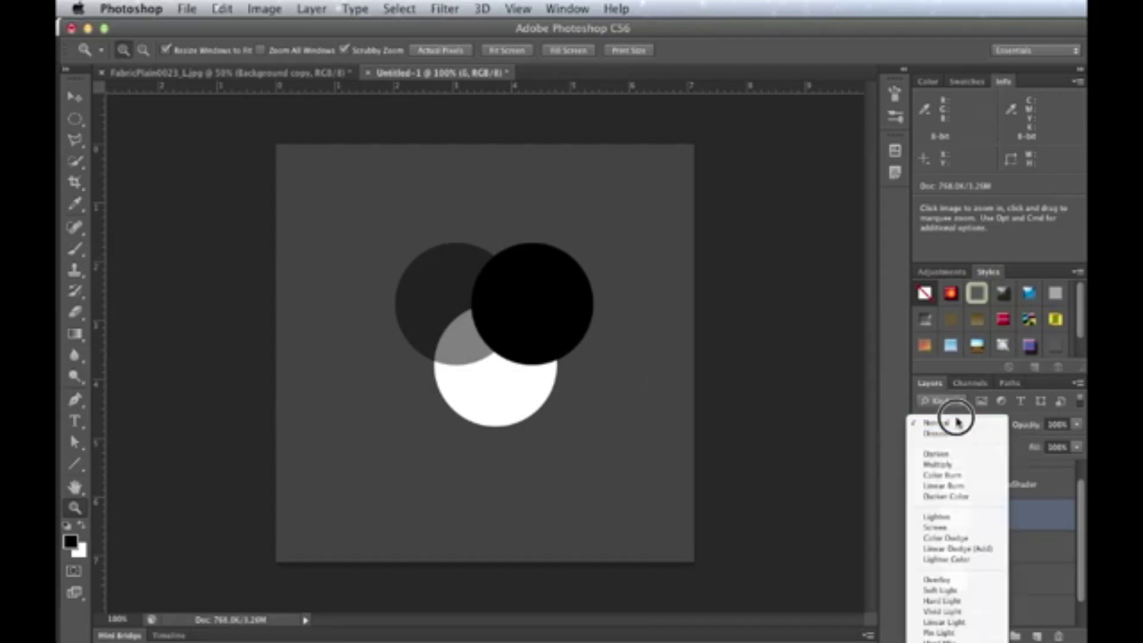
click(957, 464)
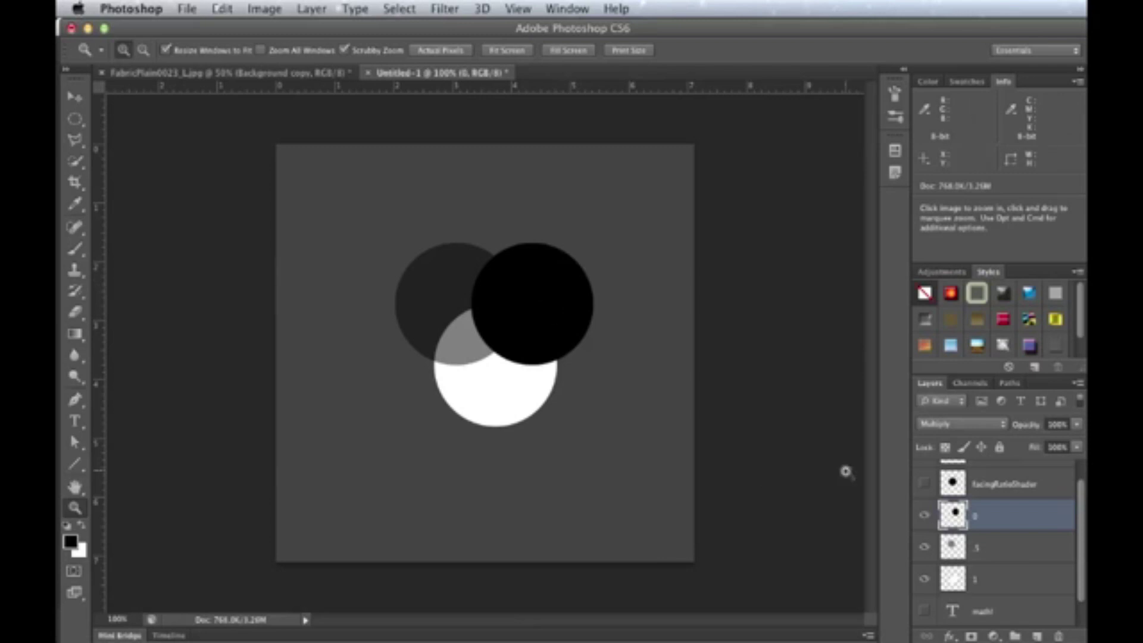
Step: Hide the circle layers 1, .5 and 0, and show and select the facingRatioShader layer
drag(923, 583, 924, 516)
scroll(932, 528, up, 1)
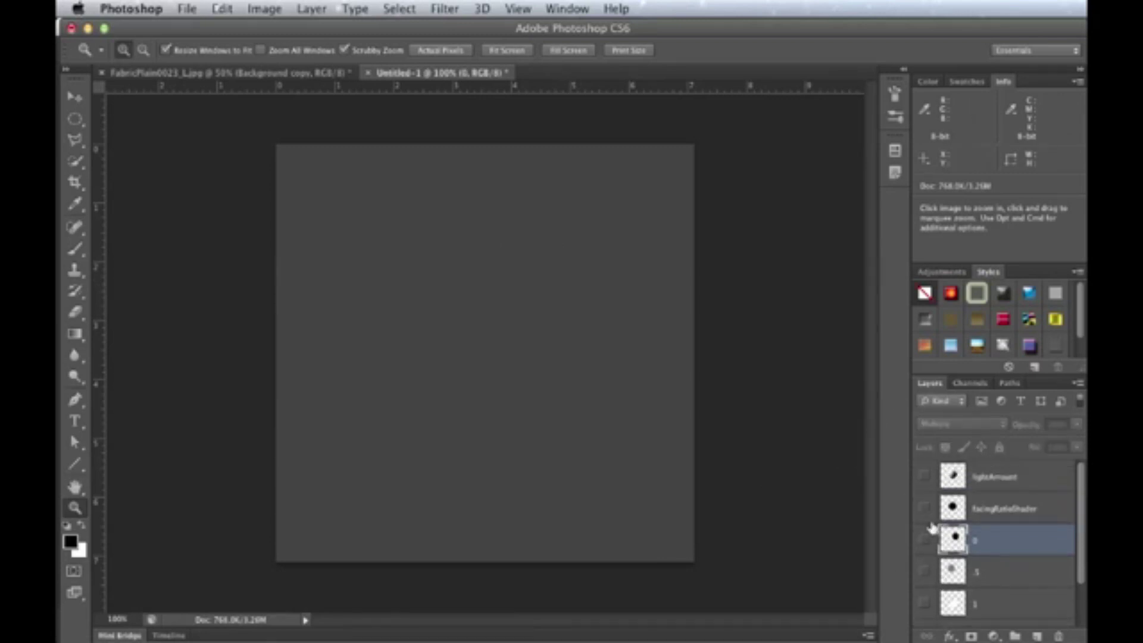
click(924, 511)
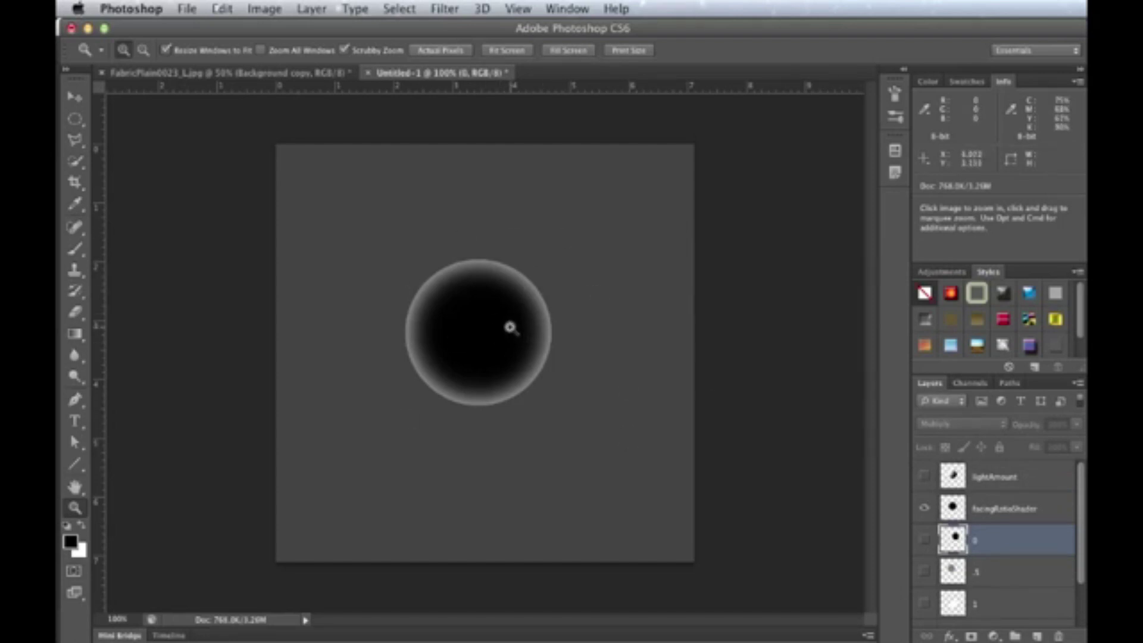
click(1050, 520)
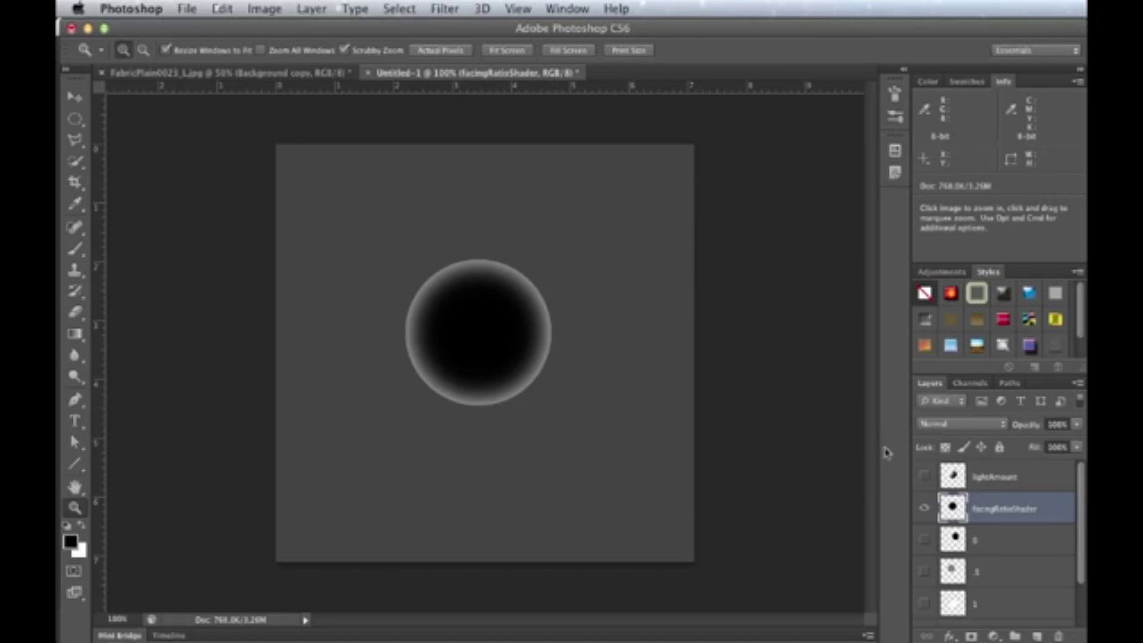
Step: Show the lightAmount layer and set its blend mode to Linear Dodge (Add)
click(924, 477)
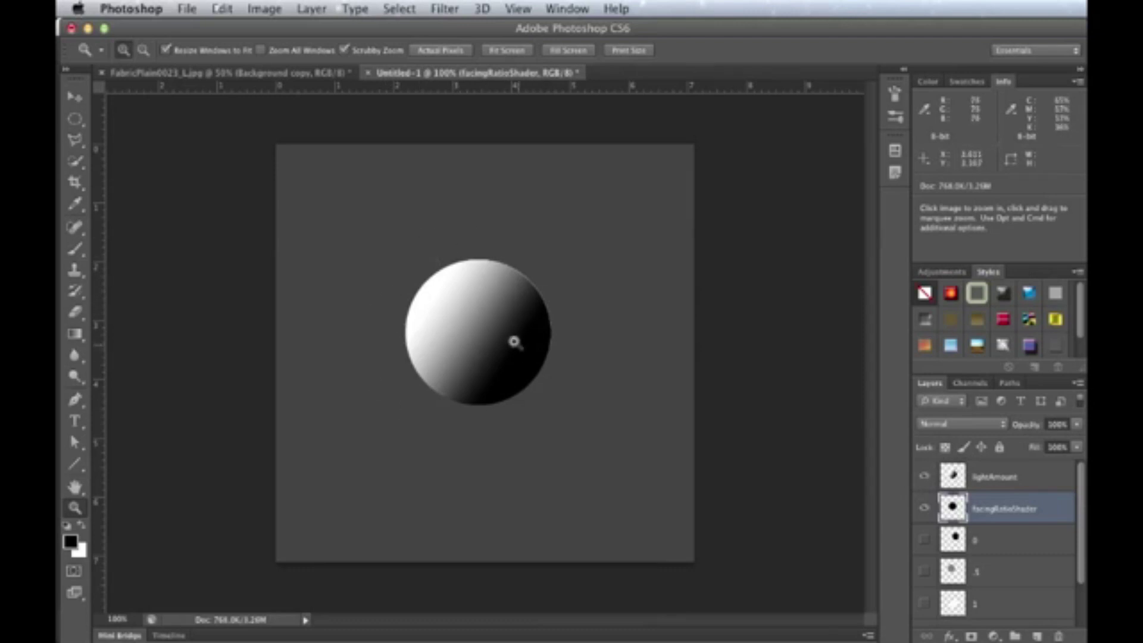
click(976, 477)
drag(959, 427, 968, 548)
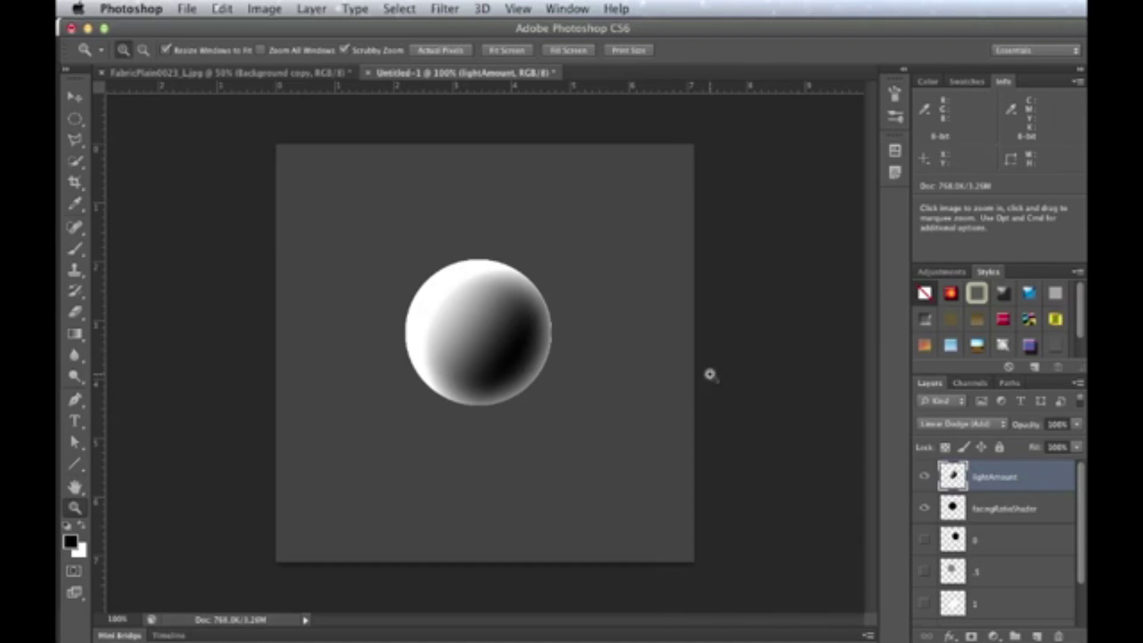
Step: Change the lightAmount layer's blend mode to Multiply
click(982, 429)
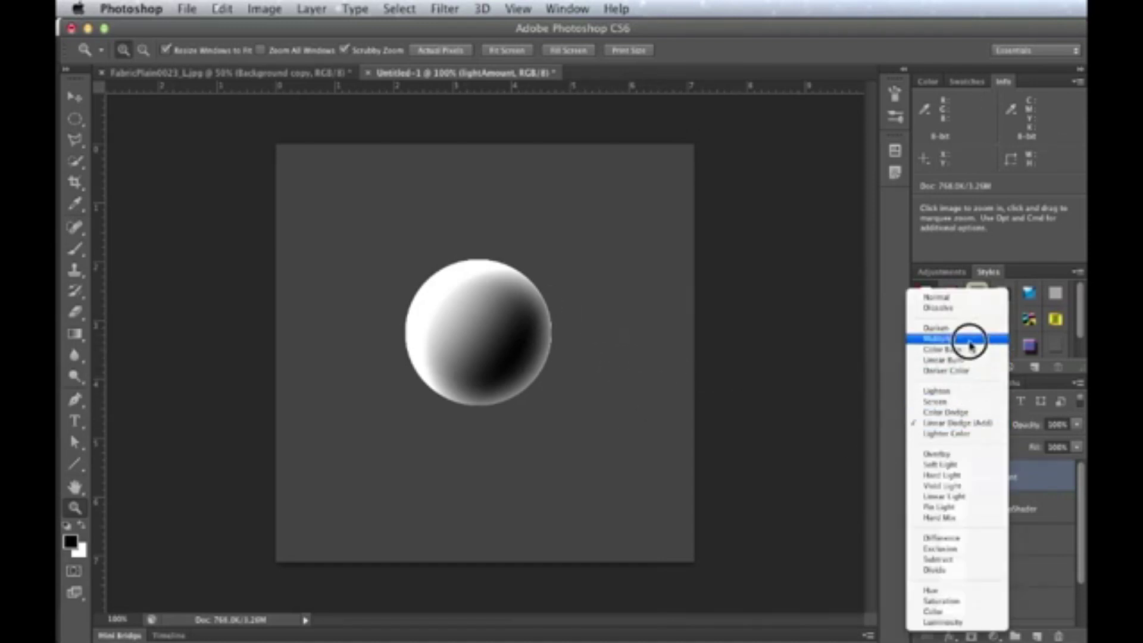
key(Escape)
key(alt+shift+m)
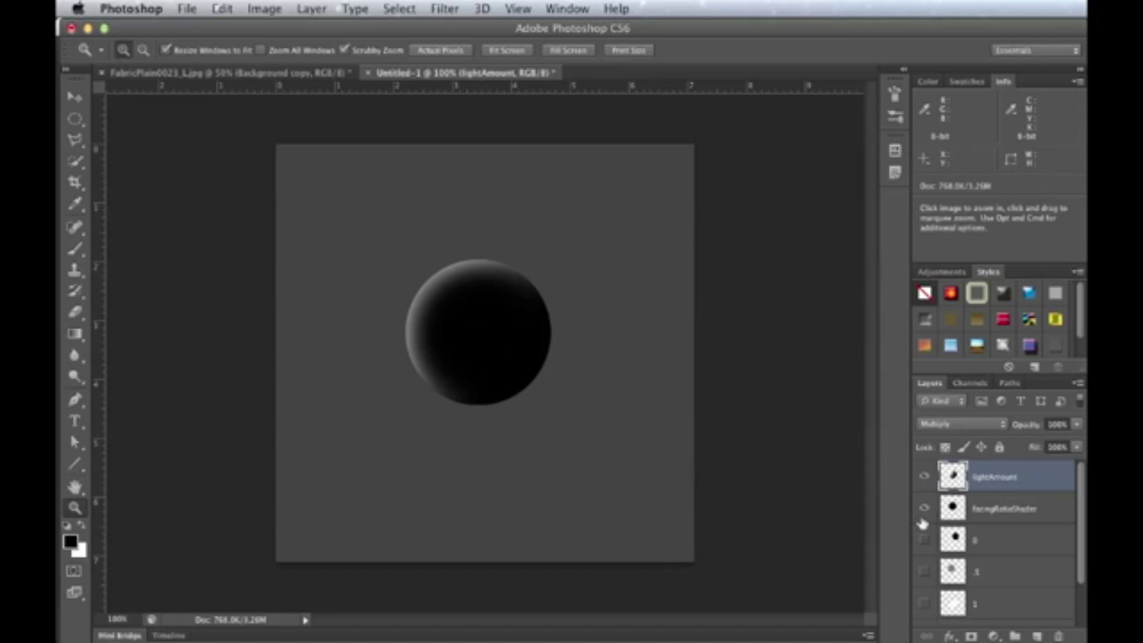
Step: Duplicate the lightAmount layer and set the copy's blend mode to Linear Dodge (Add)
click(981, 513)
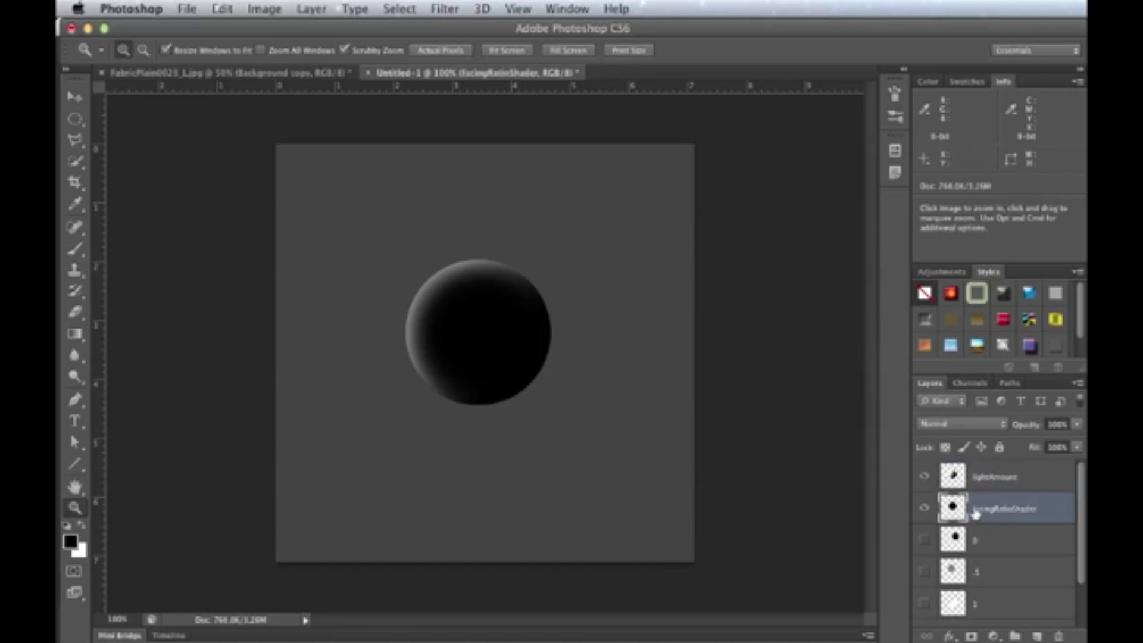
click(968, 477)
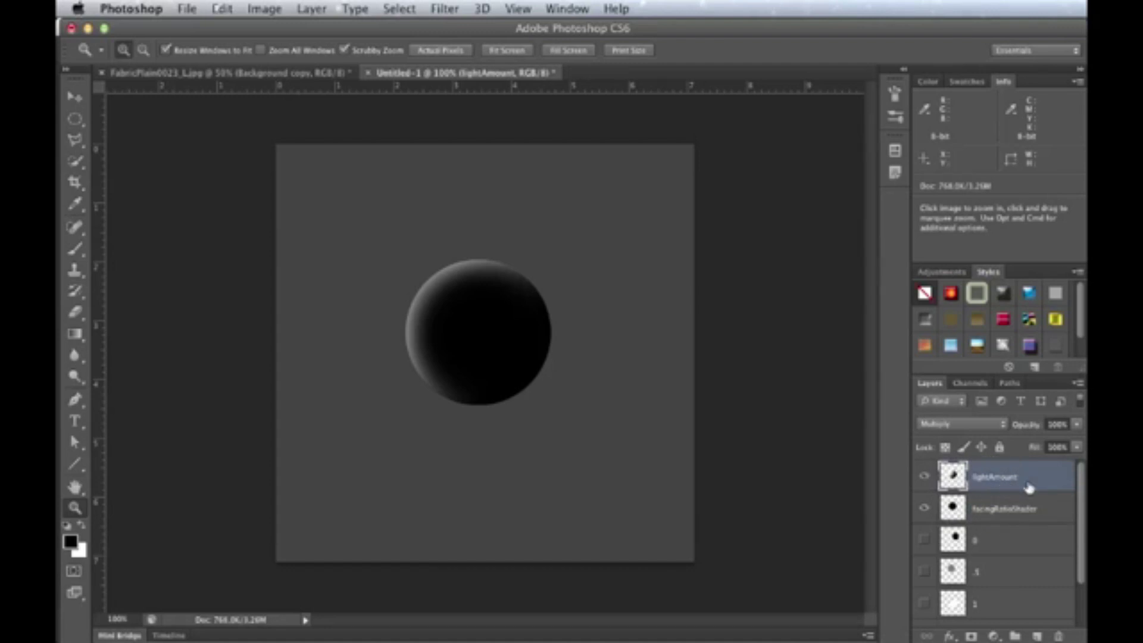
drag(1029, 487, 1037, 635)
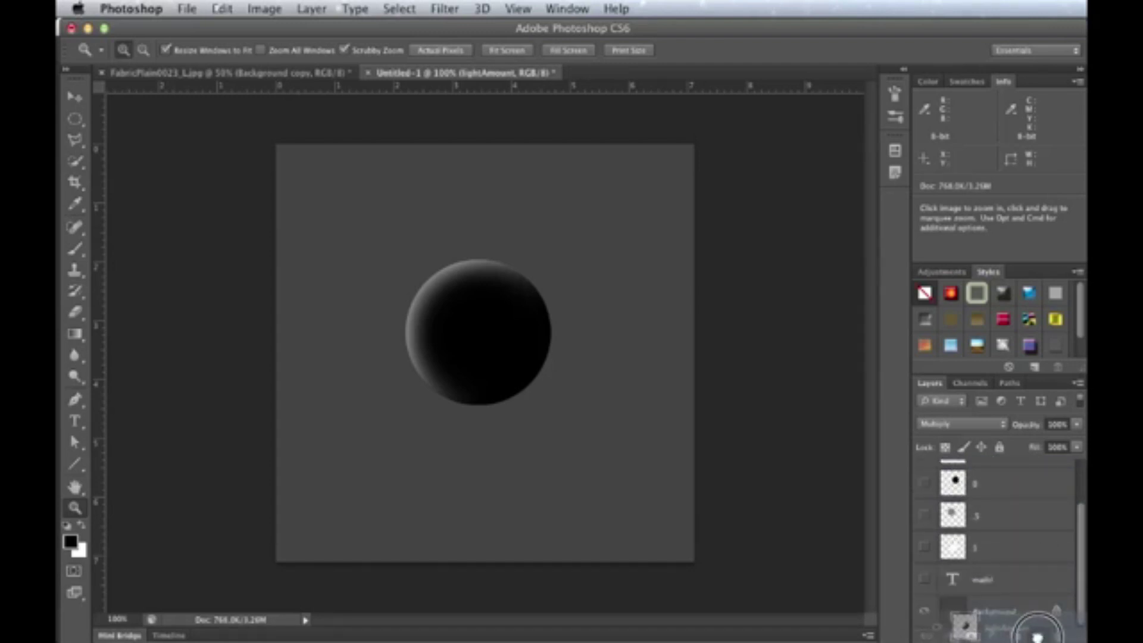
click(971, 433)
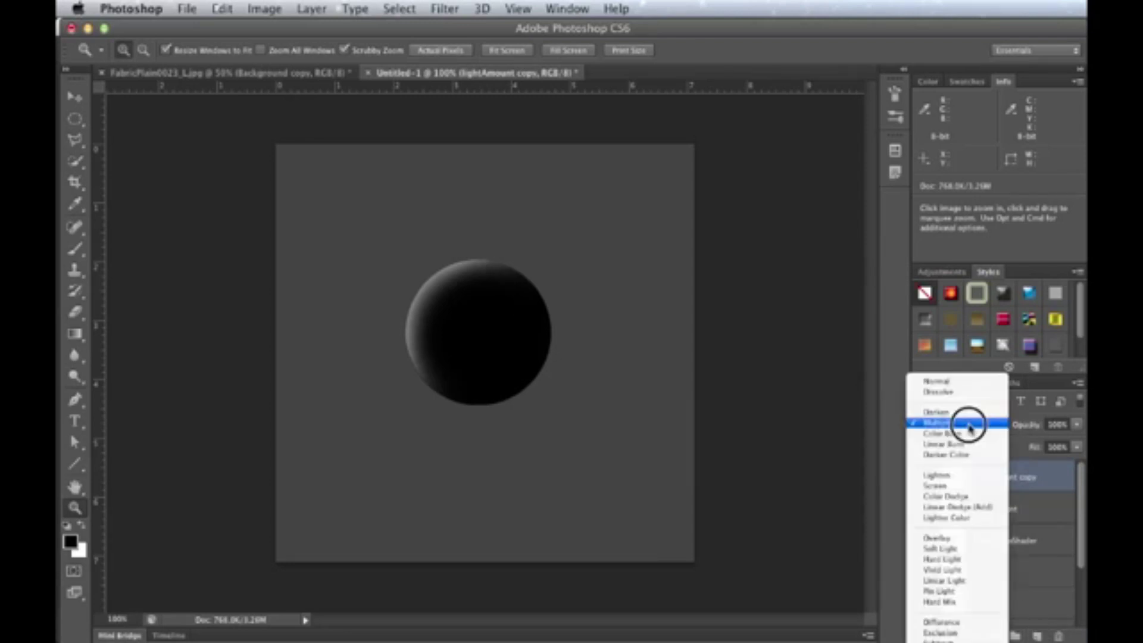
click(983, 509)
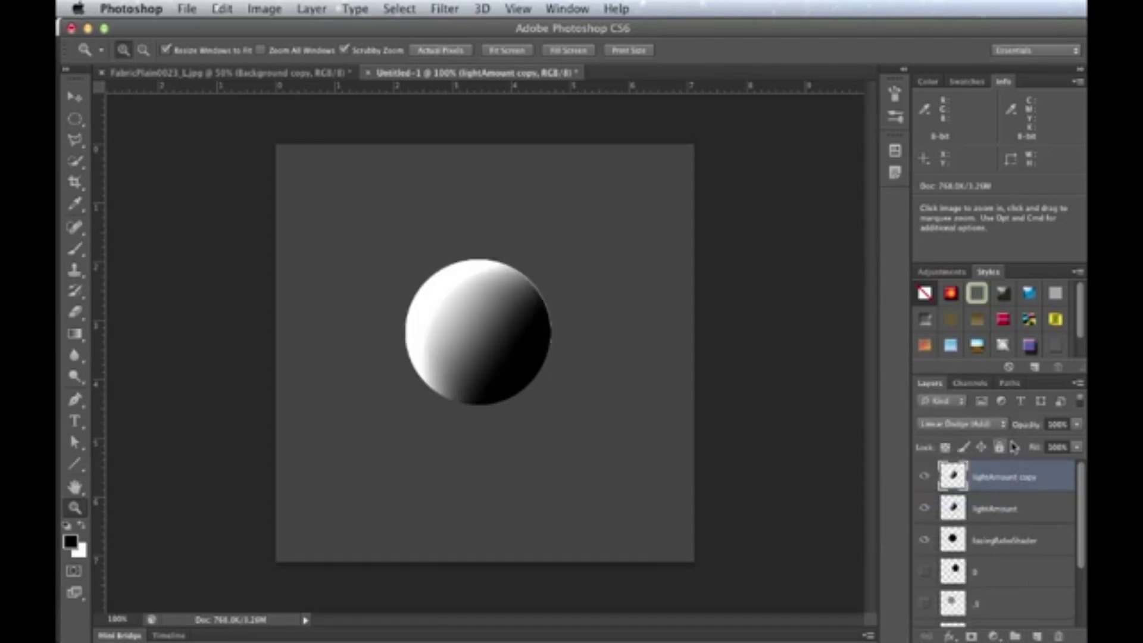
Step: Lower the facingRatioShader layer's opacity slightly and toggle its visibility several times to compare its effect on the sphere
mouse_move(1030, 429)
mouse_down()
mouse_move(1021, 426)
mouse_move(1080, 426)
mouse_move(995, 428)
mouse_move(1025, 426)
mouse_up()
click(1036, 545)
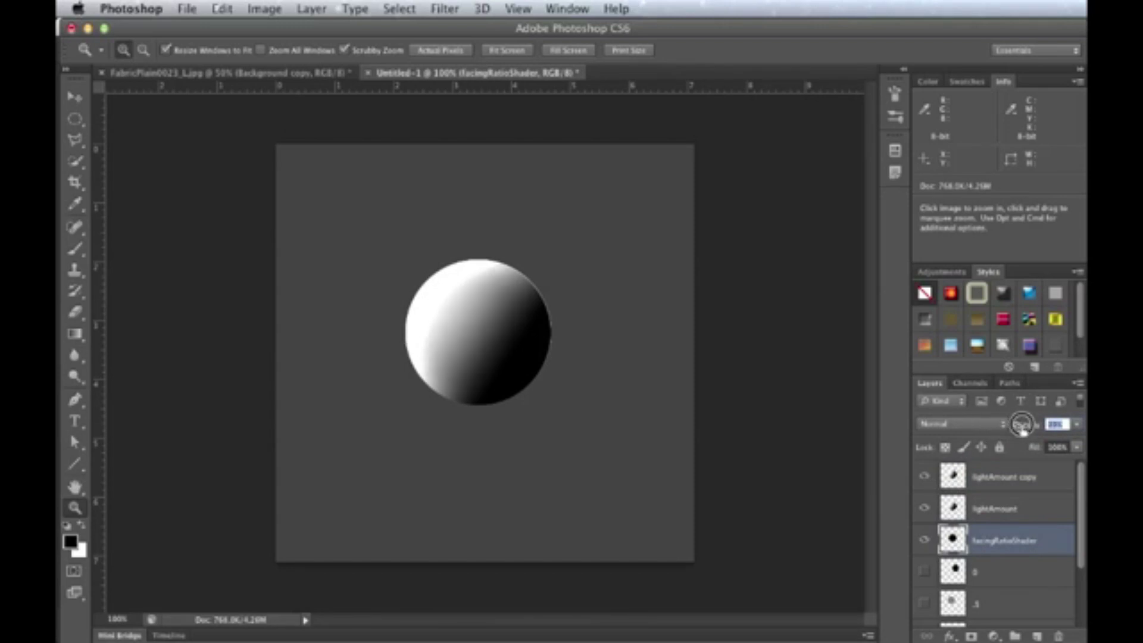
click(925, 540)
click(925, 540)
click(925, 540)
click(925, 540)
click(925, 540)
click(925, 540)
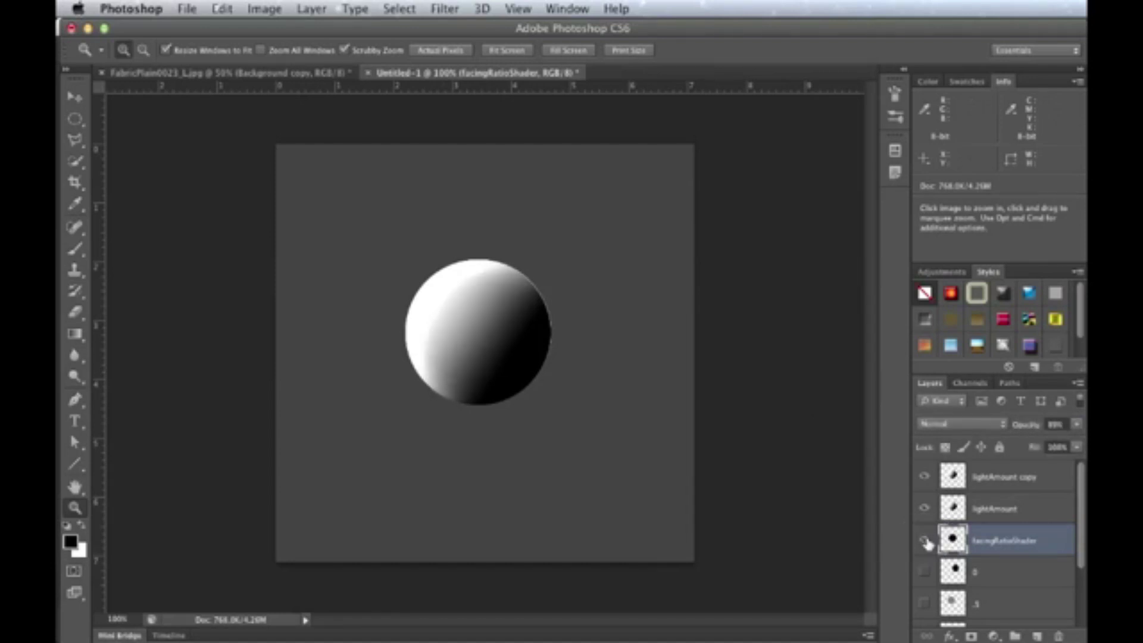
Step: Set the facingRatioShader layer's opacity to 100% and toggle the facingRatioShader and lightAmount layers to compare the sphere's shading
click(925, 540)
click(925, 540)
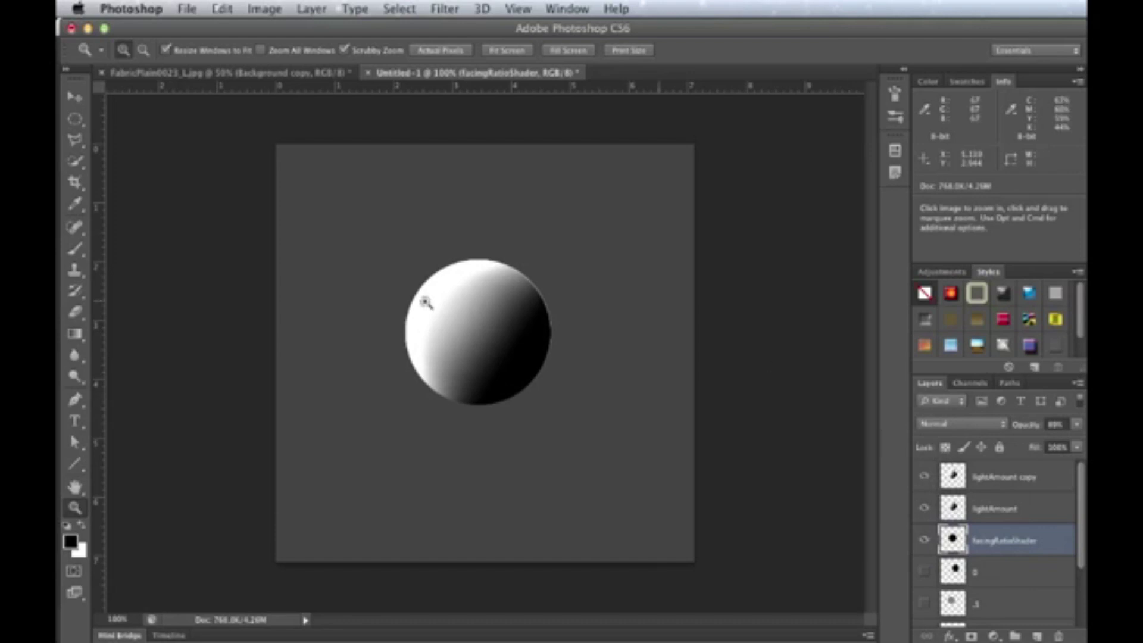
click(933, 507)
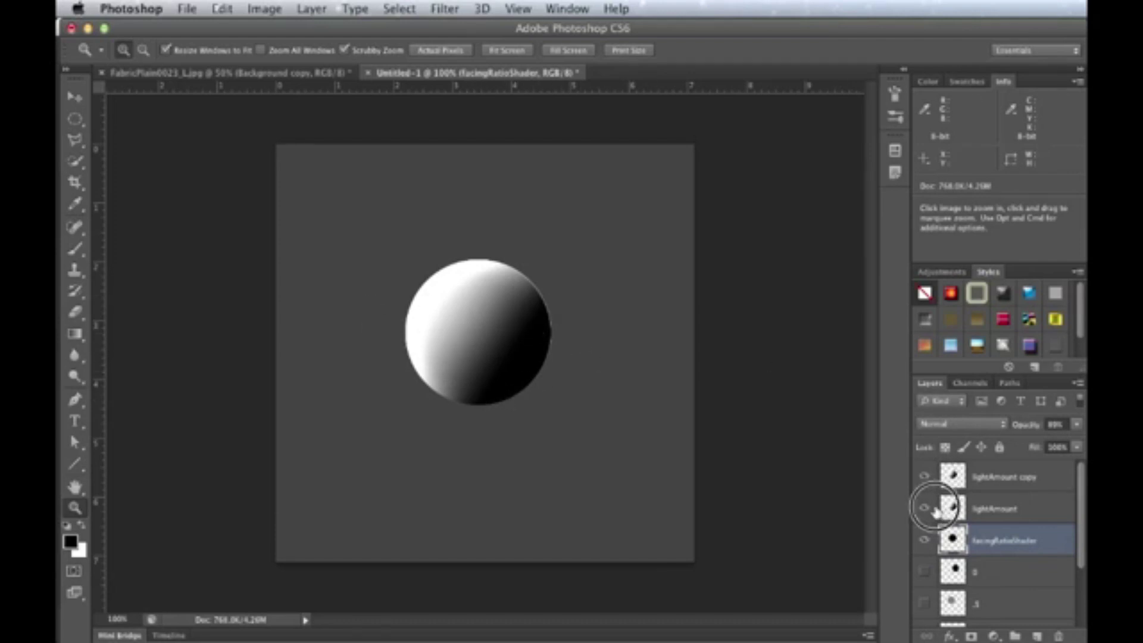
drag(1025, 420, 1009, 426)
text(100)
key(Return)
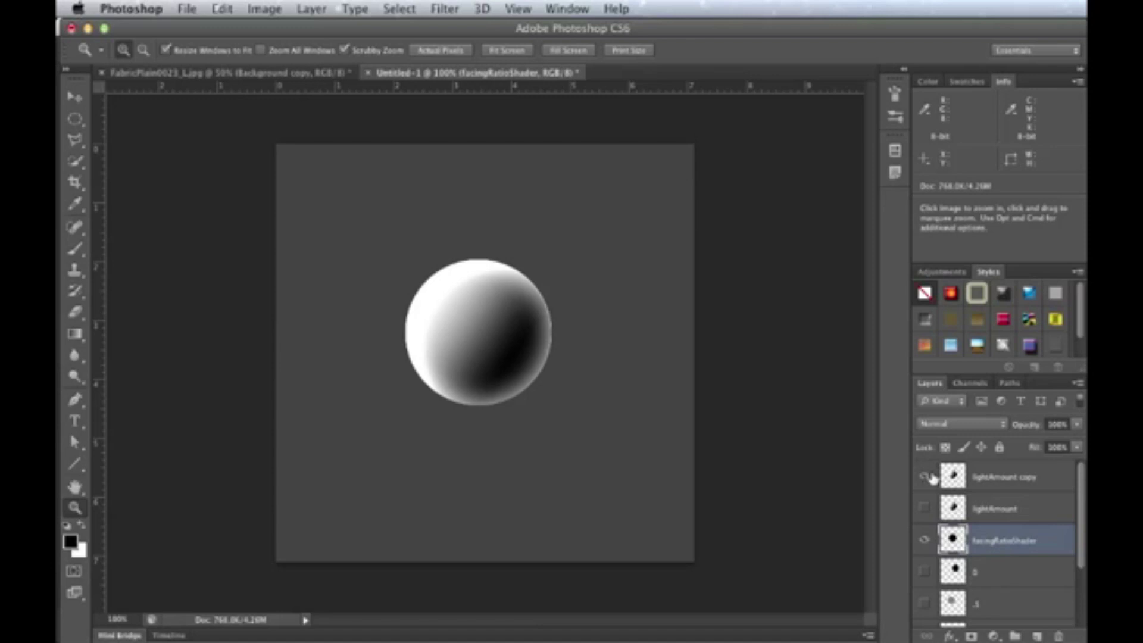
click(925, 509)
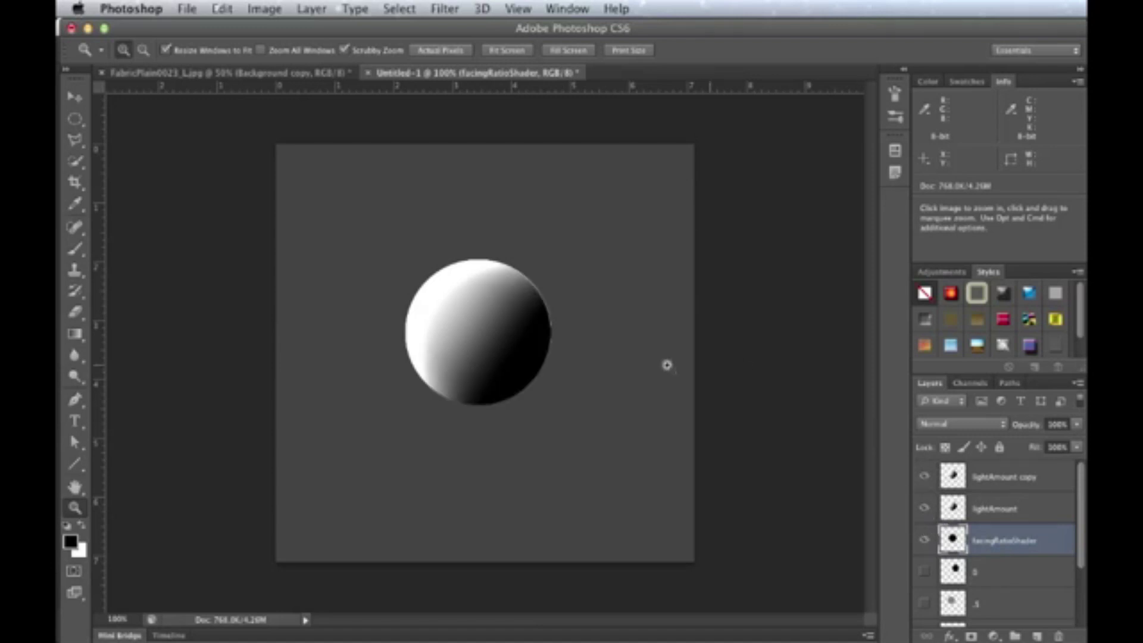
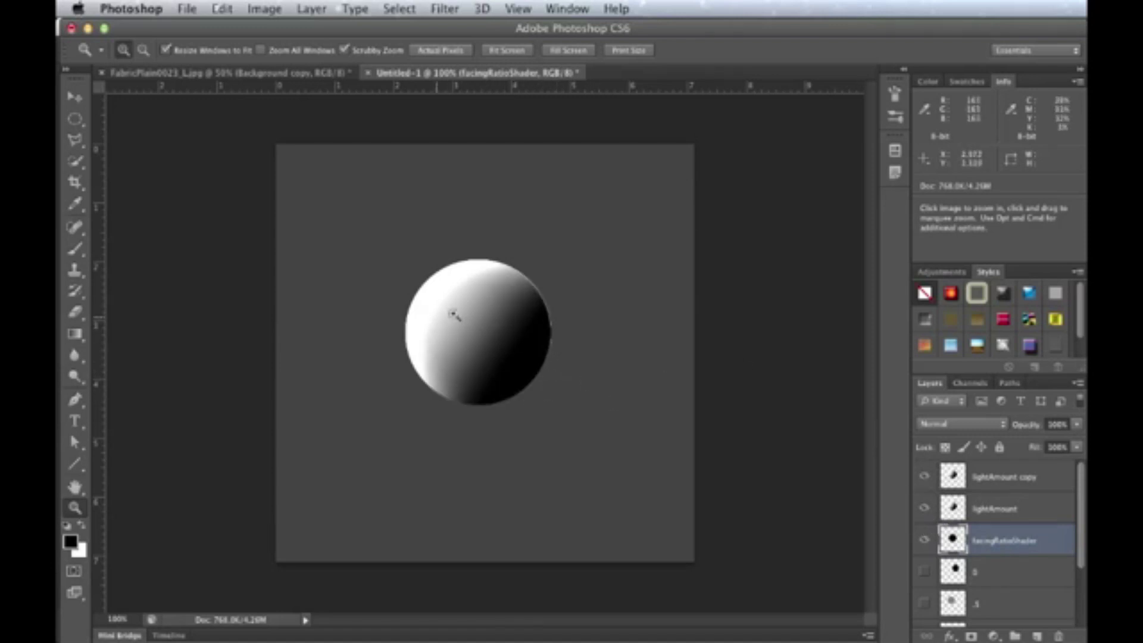
Step: Hide the lightAmount copy layer and toggle the lightAmount layer off and on over facingRatioShader
click(926, 477)
click(924, 508)
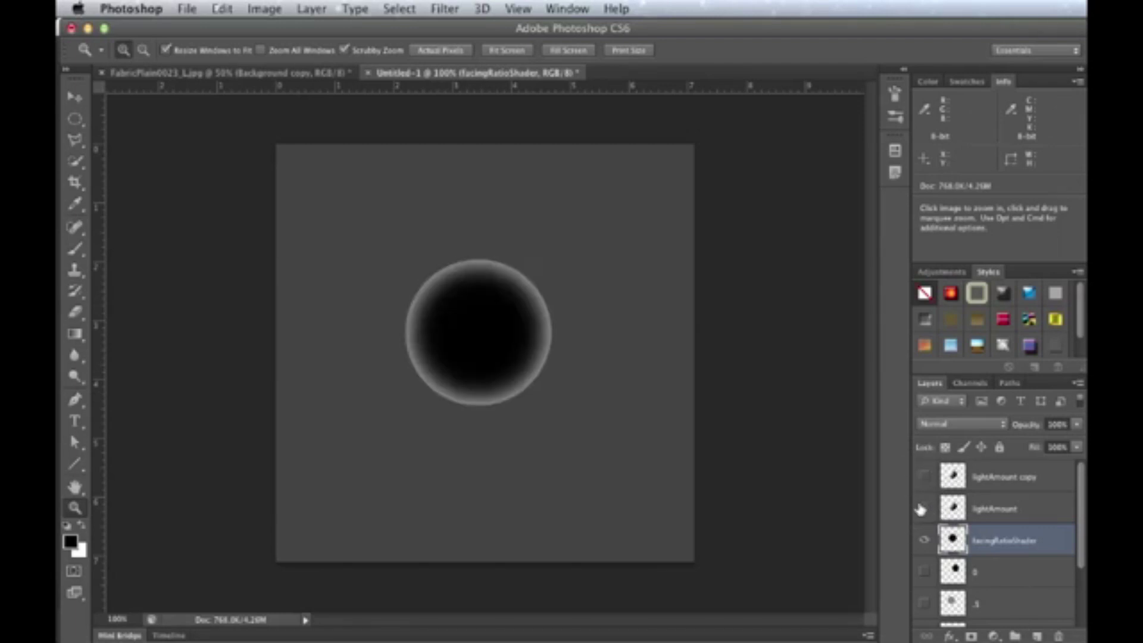
click(924, 508)
Step: Set the lightAmount layer's blend mode to Normal and back to Multiply to compare the two
click(1002, 511)
click(963, 423)
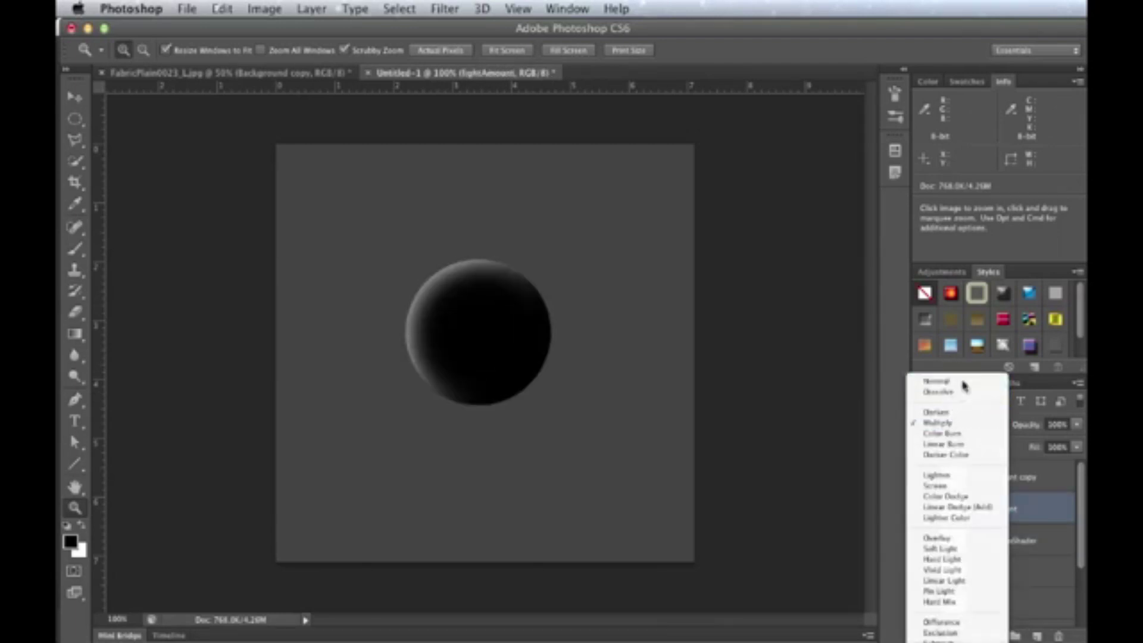
click(938, 381)
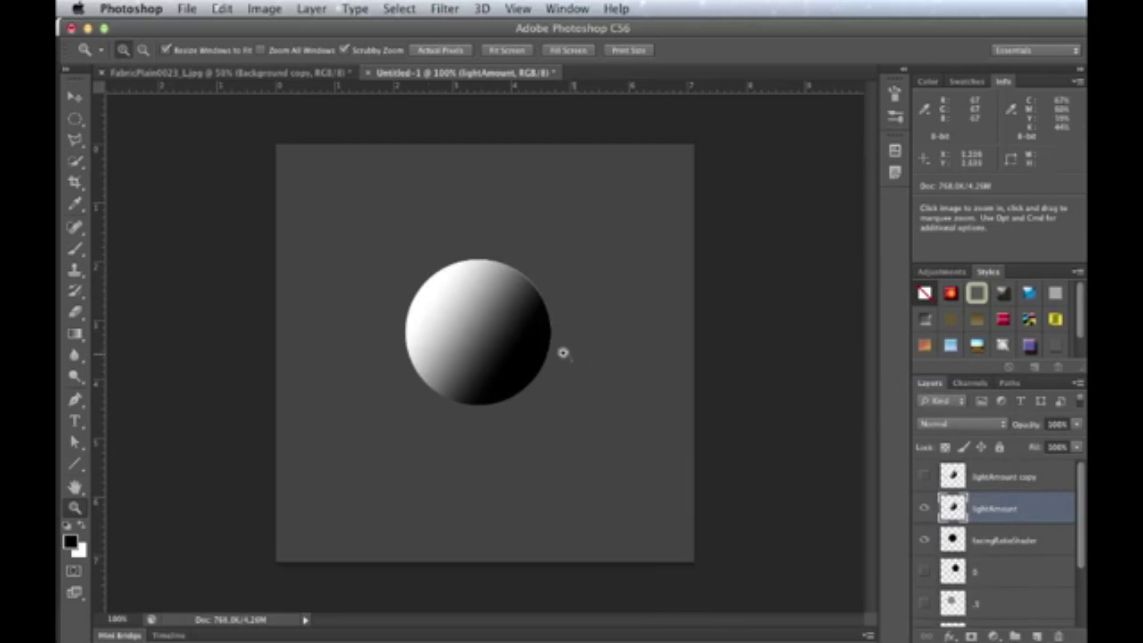
click(941, 424)
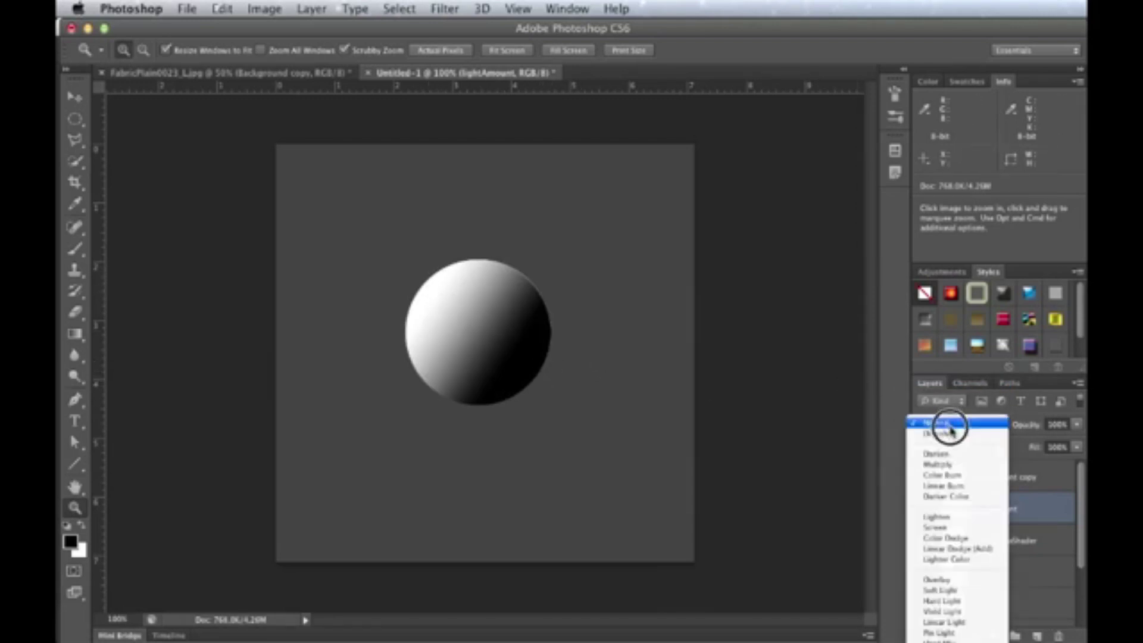
click(952, 462)
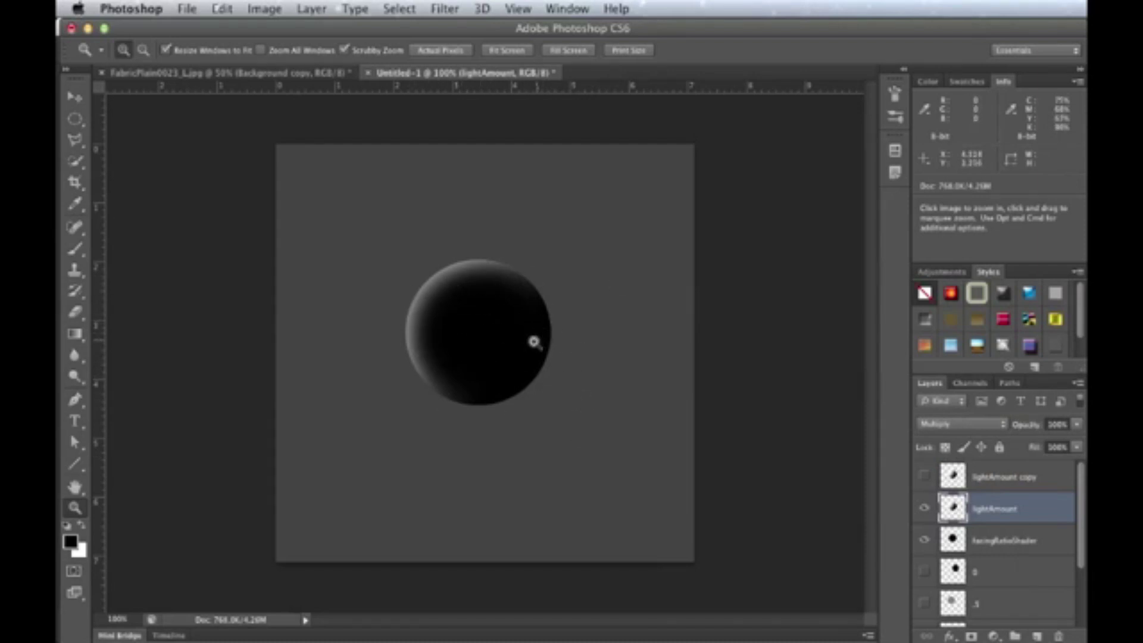
Step: Switch to Maya, create a Surface Luminance utility node and place it below ramp2 in the work area
key(super+Tab)
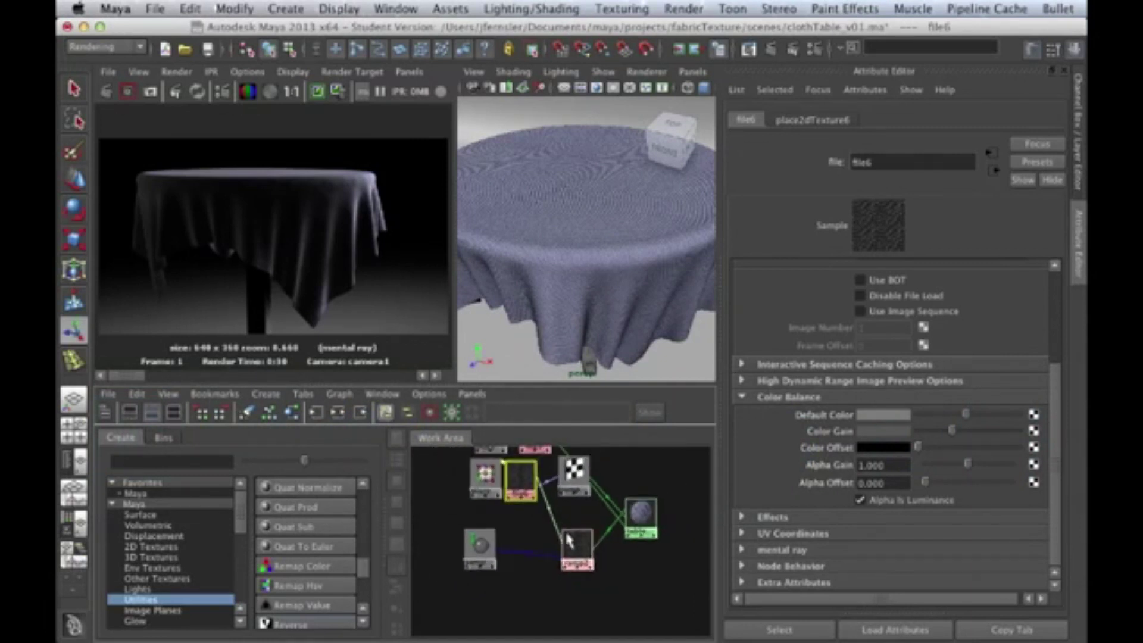
mouse_move(568, 539)
mouse_down()
mouse_move(554, 543)
mouse_move(569, 513)
mouse_move(577, 528)
mouse_move(566, 535)
mouse_up()
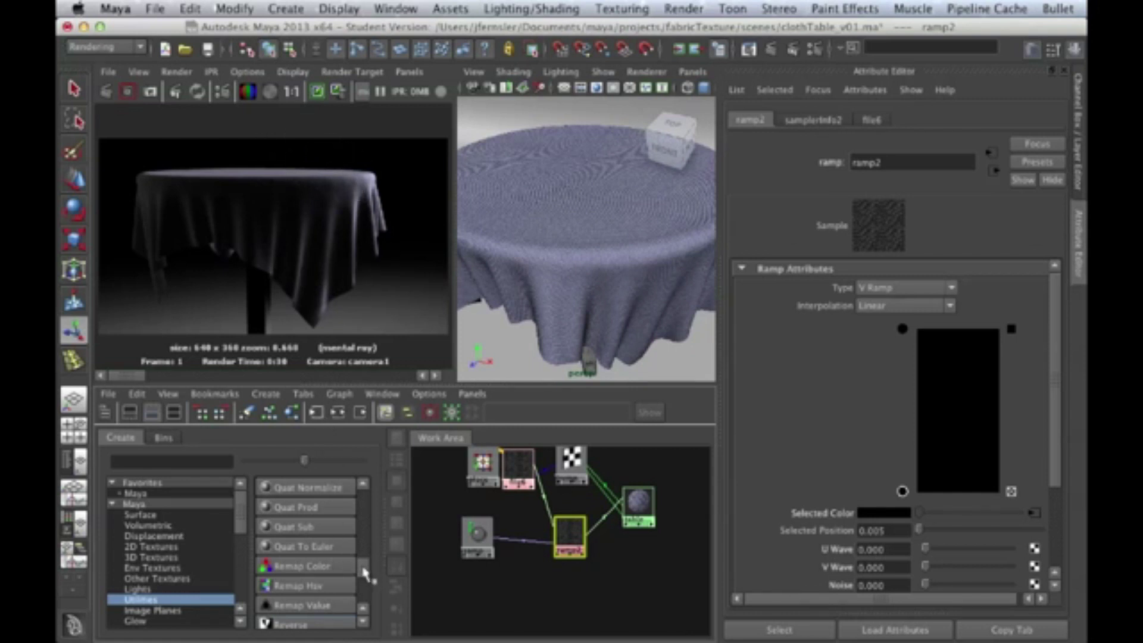
drag(365, 573, 365, 578)
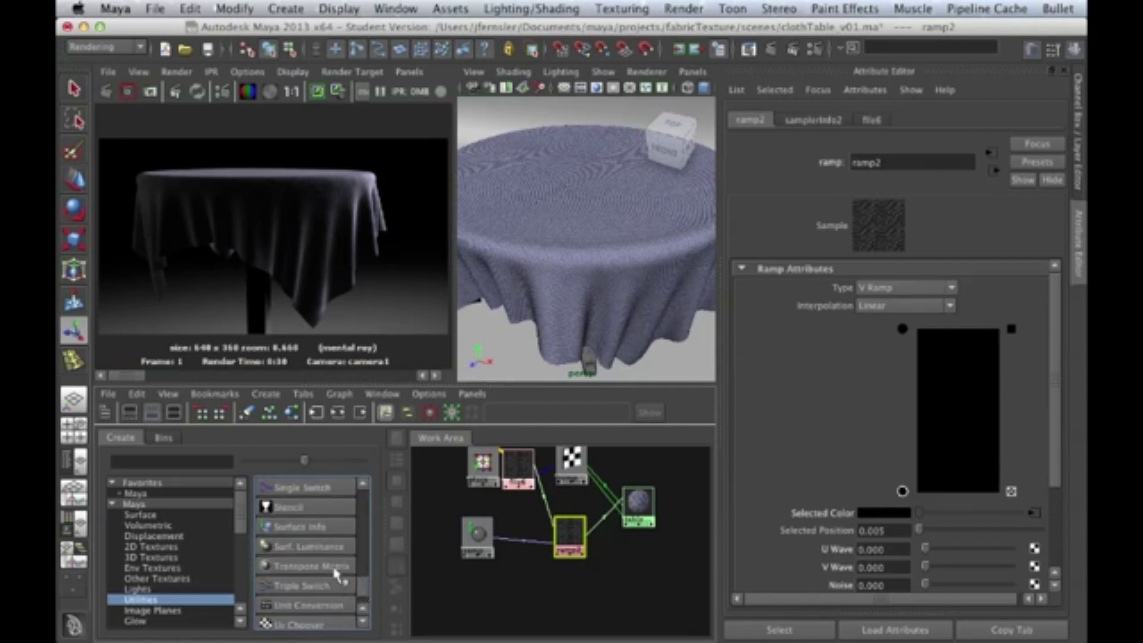
click(309, 549)
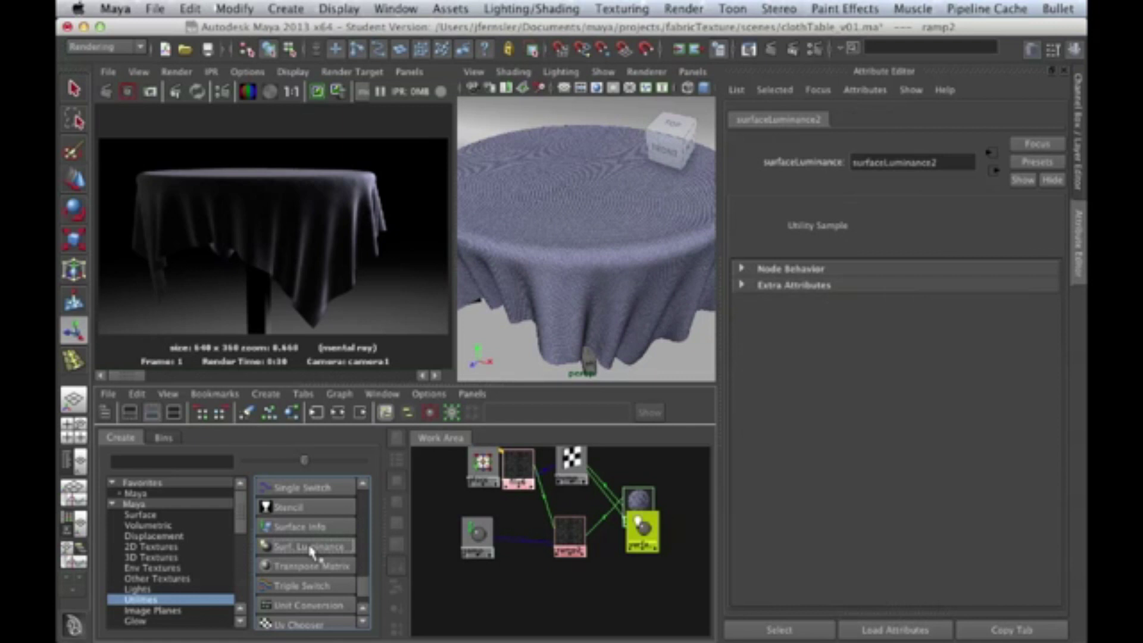
drag(640, 527, 547, 586)
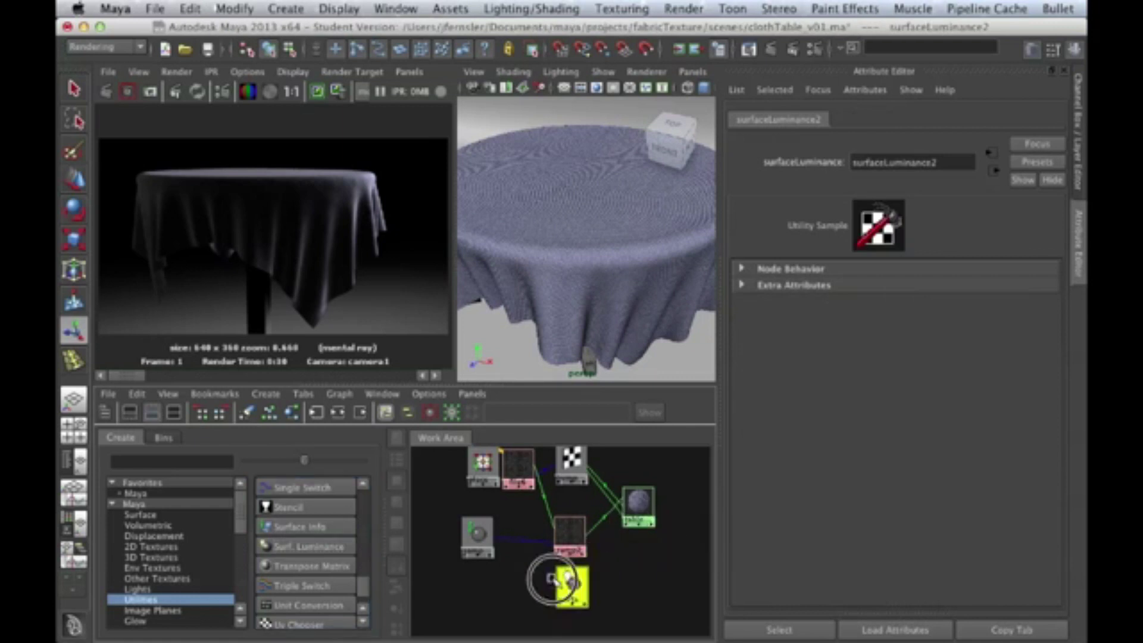
Step: Check the Surface Luminance node's Node Behavior attributes and space it and the tablecloth shader apart from ramp2
click(742, 271)
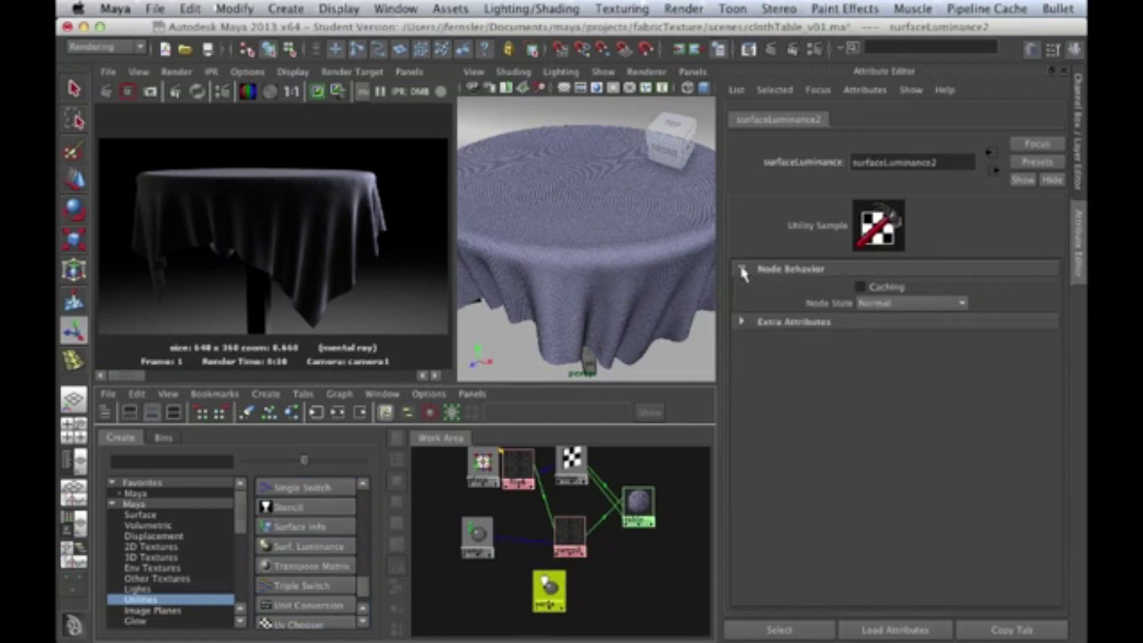
click(742, 271)
drag(549, 590, 569, 594)
drag(638, 500, 656, 494)
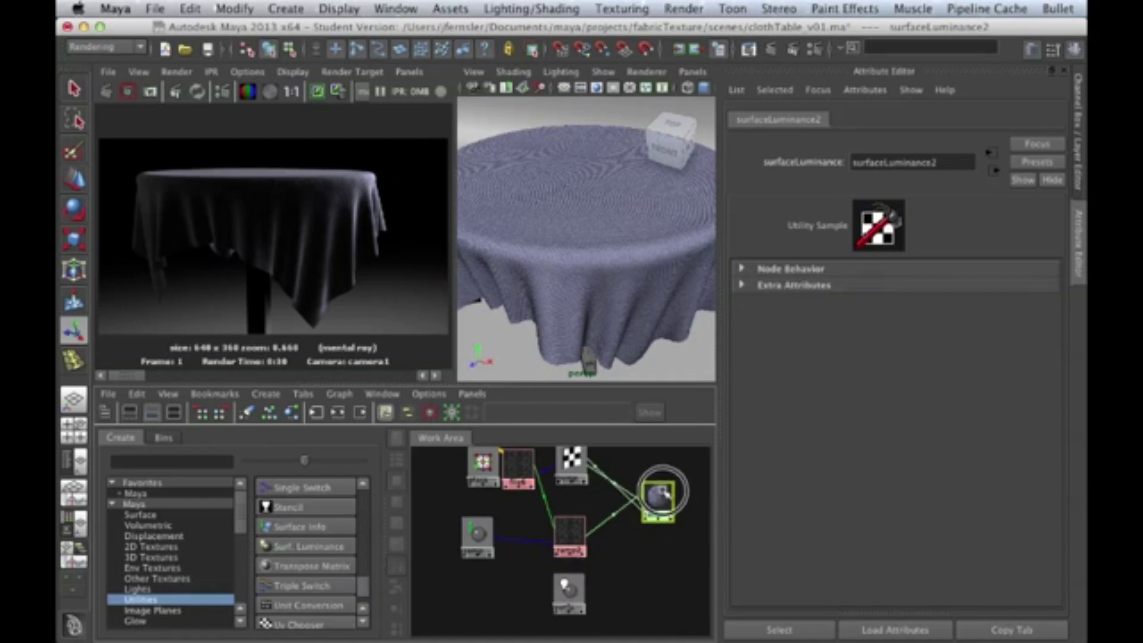
click(563, 590)
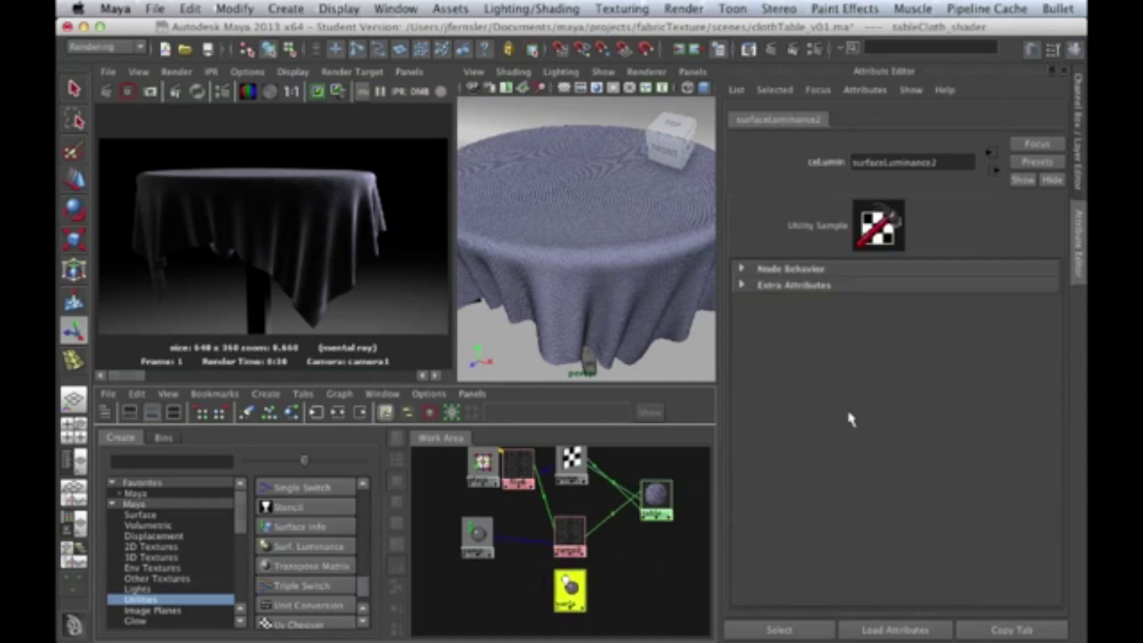
drag(569, 583, 569, 581)
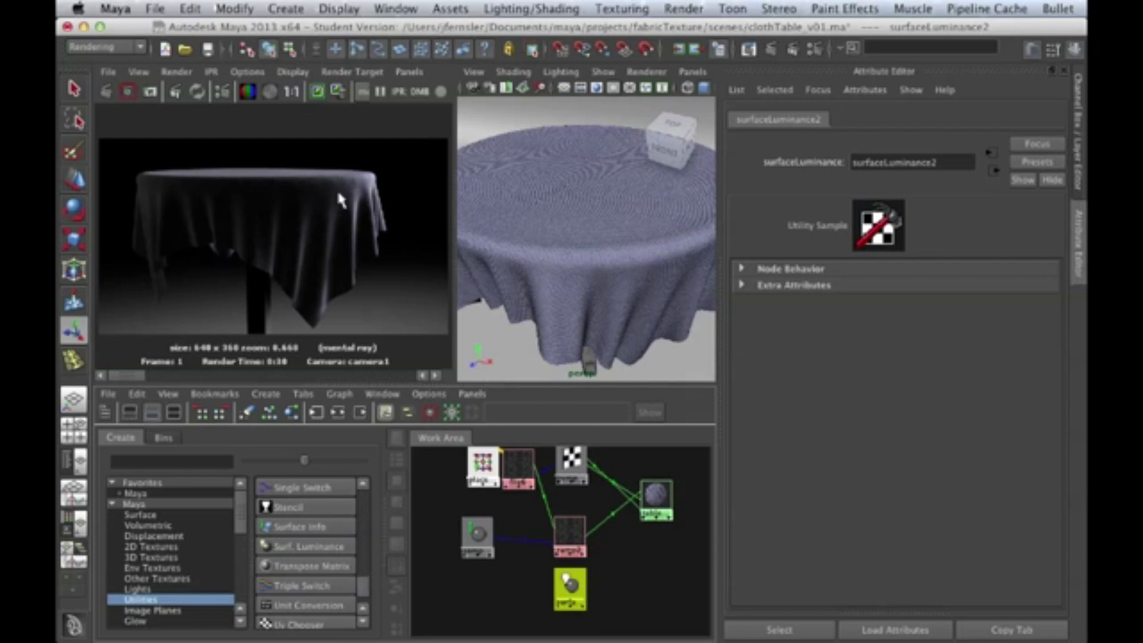
Step: Switch to Photoshop, compare the lightAmount layer in Normal and Multiply blend modes over facingRatioShader, and return to Maya
key(super+Tab)
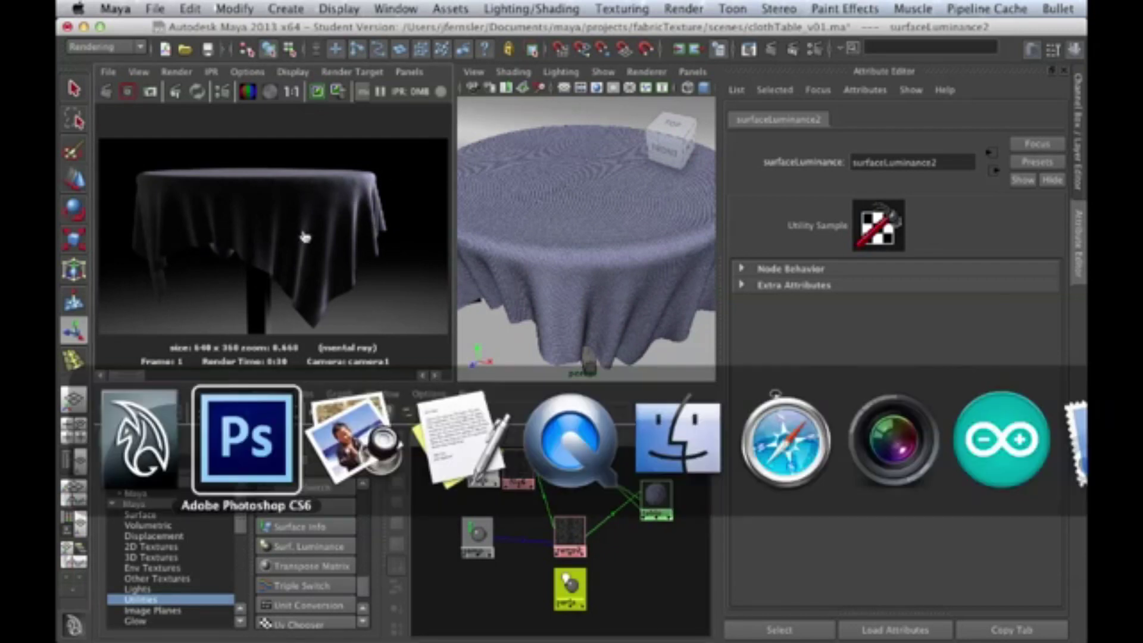
drag(1000, 426, 981, 387)
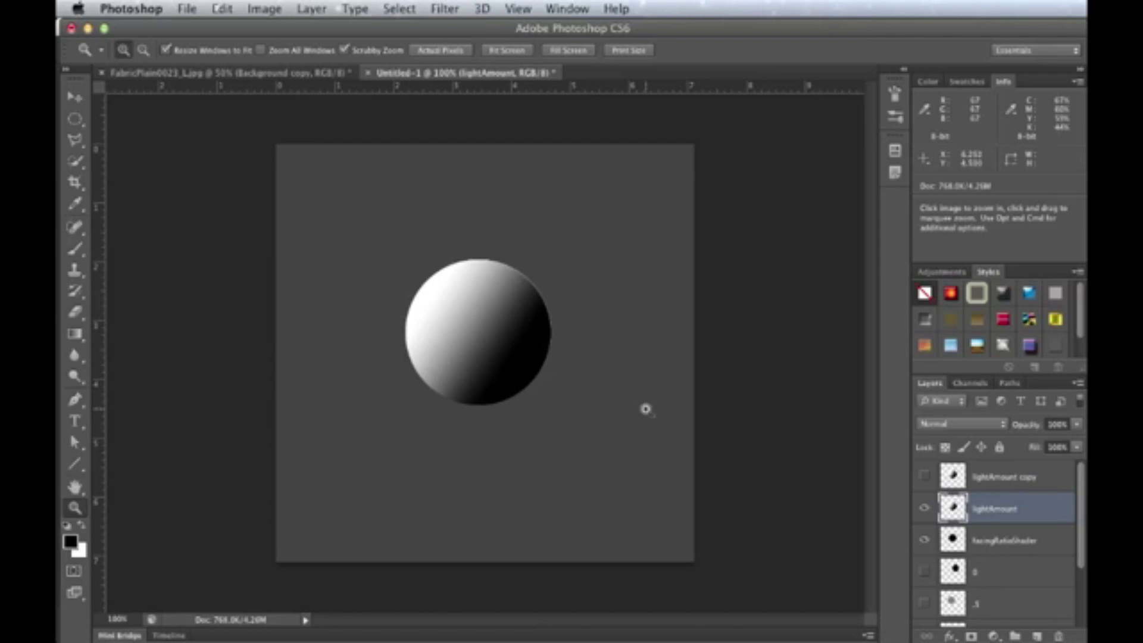
drag(981, 429, 974, 474)
click(965, 539)
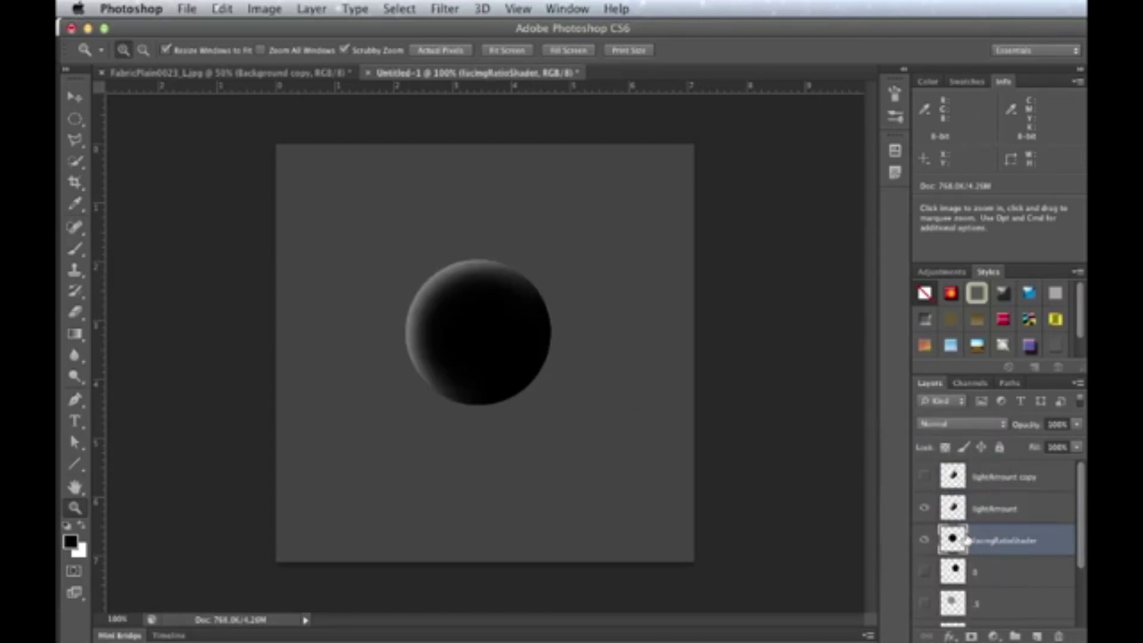
key(super+Tab)
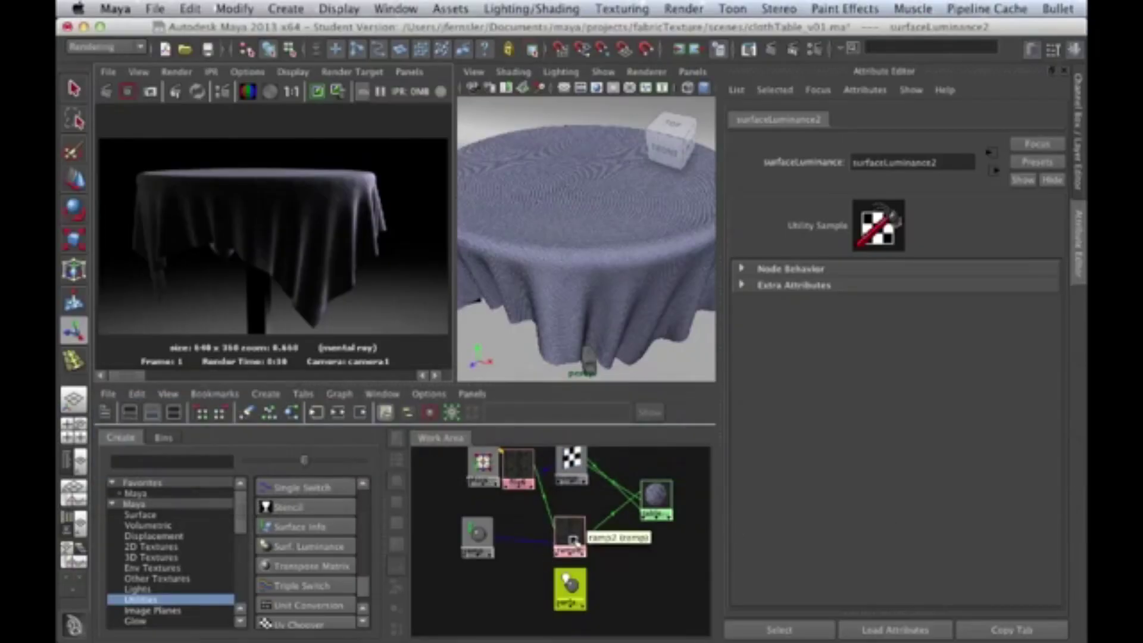
Step: Rearrange the ramp2, sampler info and Surface Luminance nodes to make room beside them in the work area
drag(570, 534, 539, 536)
shift+click(481, 559)
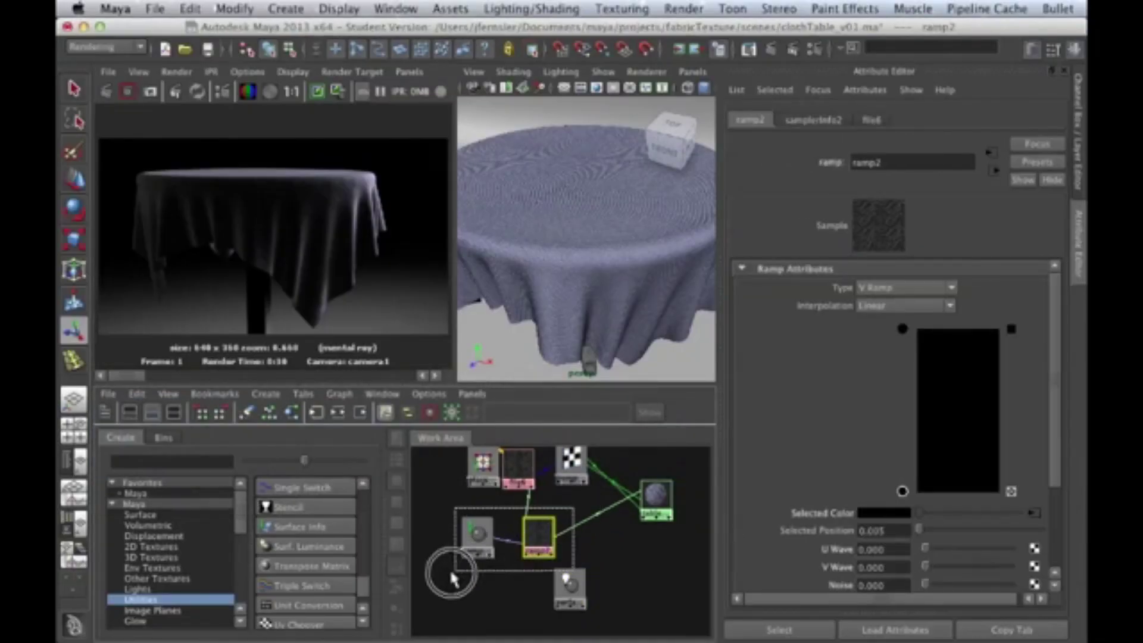
shift+click(518, 469)
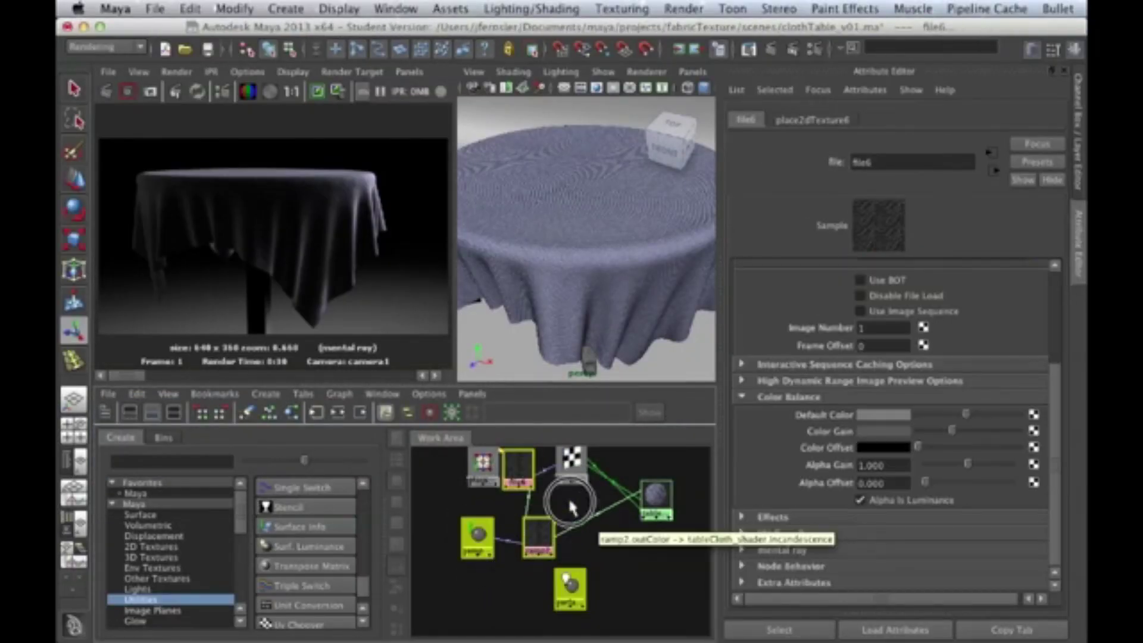
drag(542, 533, 591, 523)
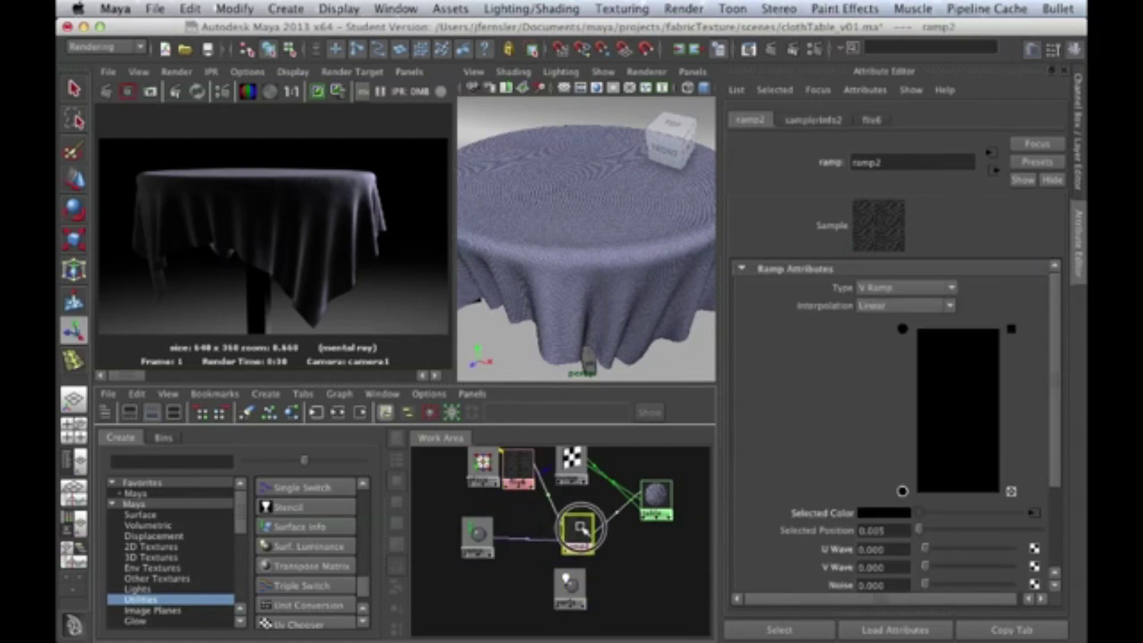
drag(477, 534, 534, 535)
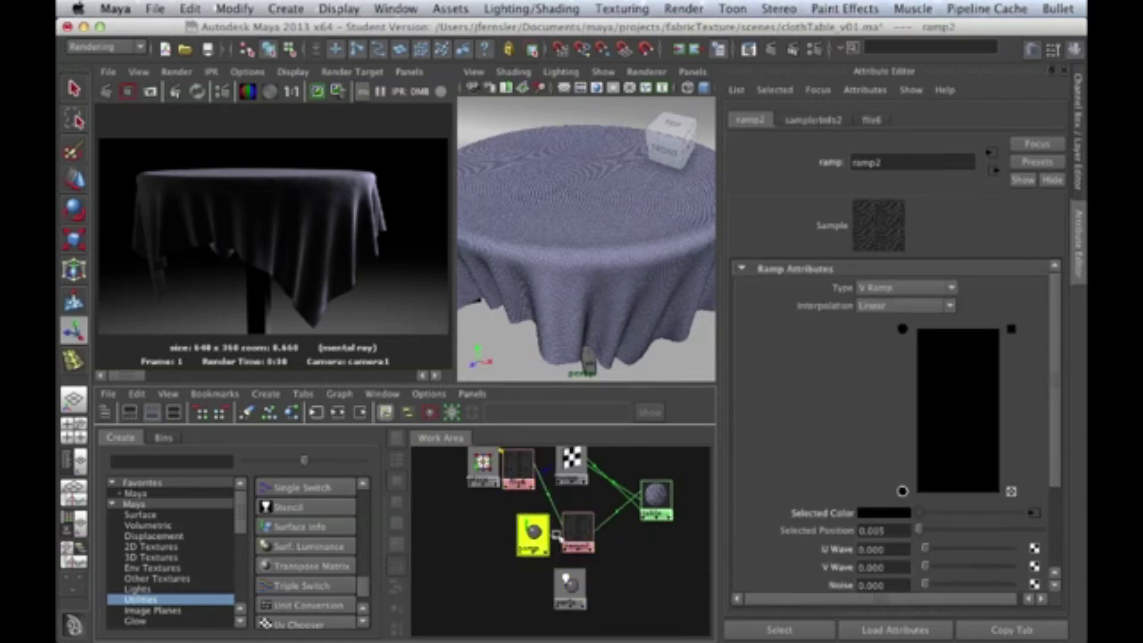
drag(570, 586, 542, 587)
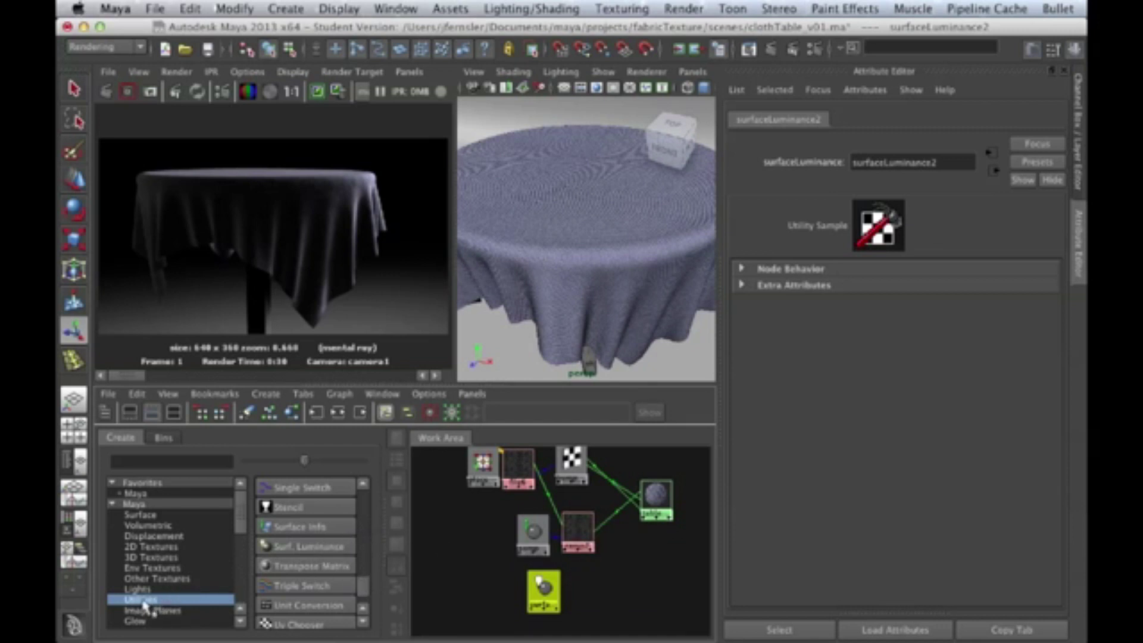
Step: Create a Multiply Divide utility node and position it between the Surface Luminance node and the tablecloth shader
drag(362, 586, 364, 541)
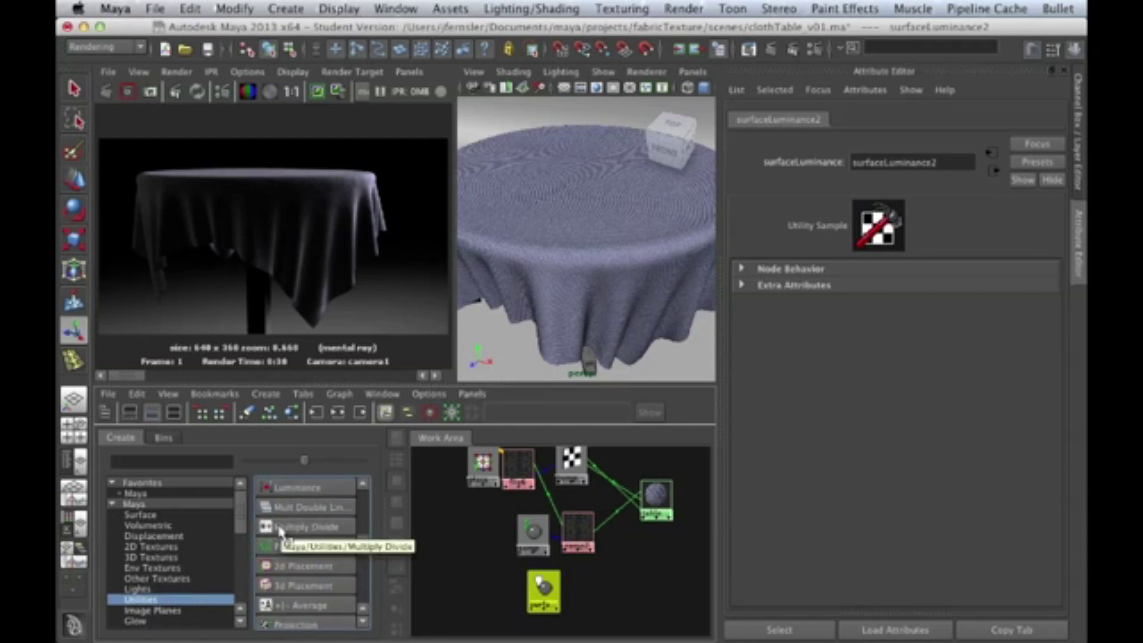
click(284, 532)
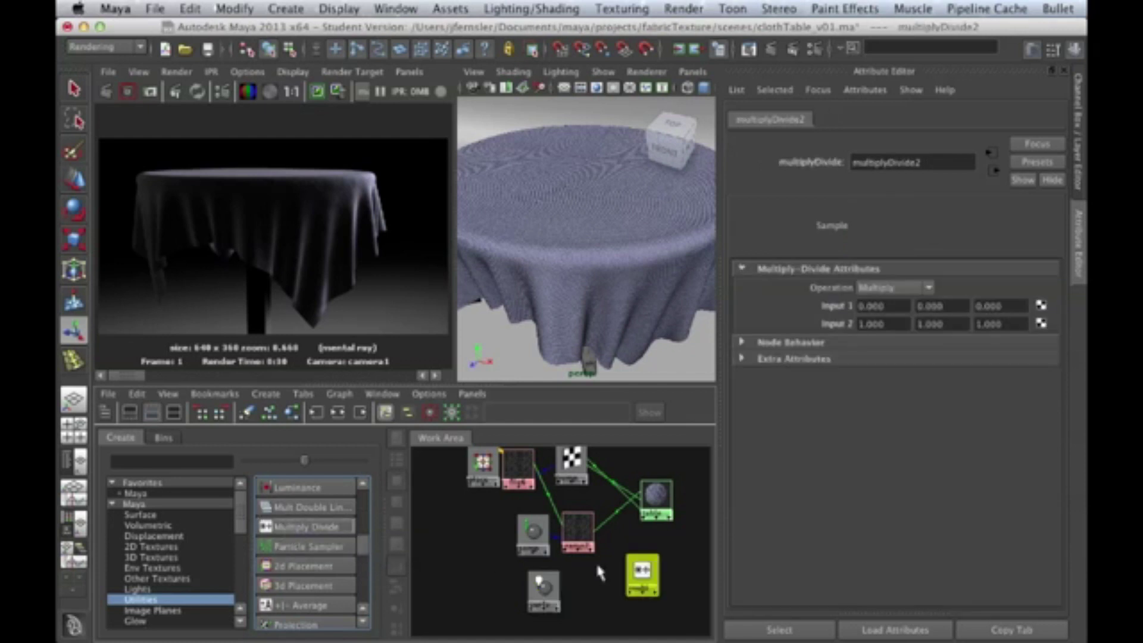
click(641, 563)
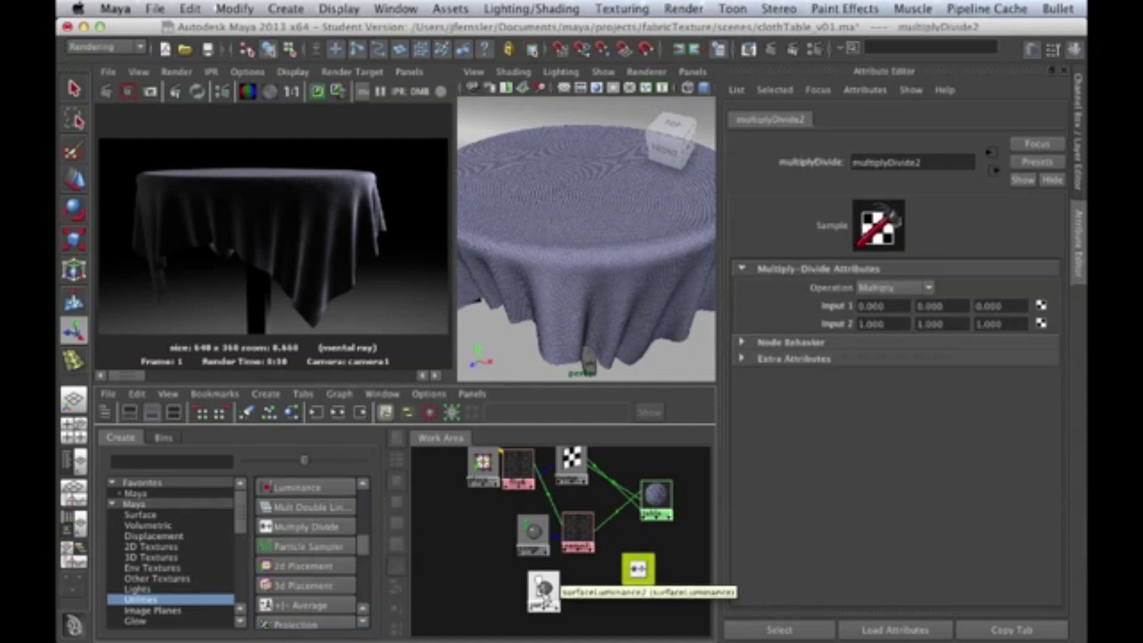
middle_drag(543, 592, 637, 571)
click(666, 638)
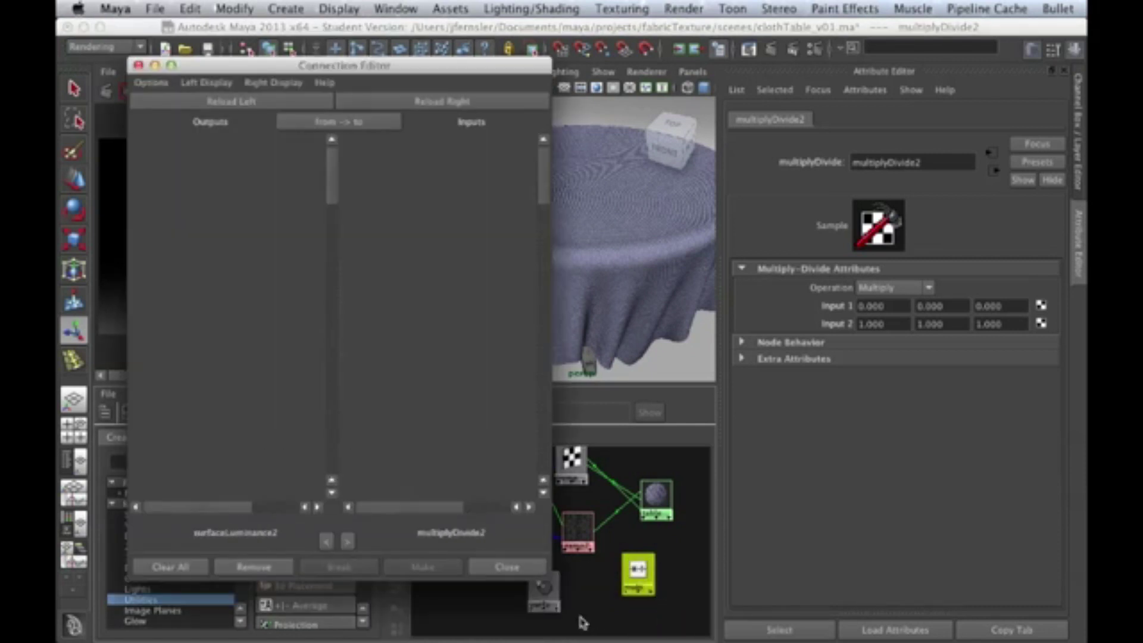
click(505, 568)
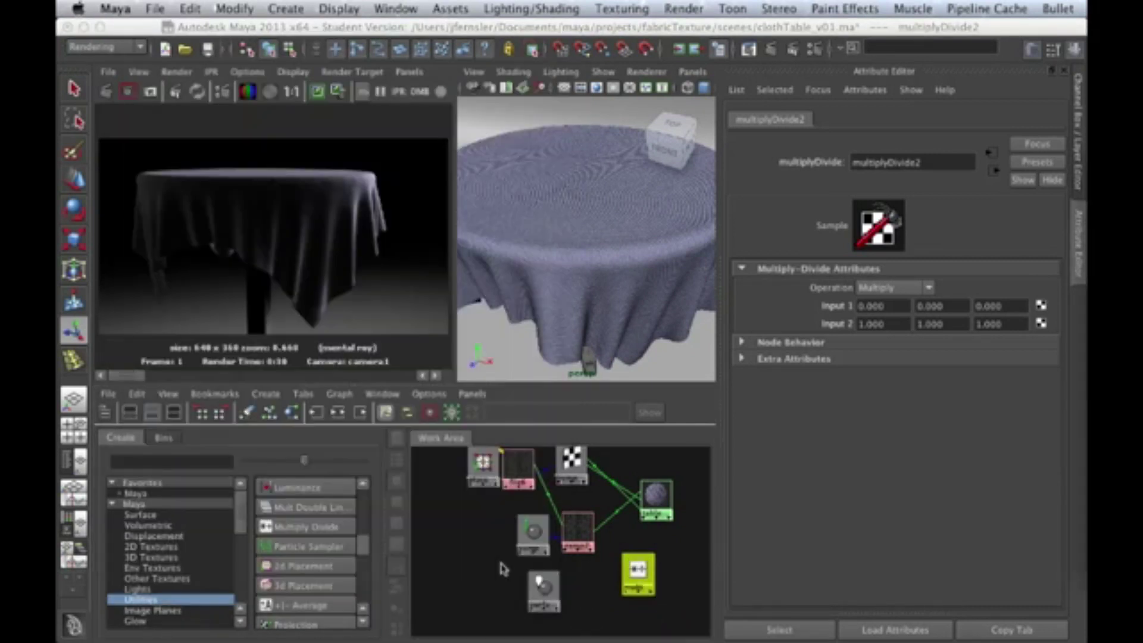
Step: Connect the ramp2 node's output to Input 1 of the Multiply Divide node and reposition that node below the tablecloth shader
click(638, 564)
mouse_move(638, 564)
middle_down()
mouse_move(582, 526)
mouse_move(632, 560)
middle_up()
click(580, 531)
click(664, 593)
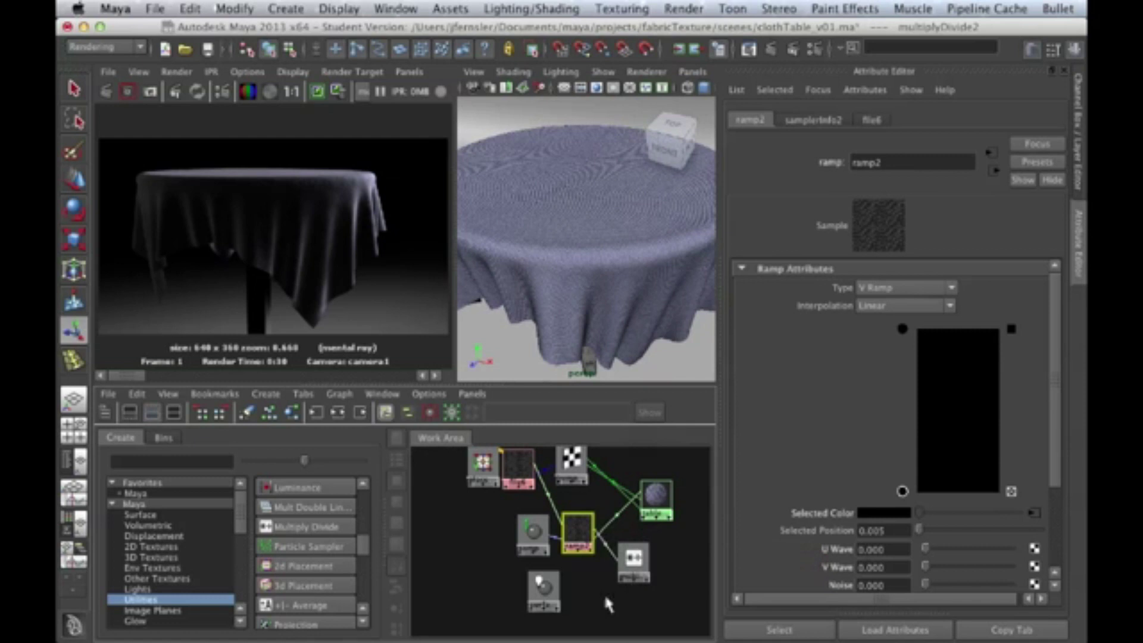
click(643, 565)
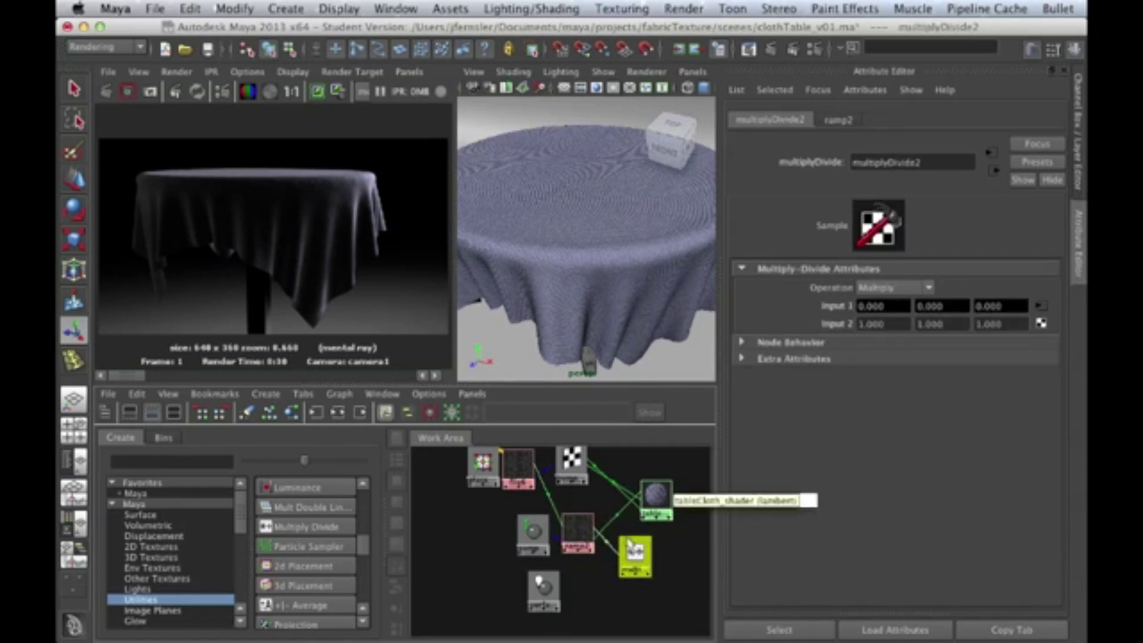
Step: Move the Surface Luminance node beneath ramp2 and keep the Multiply Divide node's operation at Multiply
middle_drag(542, 595, 543, 598)
drag(542, 594, 580, 584)
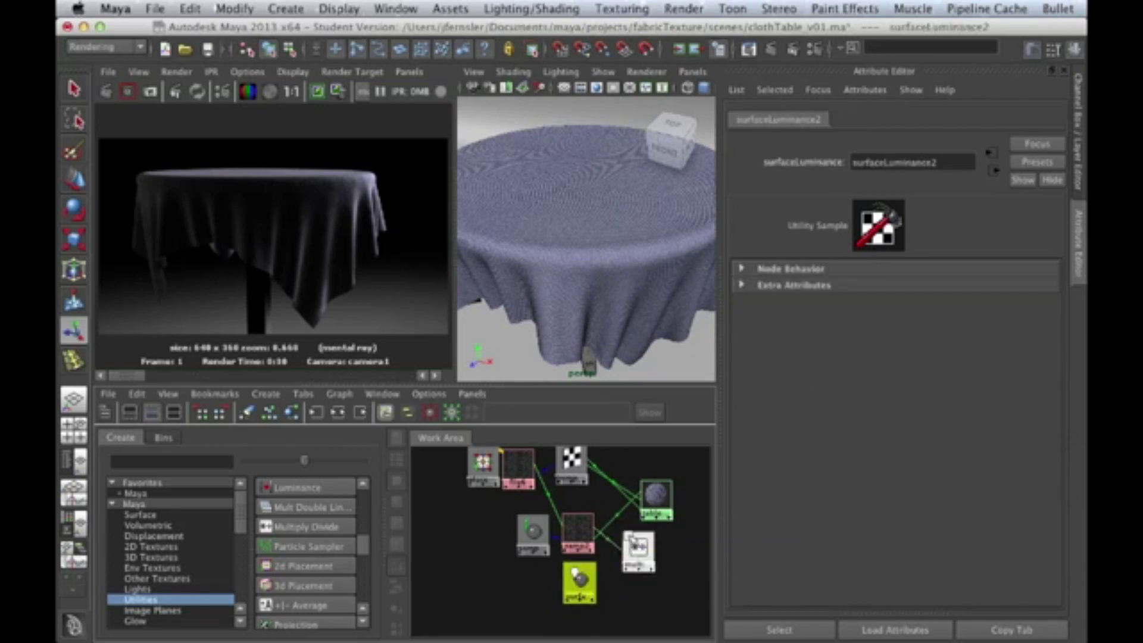
click(637, 551)
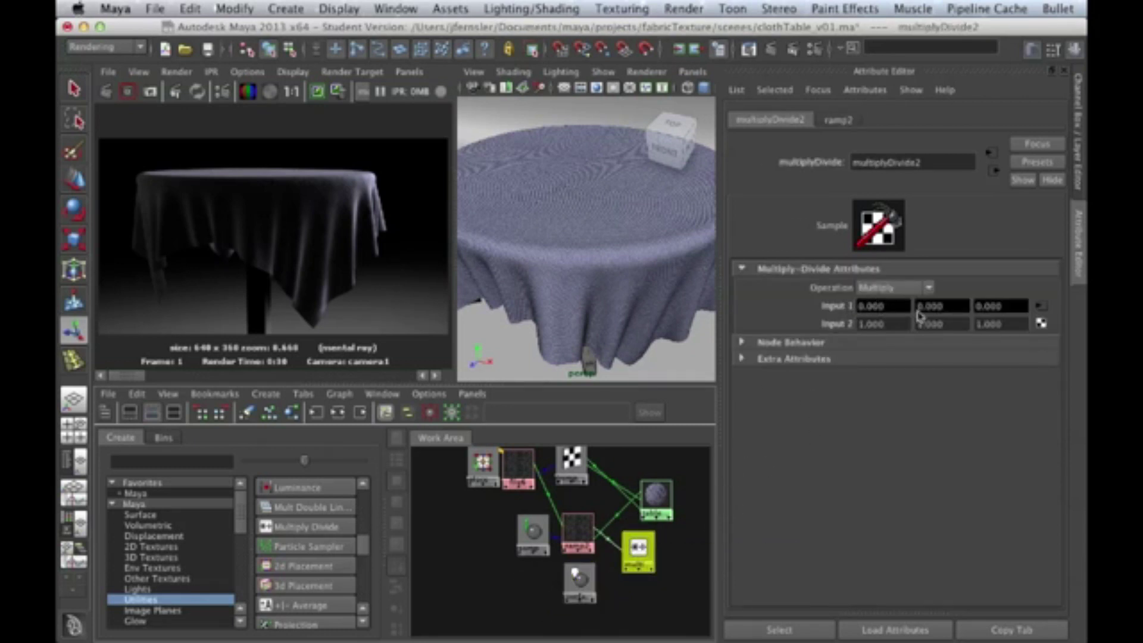
click(927, 289)
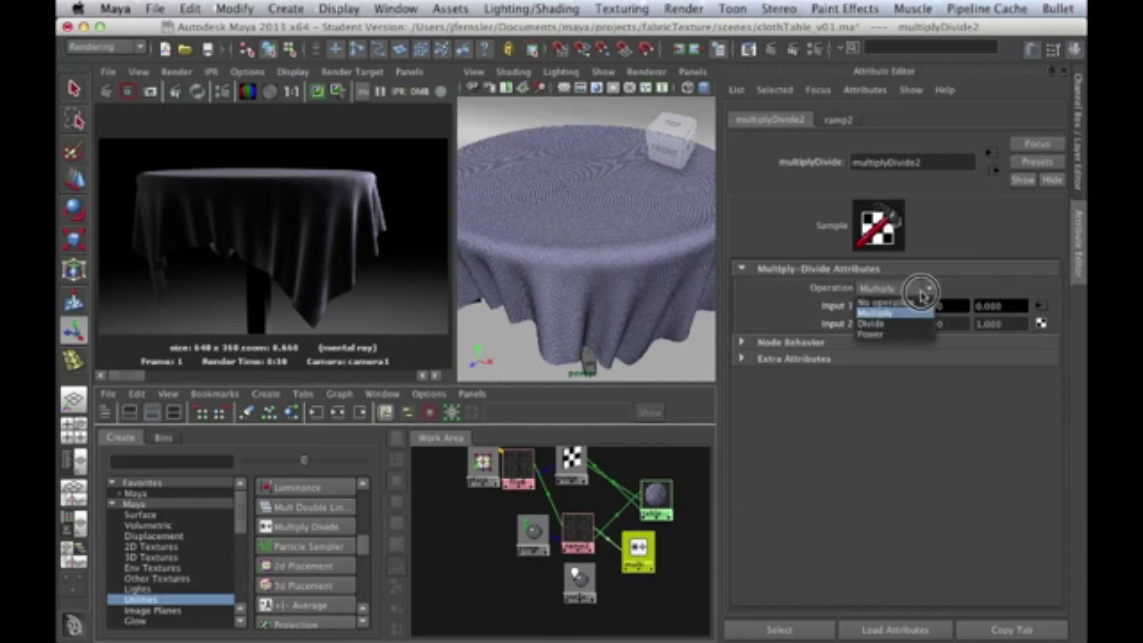
click(945, 304)
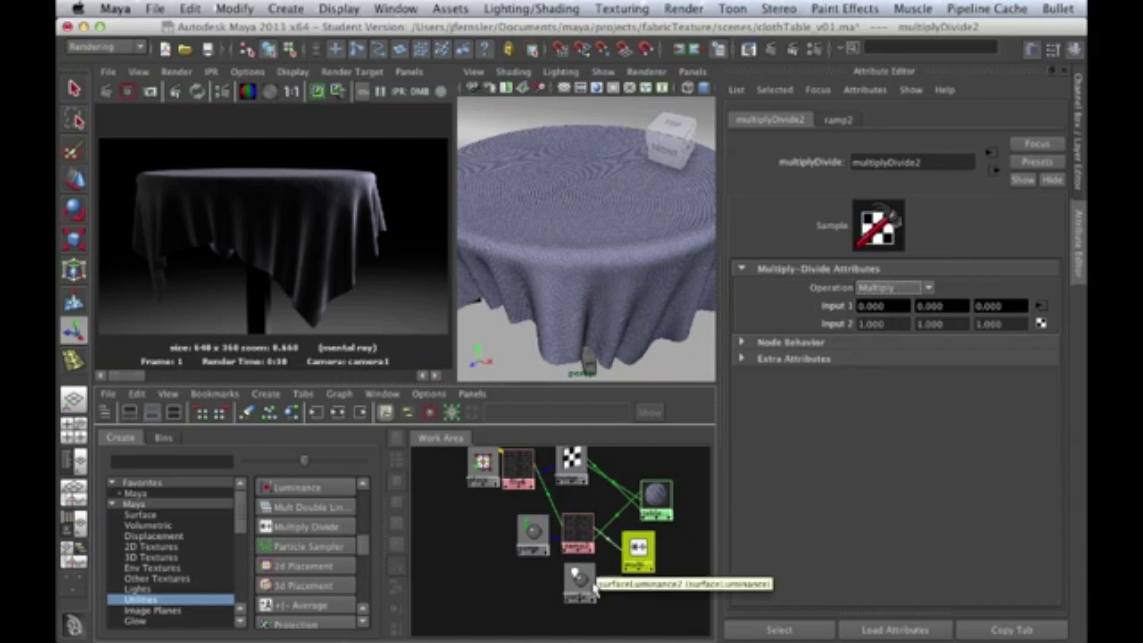
Step: Connect the Surface Luminance node's outValue to input2X, input2Y and input2Z of the Multiply Divide node
middle_drag(581, 576, 636, 545)
click(673, 610)
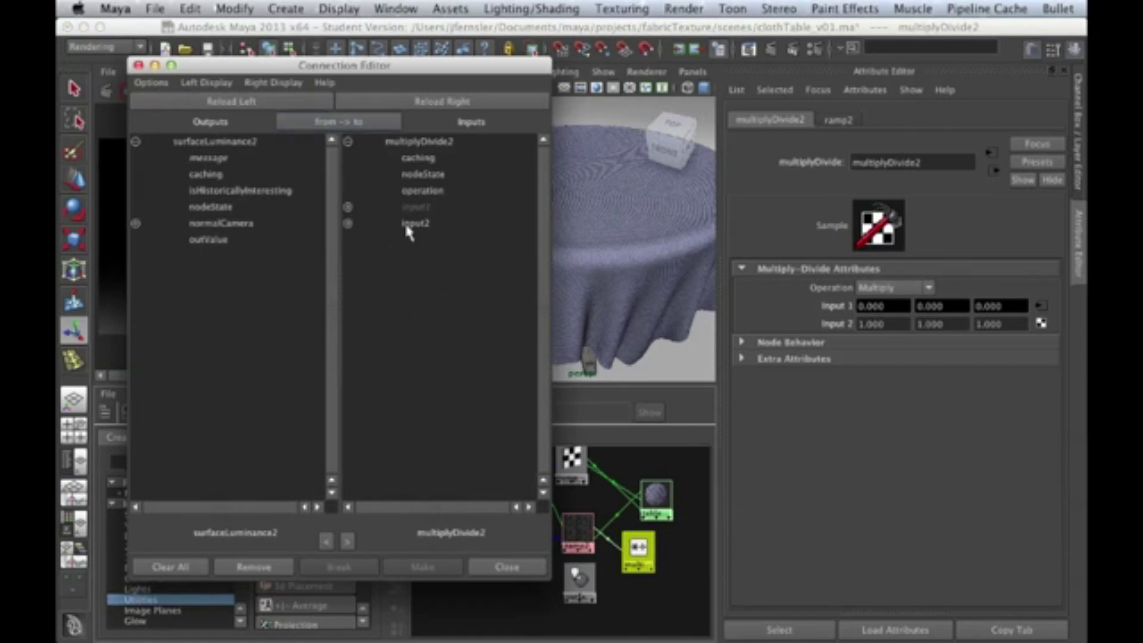
click(209, 240)
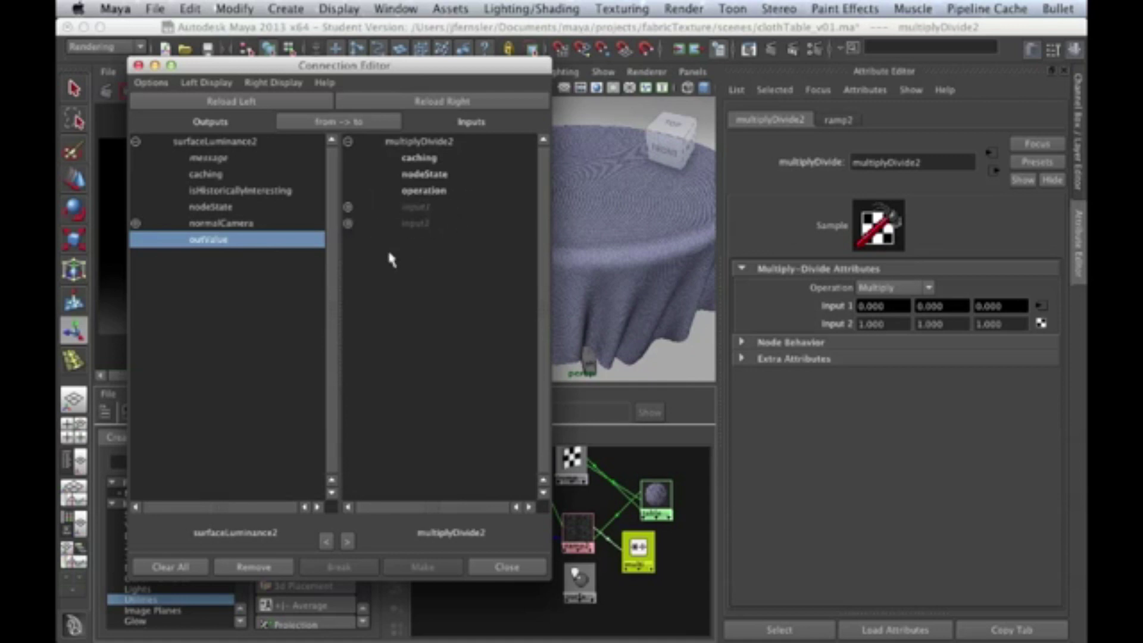
click(349, 224)
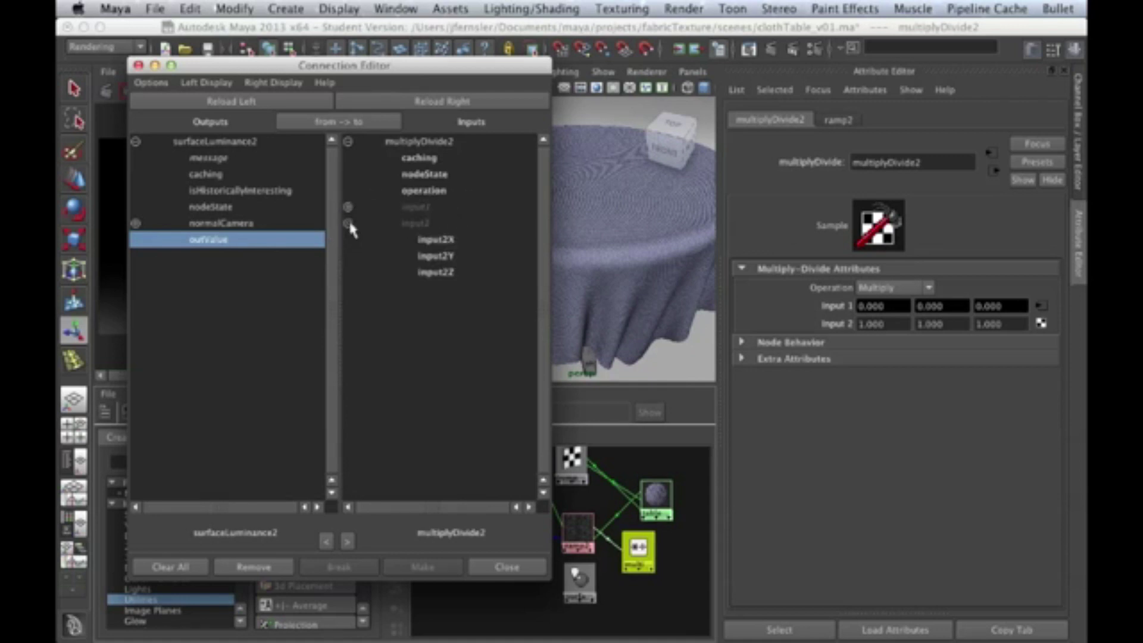
click(454, 241)
click(450, 256)
click(450, 273)
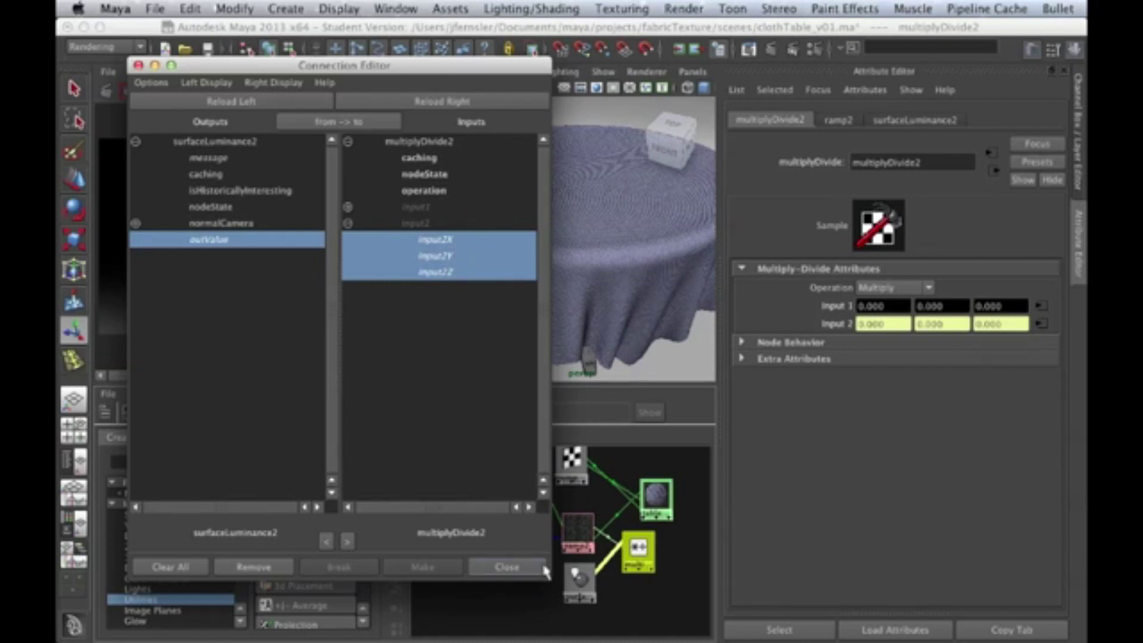
click(506, 568)
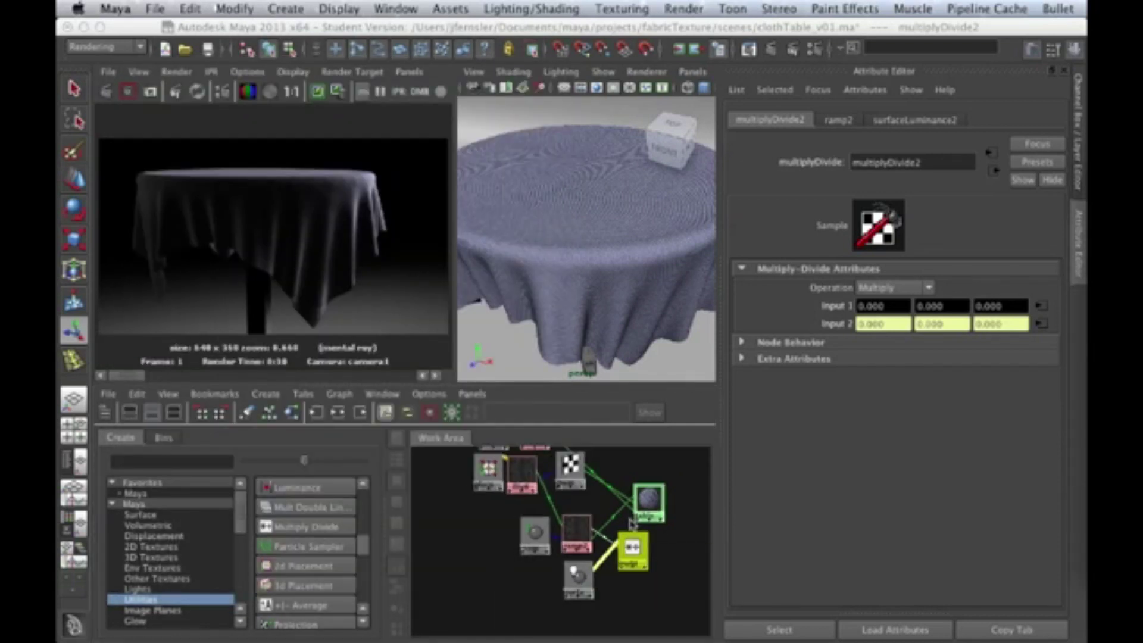
Step: Connect the Multiply Divide node's output to the tablecloth shader's incandescence and shift that node slightly down
alt+middle_drag(628, 524, 570, 545)
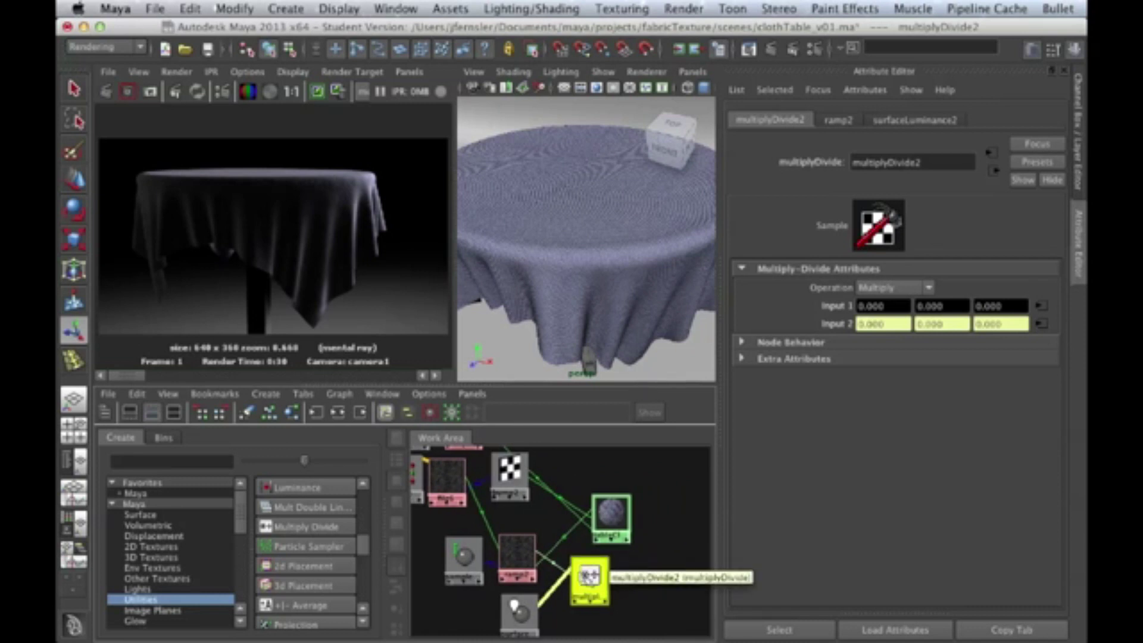
middle_drag(589, 575, 613, 516)
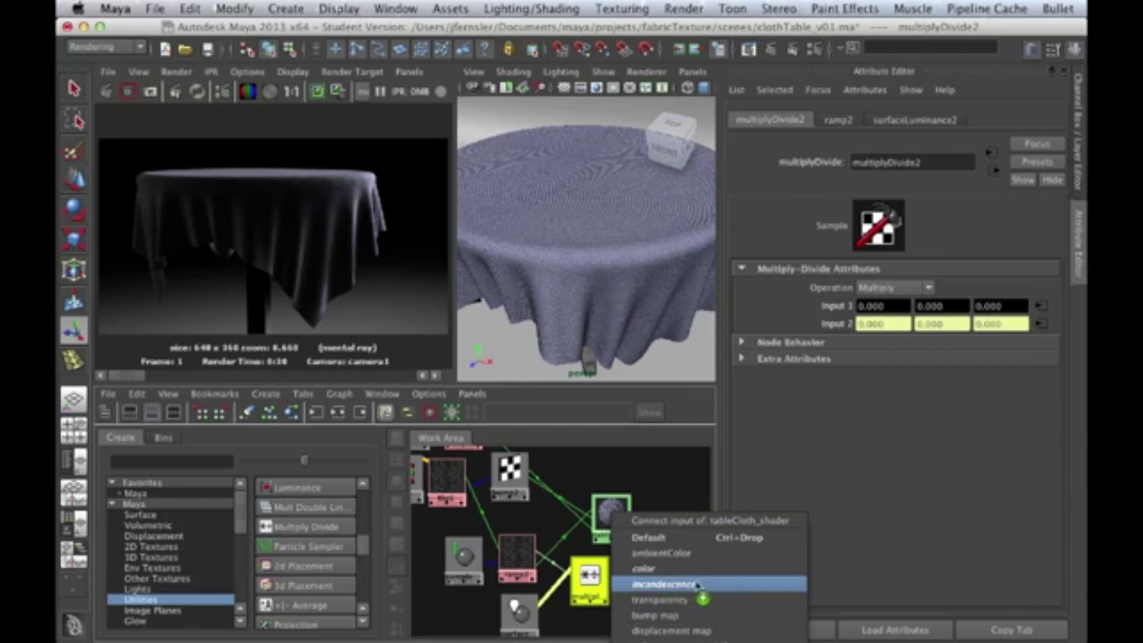
click(658, 585)
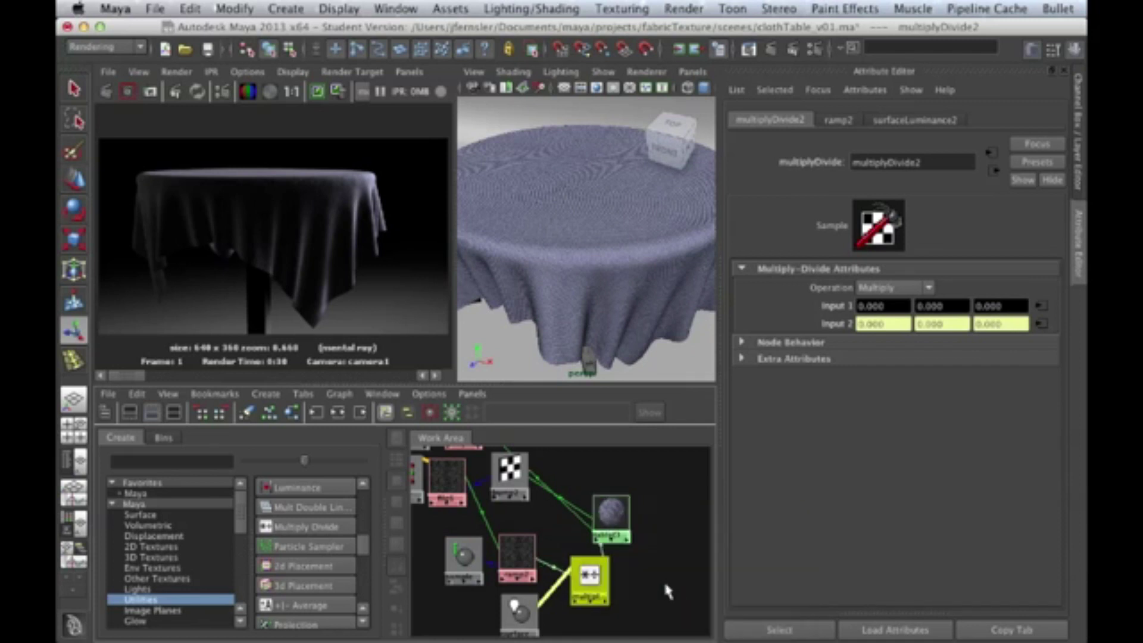
drag(584, 585, 586, 593)
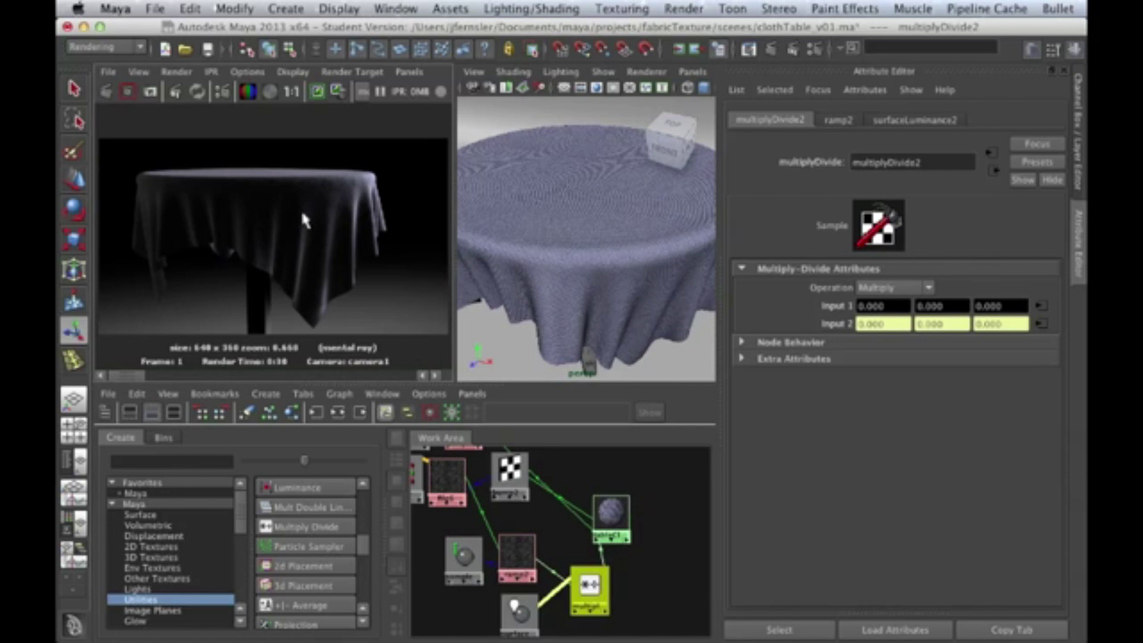
Step: Store the current render for comparison and re-render the table in the enlarged render view
click(317, 93)
key(space)
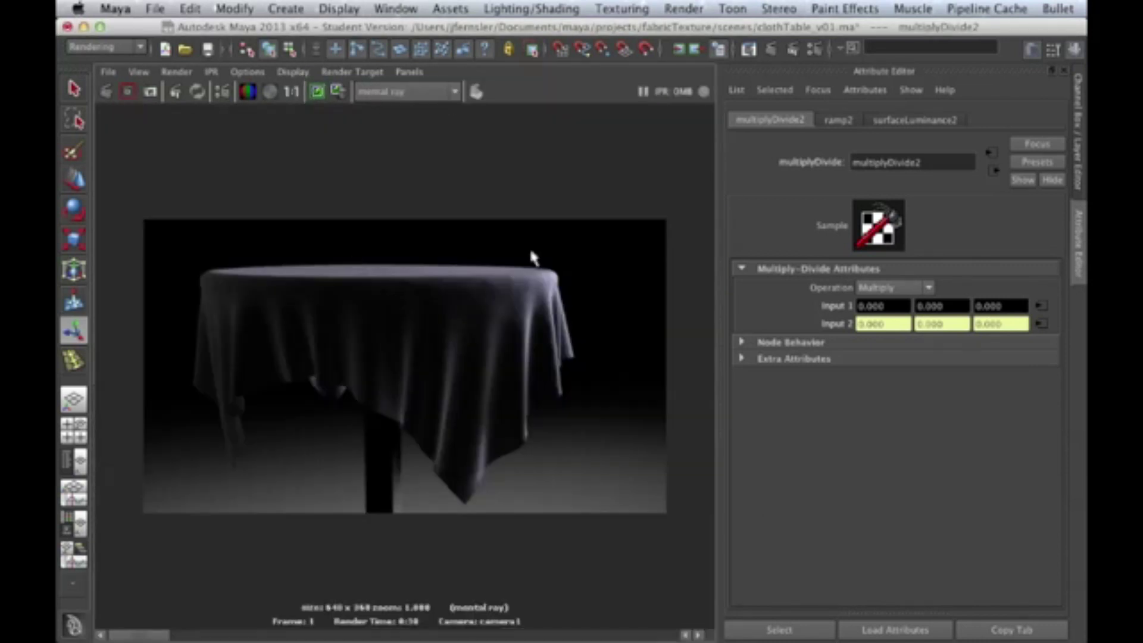
click(106, 93)
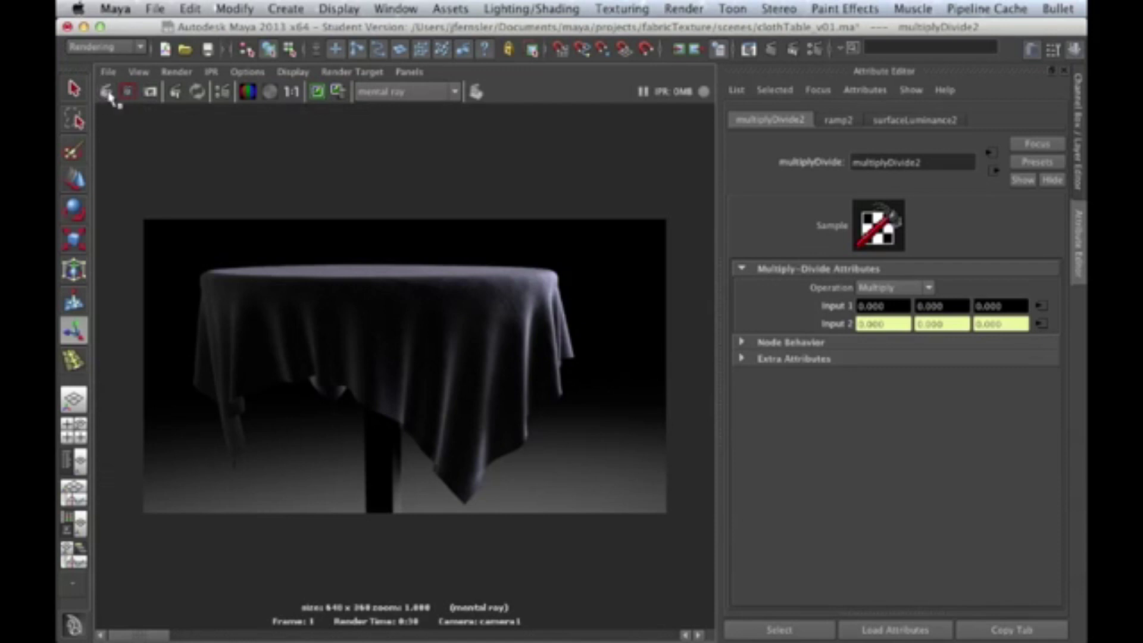
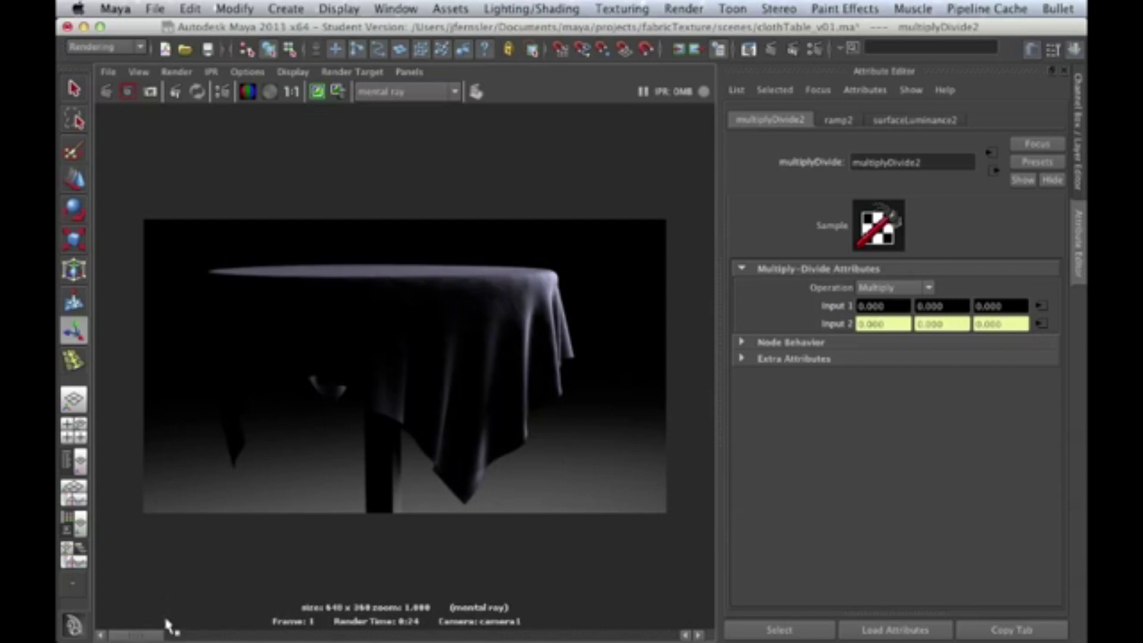
Step: Set the Color Gain of the file6 texture feeding ramp2 to white
key(space)
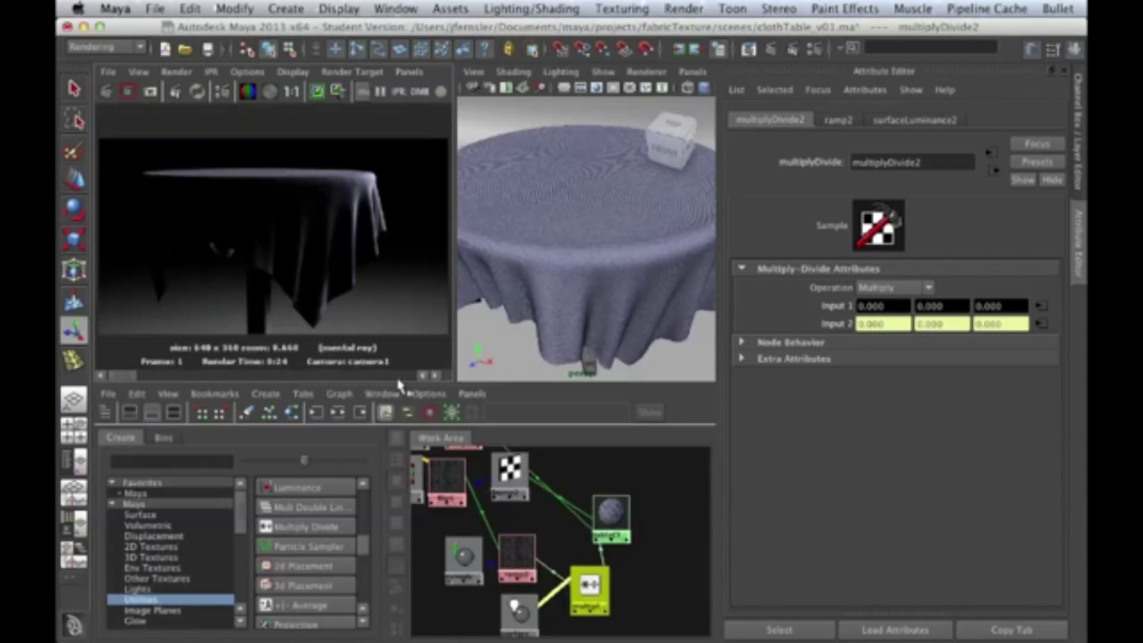
click(517, 556)
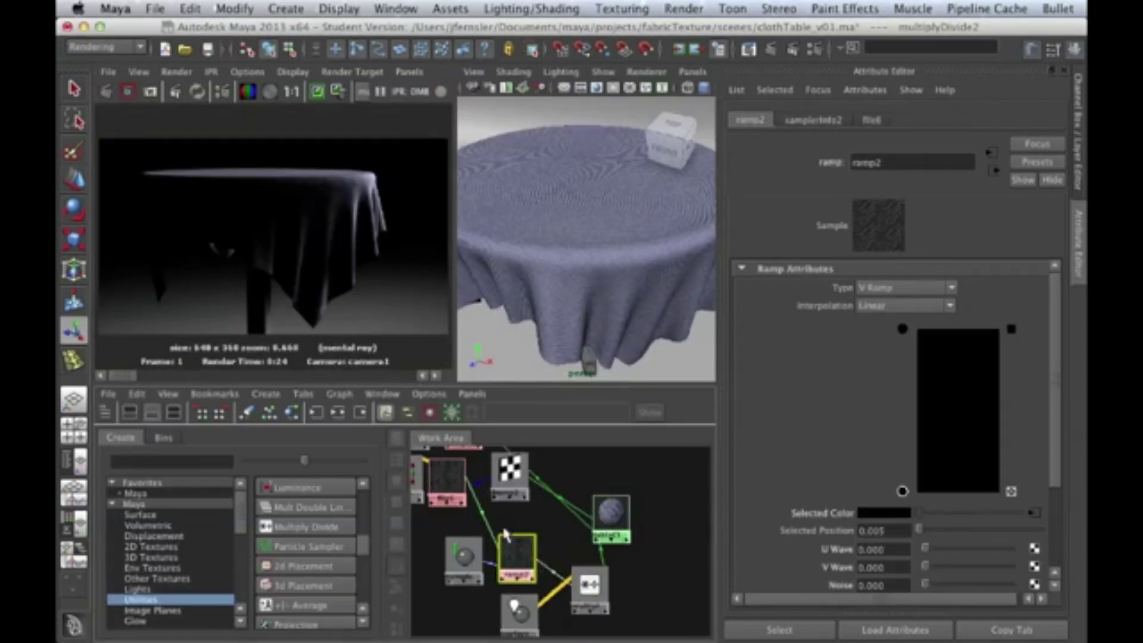
click(448, 484)
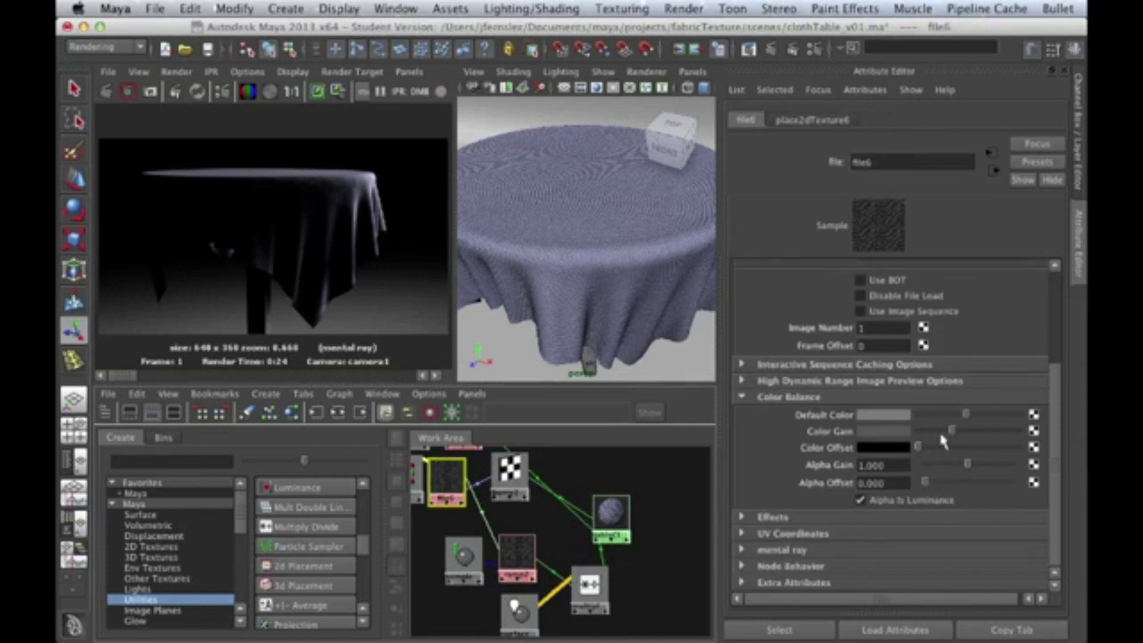
click(1018, 430)
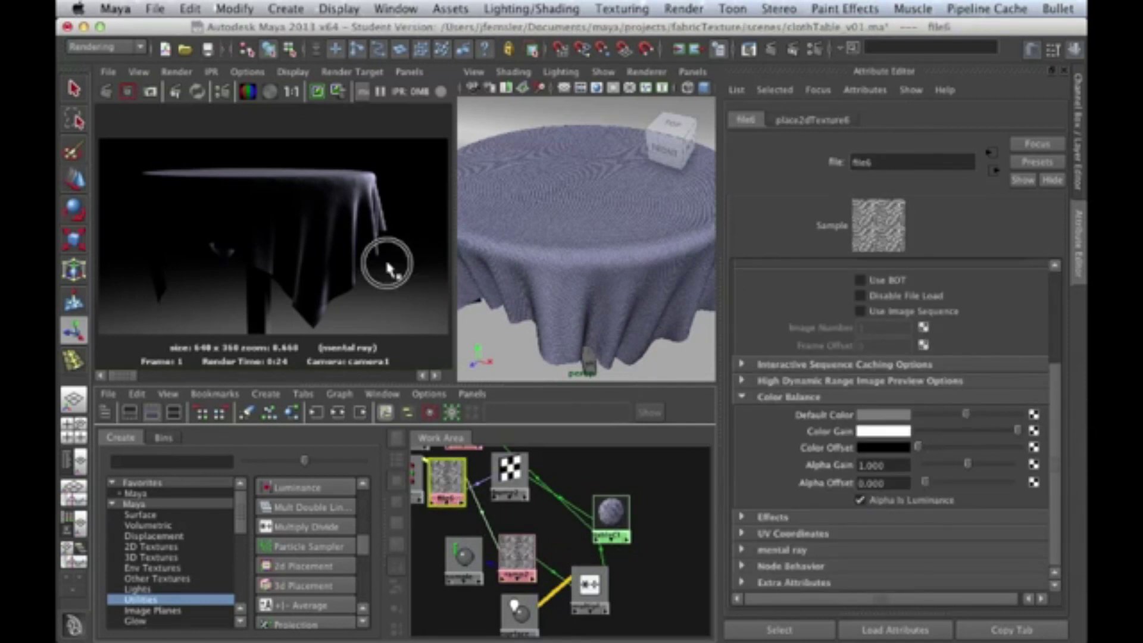
Step: Re-render the table with the brighter texture, store the image and compare it with the earlier render
key(space)
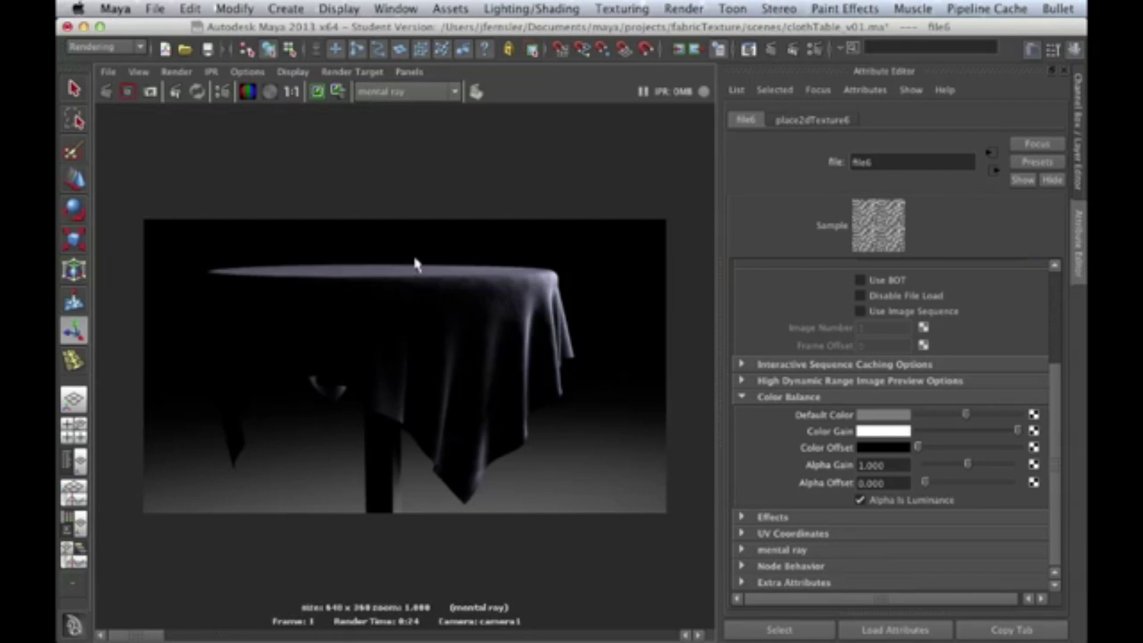
click(106, 91)
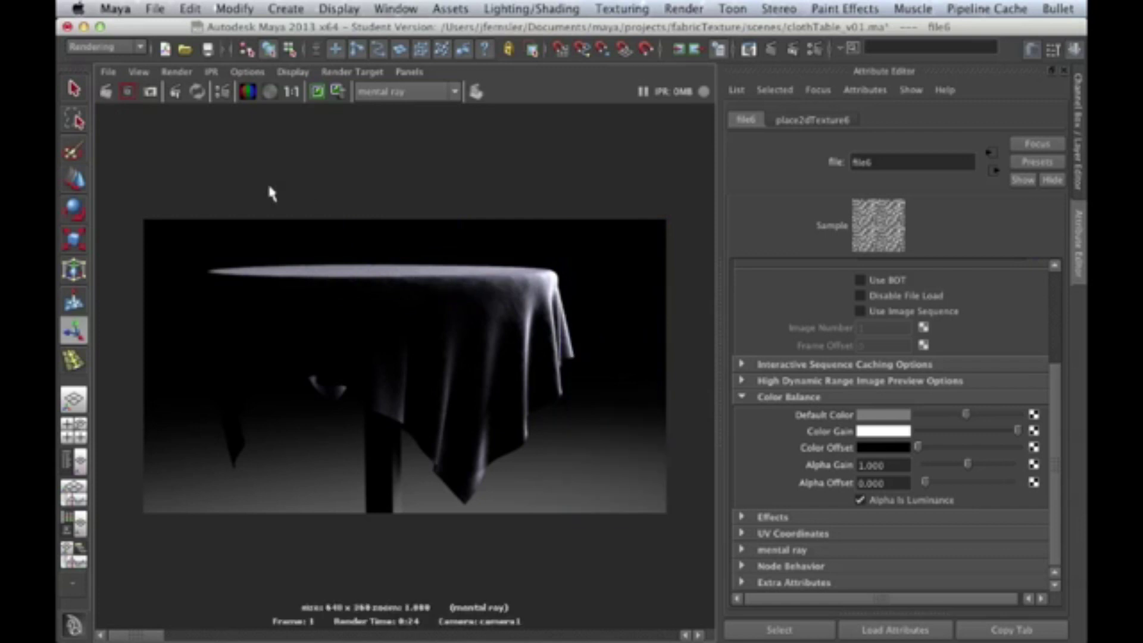
click(318, 92)
mouse_move(137, 633)
mouse_down()
mouse_move(292, 632)
mouse_move(120, 634)
mouse_up()
Step: Lower the value of the file6 texture's Color Gain to a dark grey
click(886, 432)
double_click(749, 493)
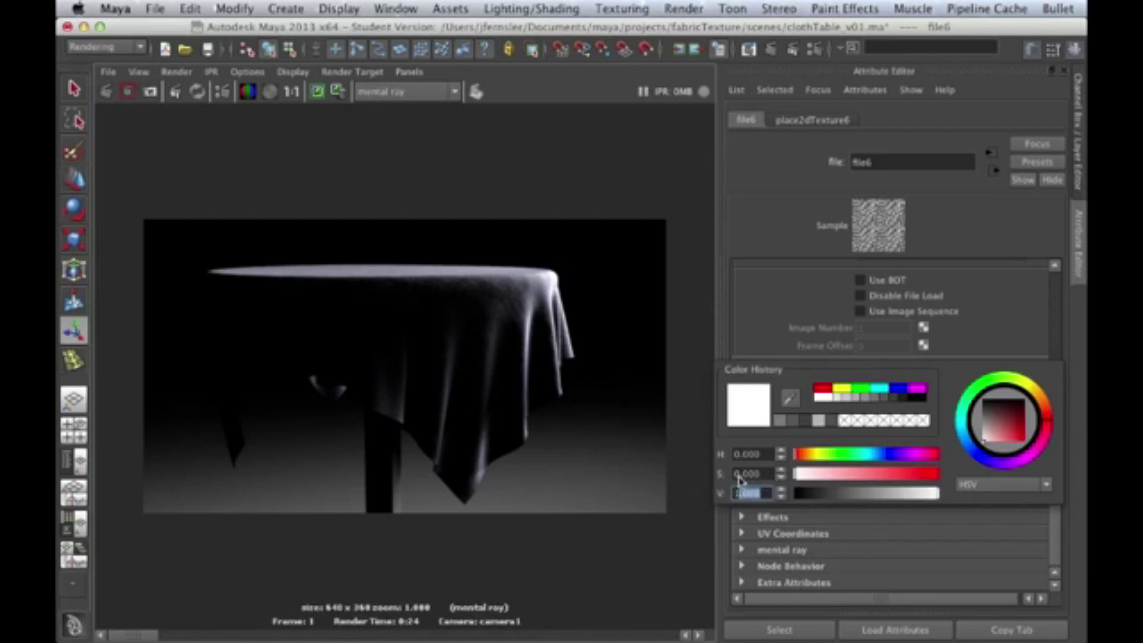
key(BackSpace)
text(.1)
key(Return)
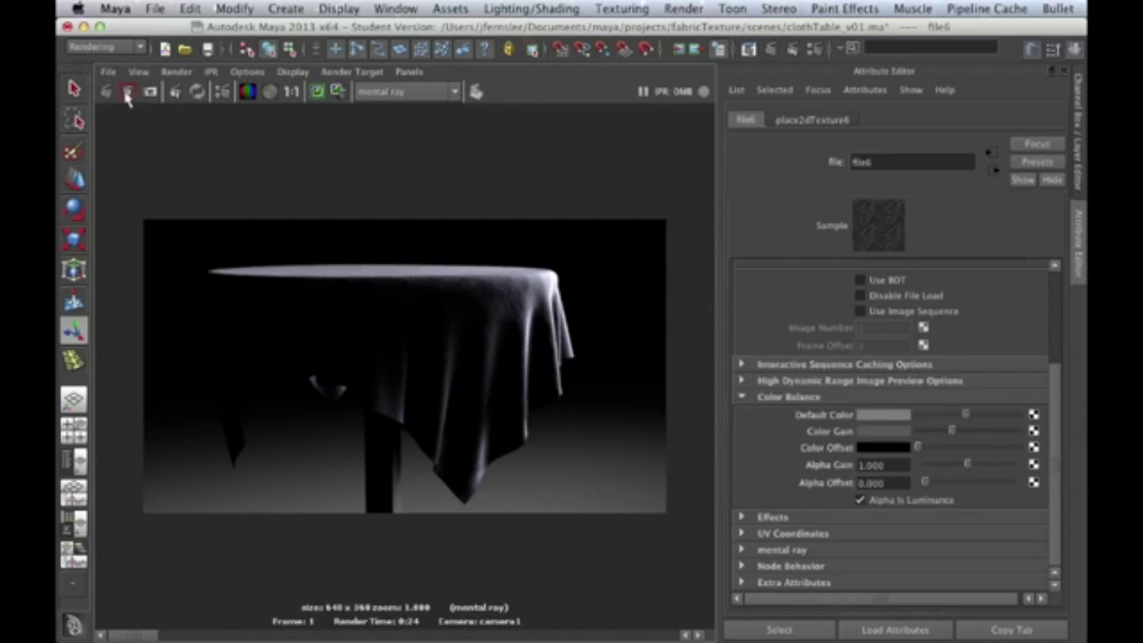
Step: Browse the stored renders and remove the surplus images from the render view
click(318, 93)
drag(132, 635, 179, 635)
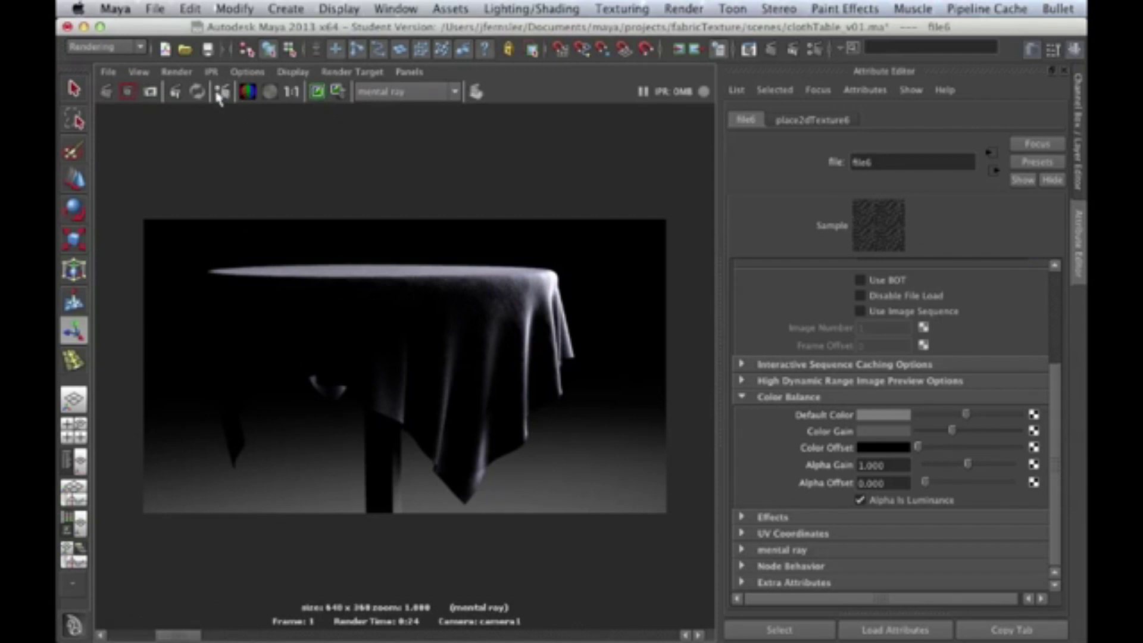
click(338, 94)
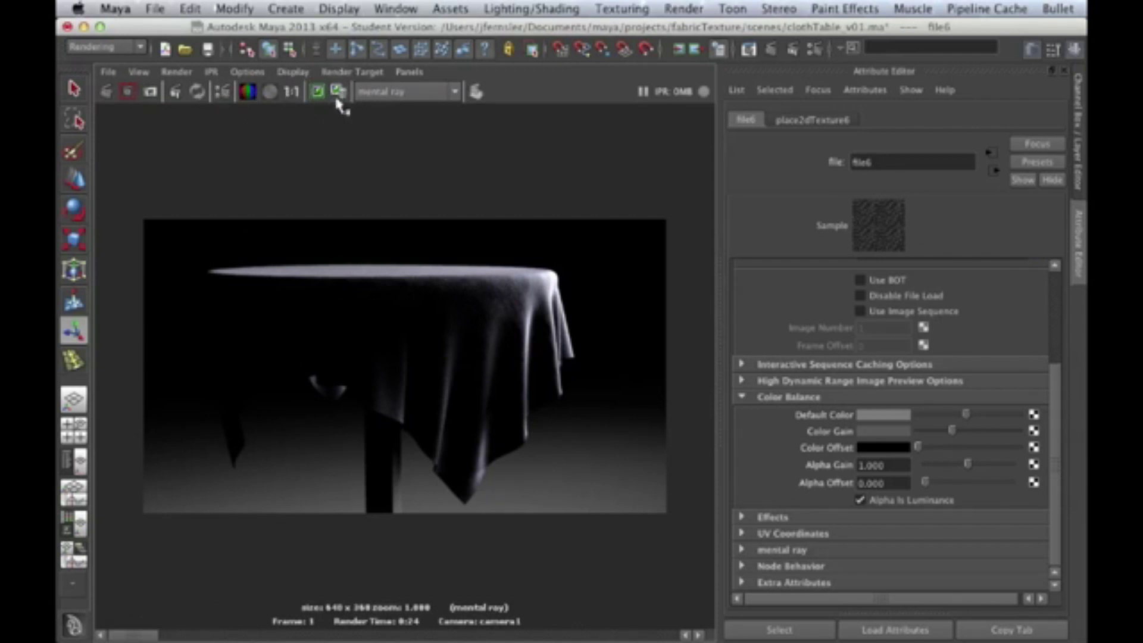
drag(134, 635, 226, 636)
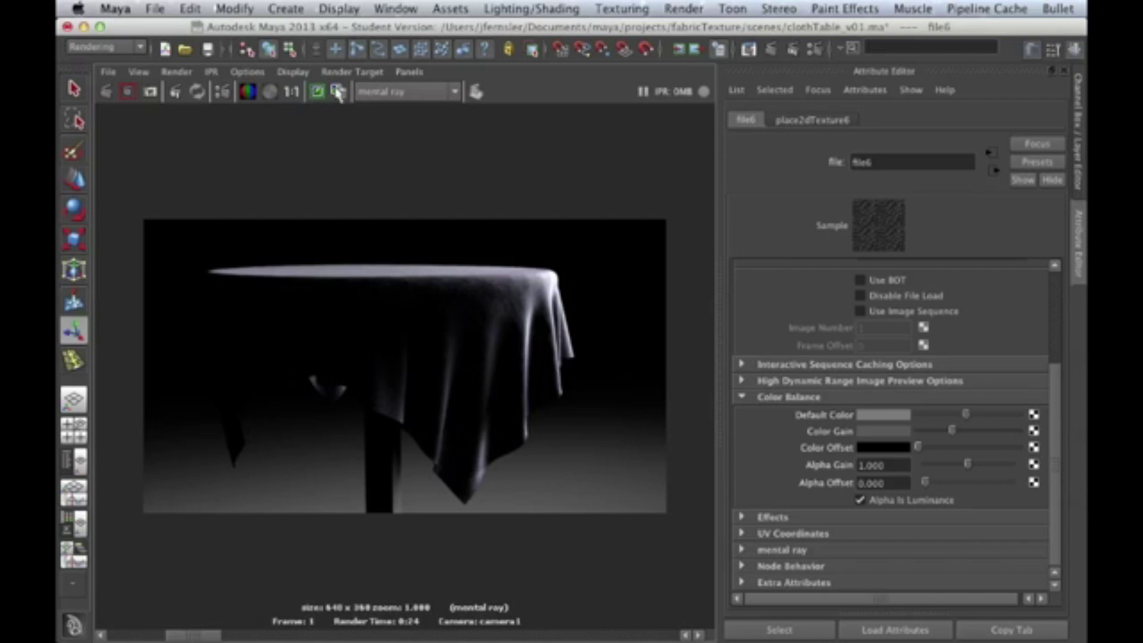
click(134, 635)
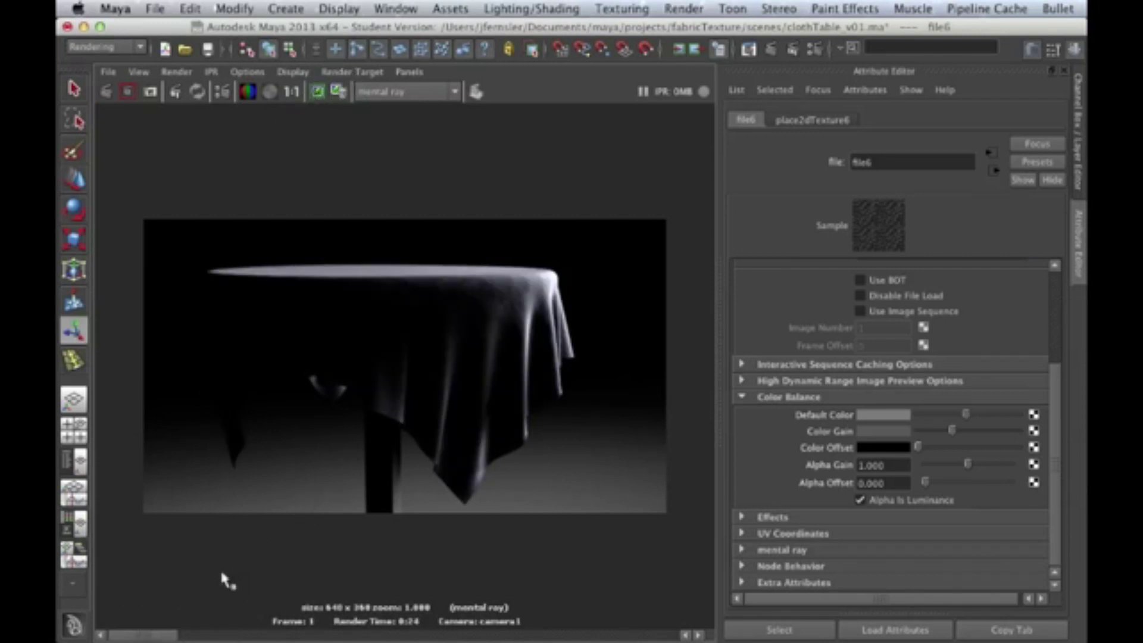
mouse_move(156, 635)
mouse_down()
mouse_move(253, 635)
mouse_move(143, 635)
mouse_up()
Step: Unhide fillLight and keyLight in the threeLightGRP group through the Outliner and close it
key(space)
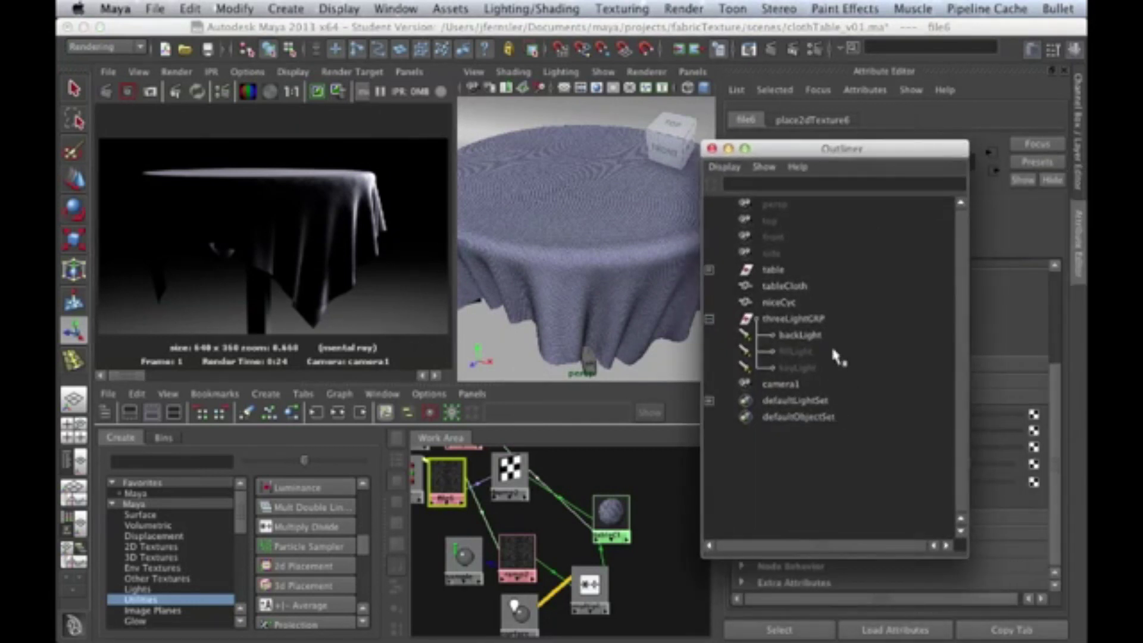
drag(837, 352, 836, 369)
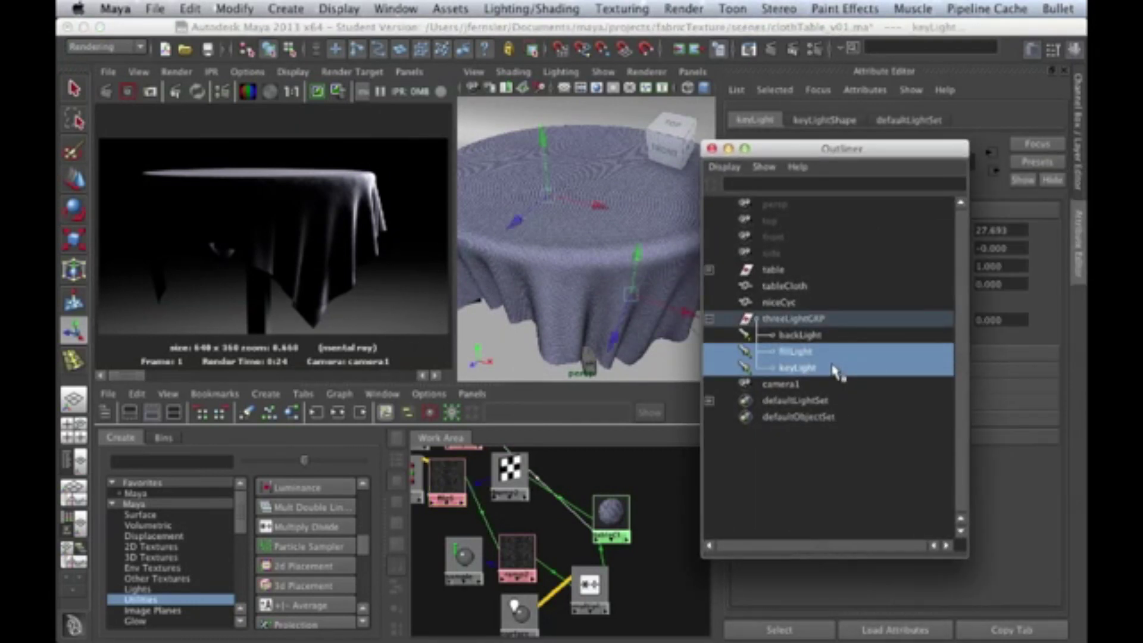
click(828, 318)
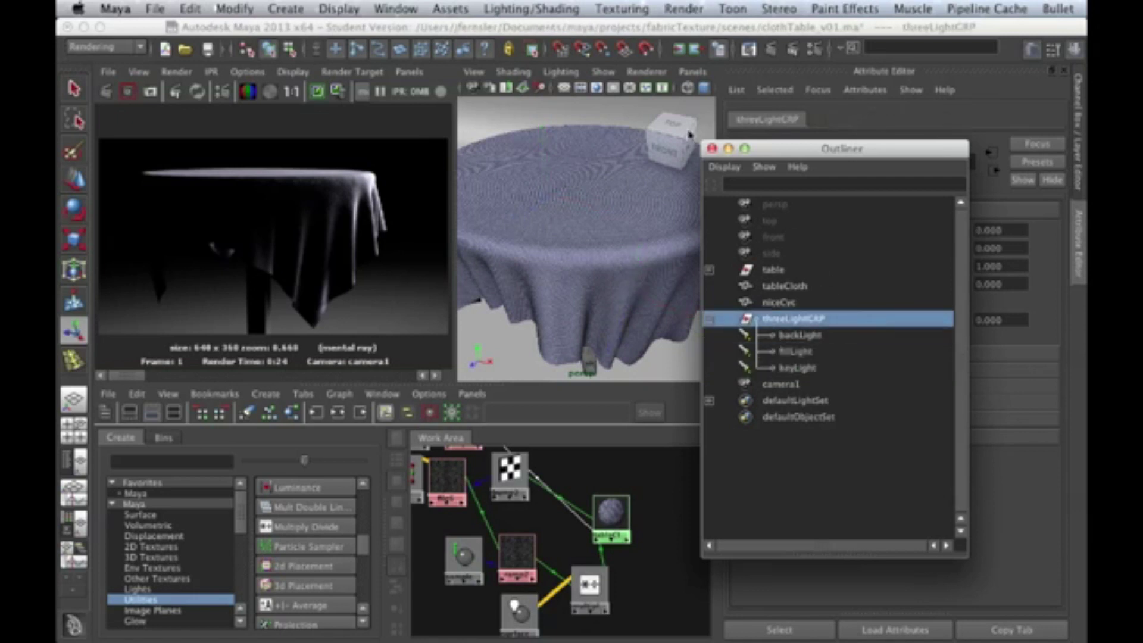
click(711, 149)
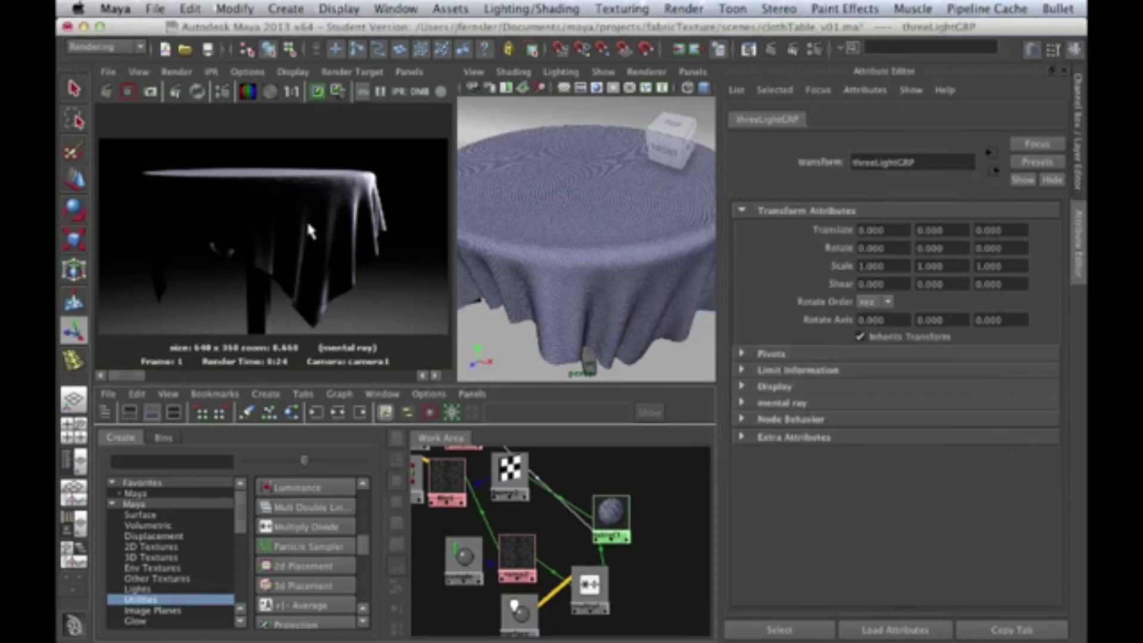
Step: Render a region across the lower front of the tablecloth in the enlarged render view
key(space)
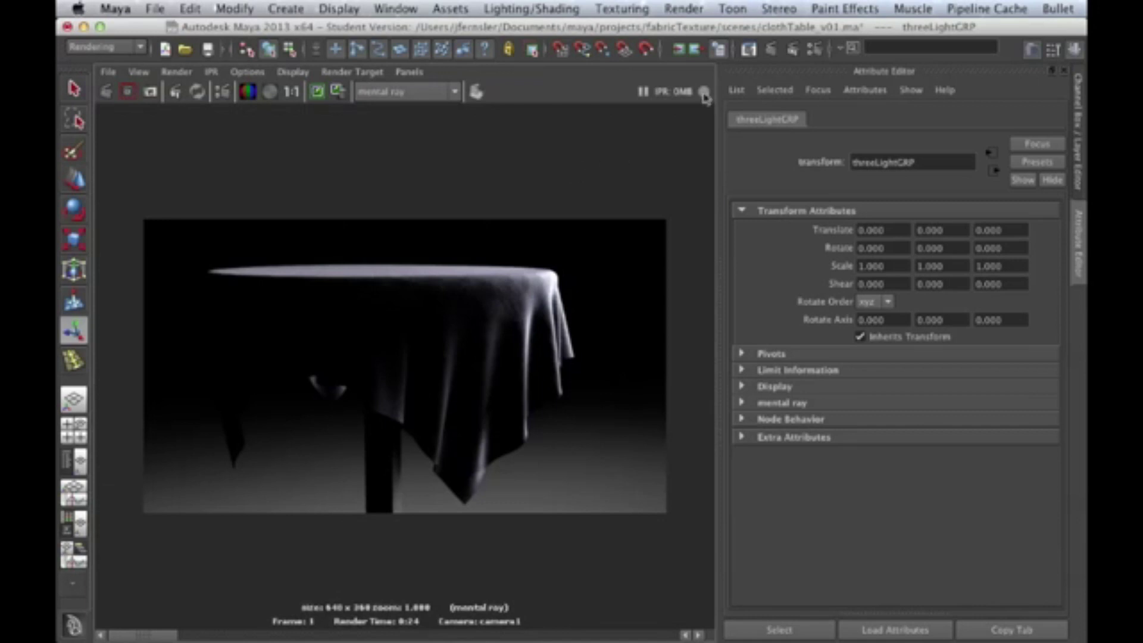
click(771, 50)
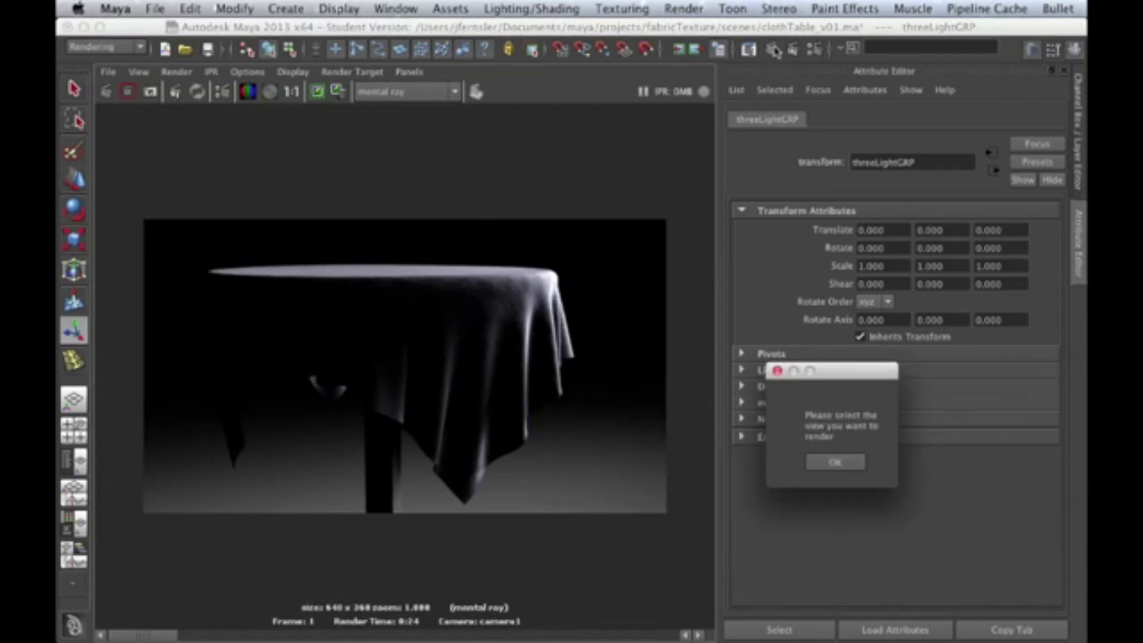
click(834, 465)
drag(307, 483, 519, 426)
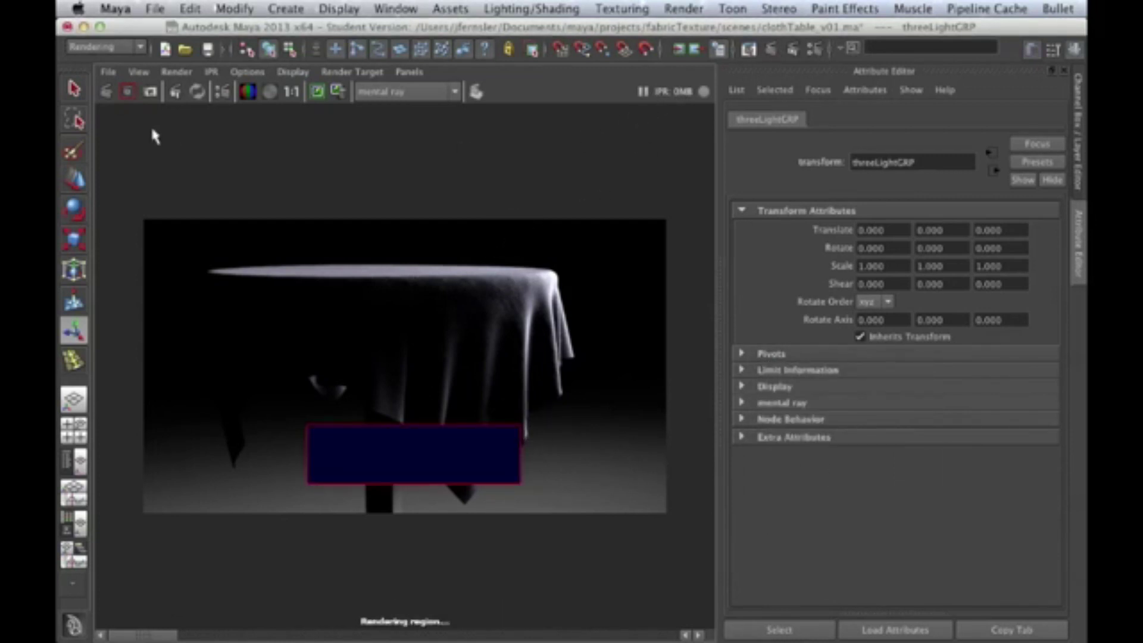
Step: Render the full camera1 frame of the tablecloth with all three lights and store the image in the render view
click(108, 93)
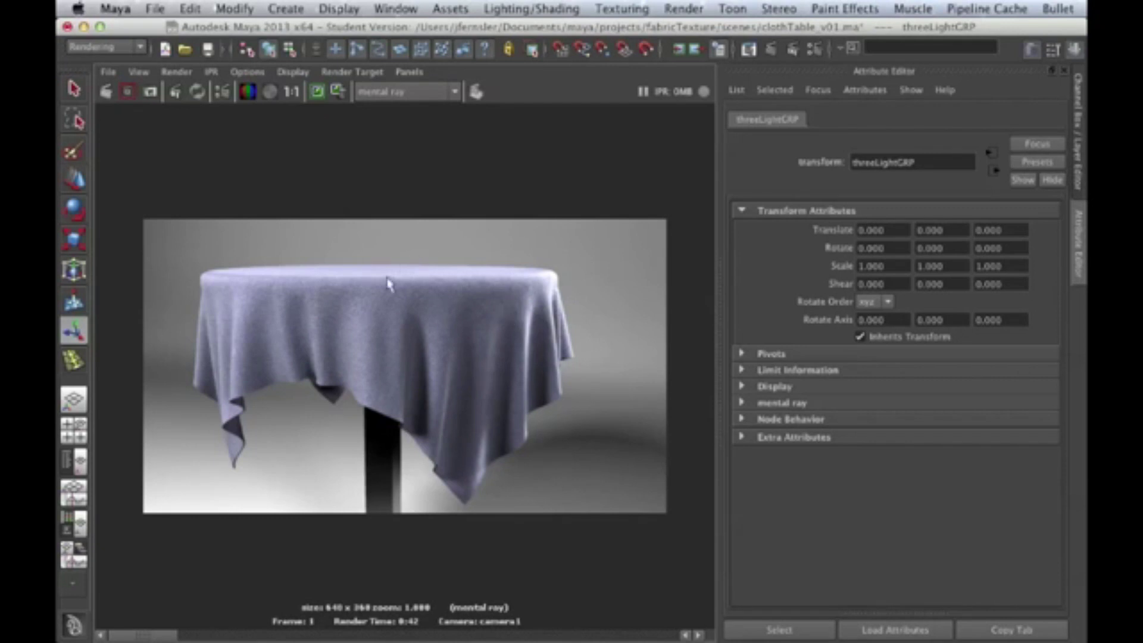
click(320, 93)
key(space)
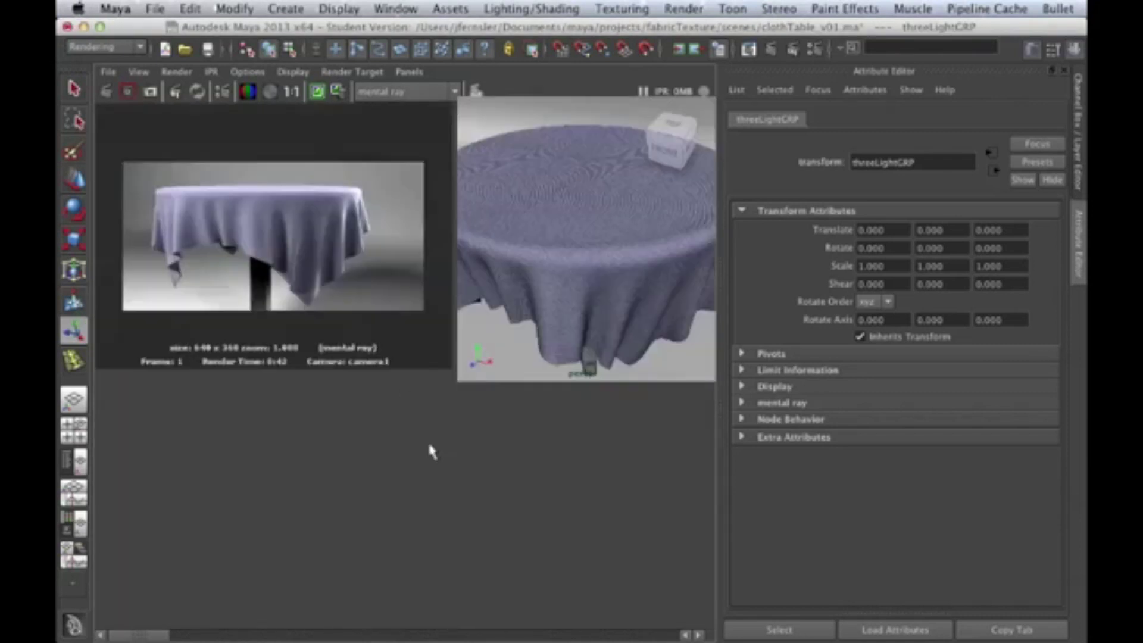
Step: Try ramp2's upper colour marker at position 0.915 while watching the tableCloth_shader swatch, and return it to 1.000
click(521, 562)
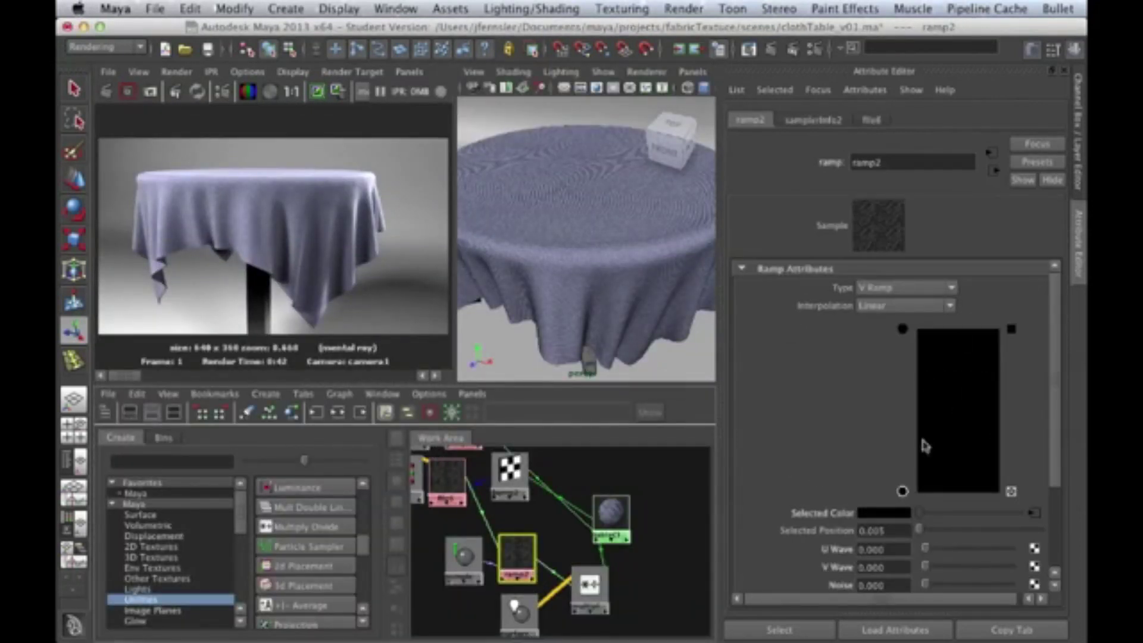
scroll(542, 517, up, 5)
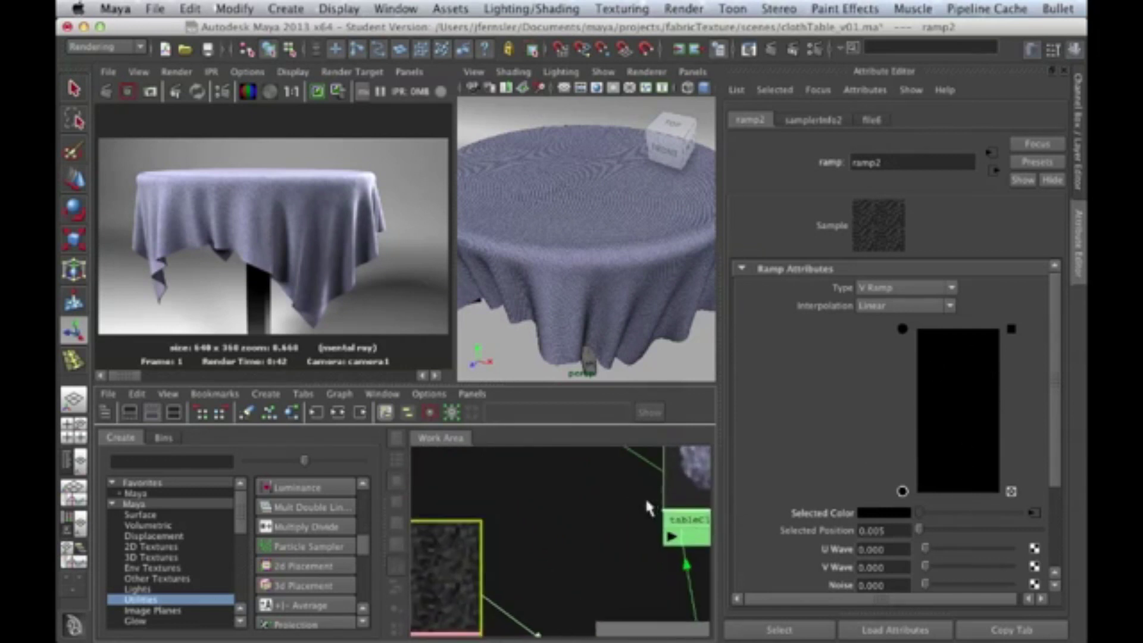
alt+middle_drag(612, 560, 499, 562)
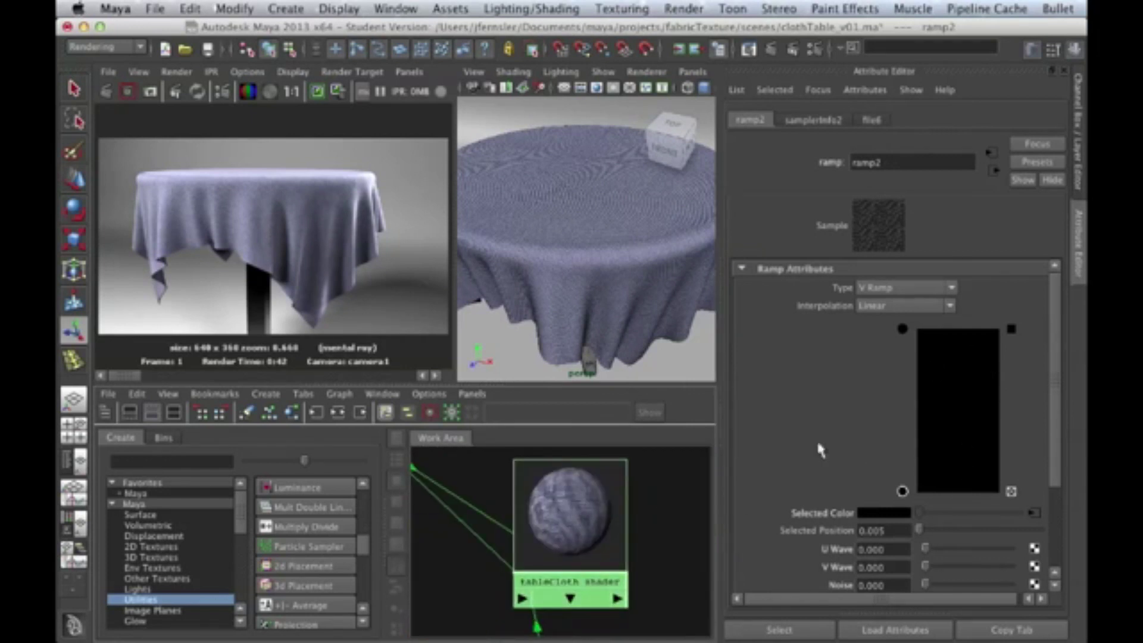
mouse_move(902, 329)
mouse_down()
mouse_move(906, 429)
mouse_move(903, 343)
mouse_up()
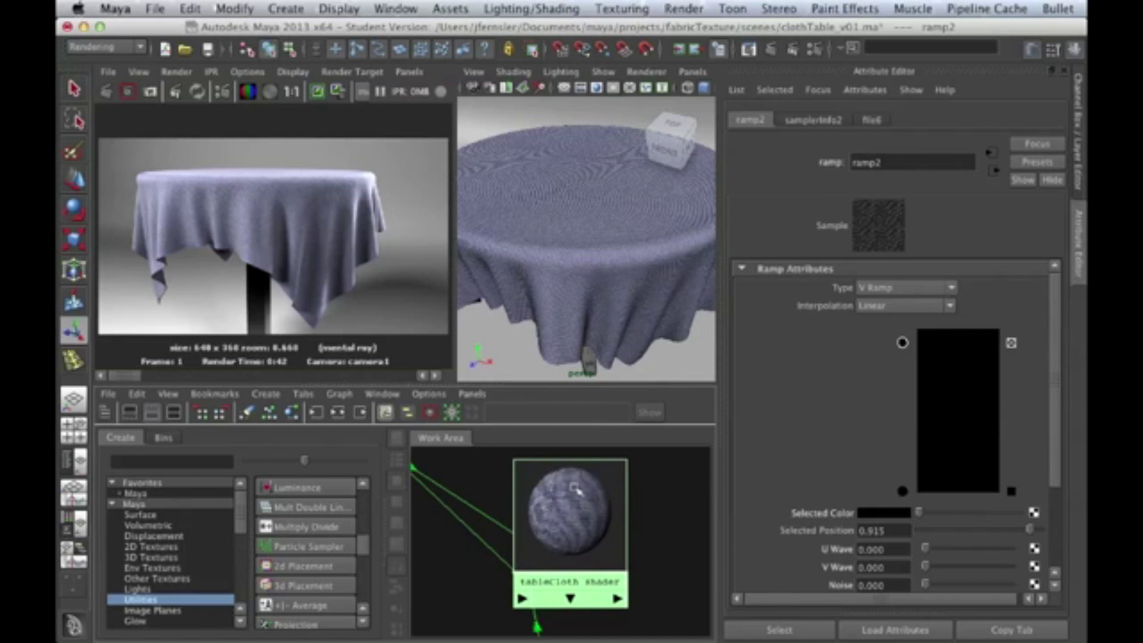
click(903, 340)
drag(903, 340, 902, 329)
Step: Try other interpolations on ramp2, including Exponential Up, and return it to Linear
click(906, 306)
click(905, 340)
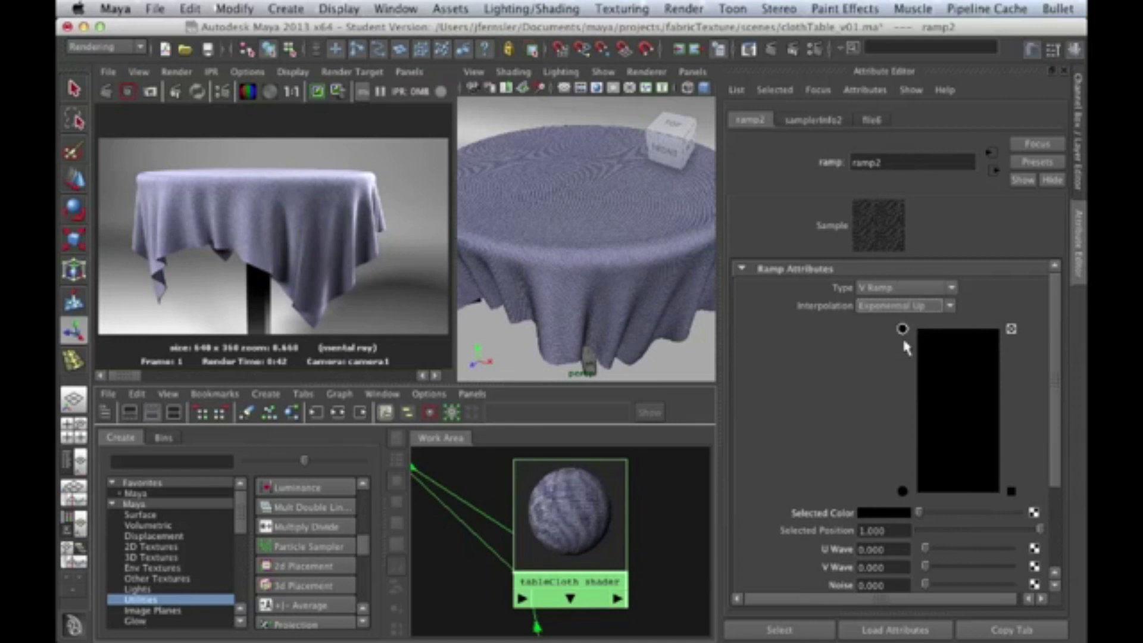
click(903, 306)
click(901, 352)
click(893, 306)
click(886, 333)
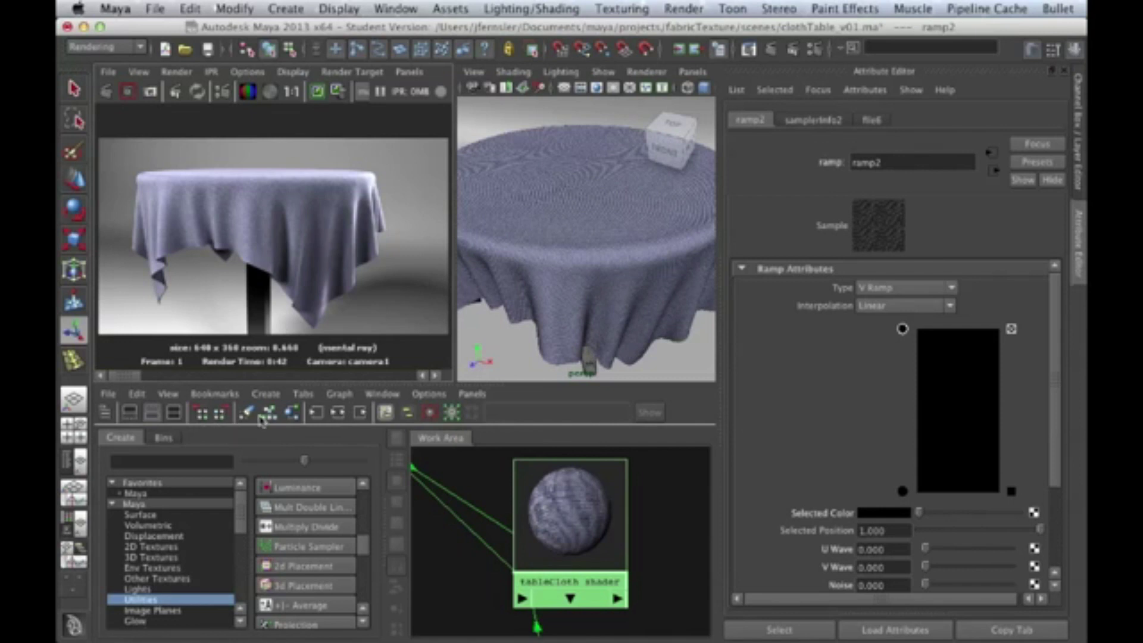
Step: Assign the justColorBump material to the tablecloth and render the frame for comparison
click(173, 412)
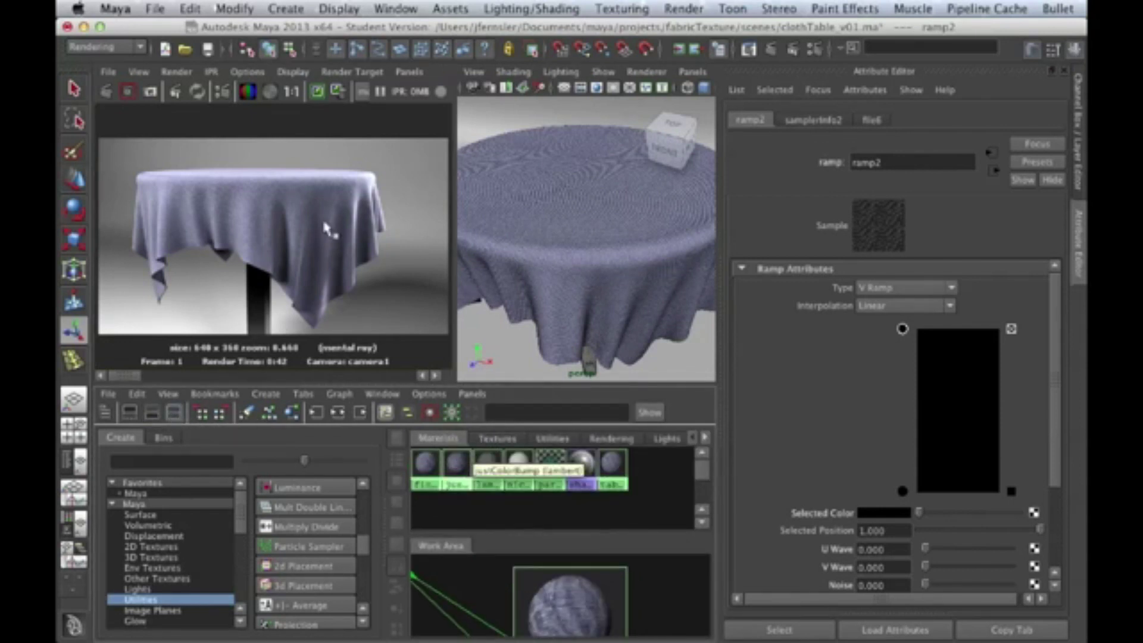
middle_drag(457, 467, 548, 337)
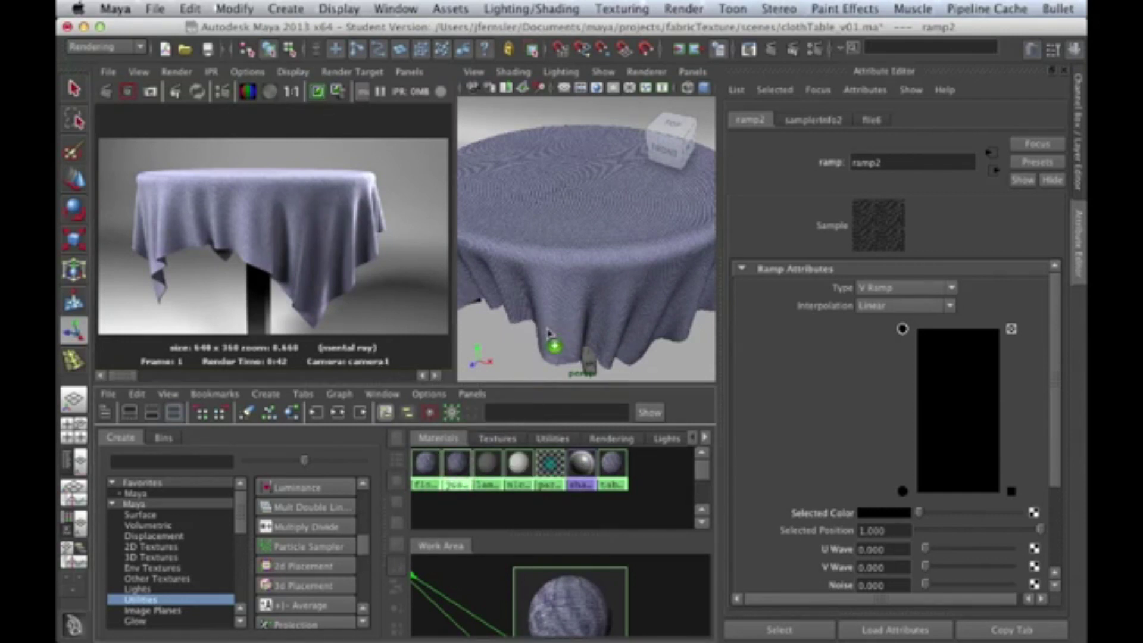
click(105, 90)
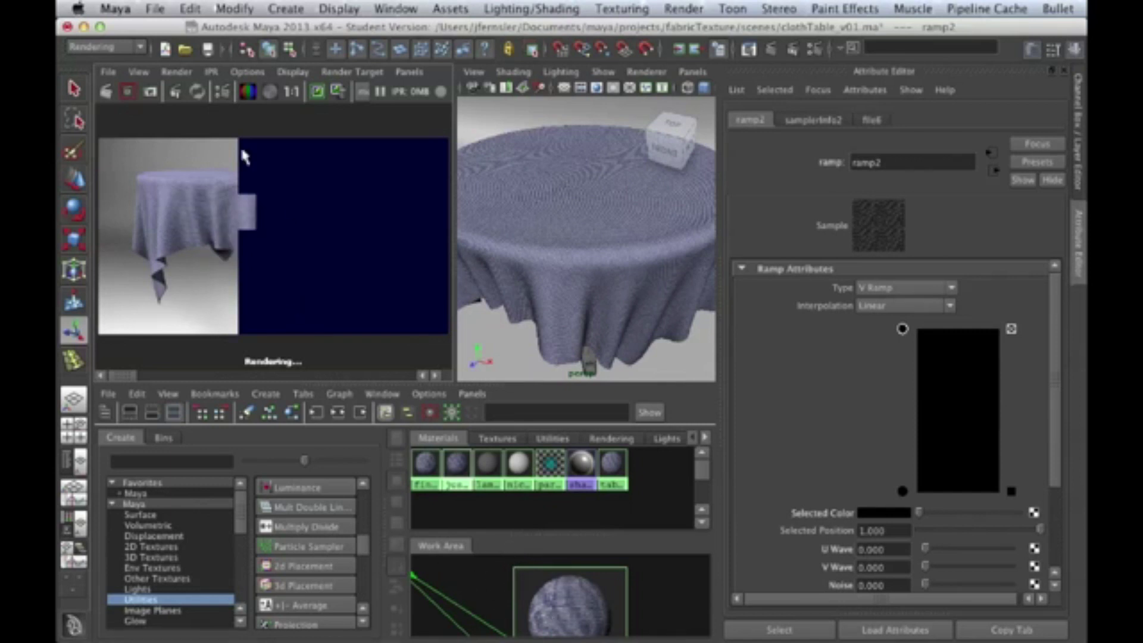
Step: Switch to Preview, look at the red velvet reference image, and minimize its window
key(super+Tab)
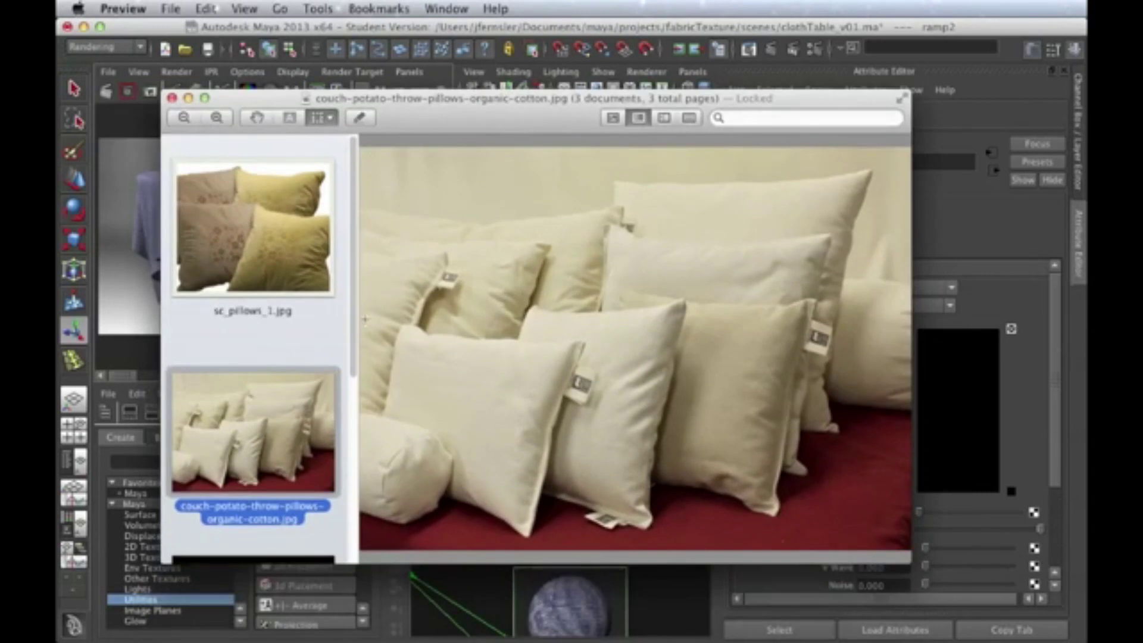
drag(357, 320, 357, 467)
click(281, 415)
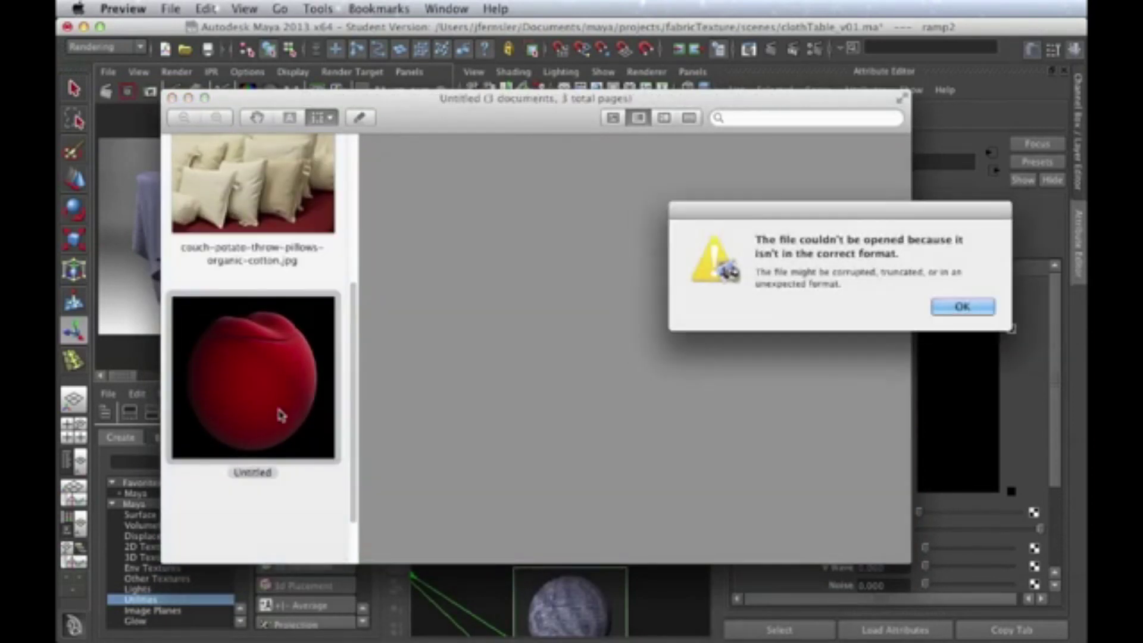
click(977, 308)
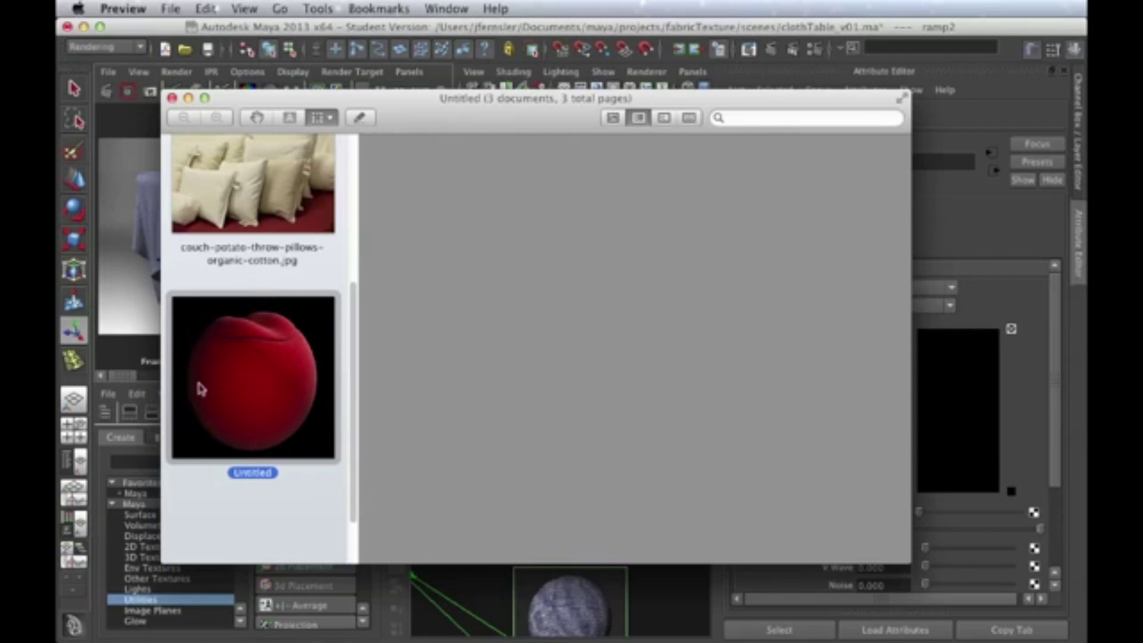
drag(230, 100, 215, 640)
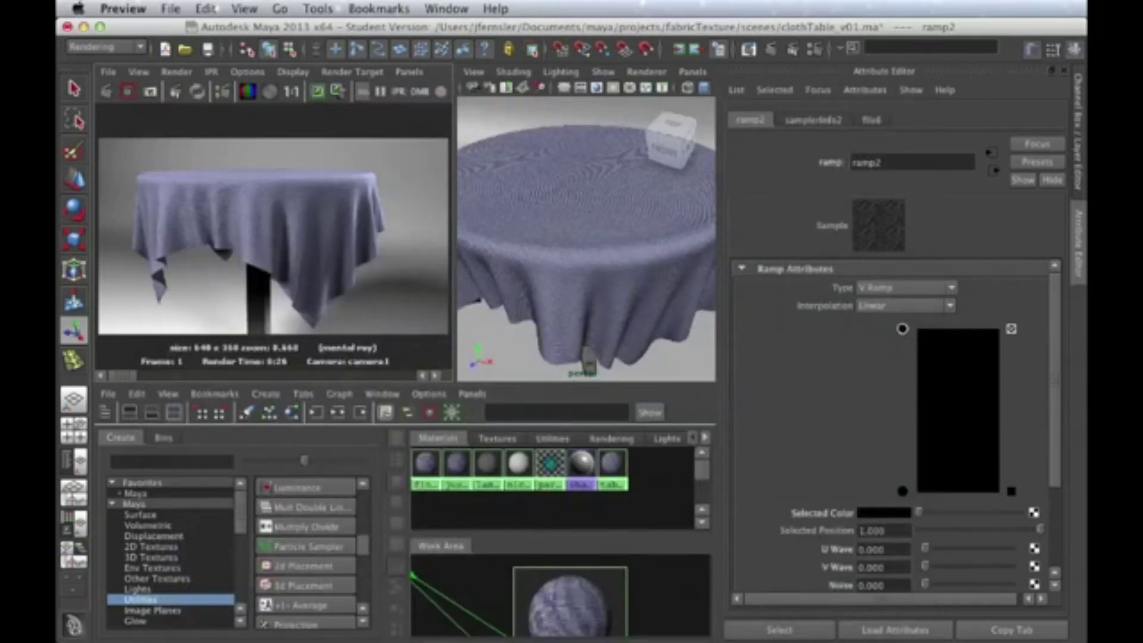
Step: Compare the justColorBump render with the stored velvet render in the enlarged render view
click(279, 199)
key(space)
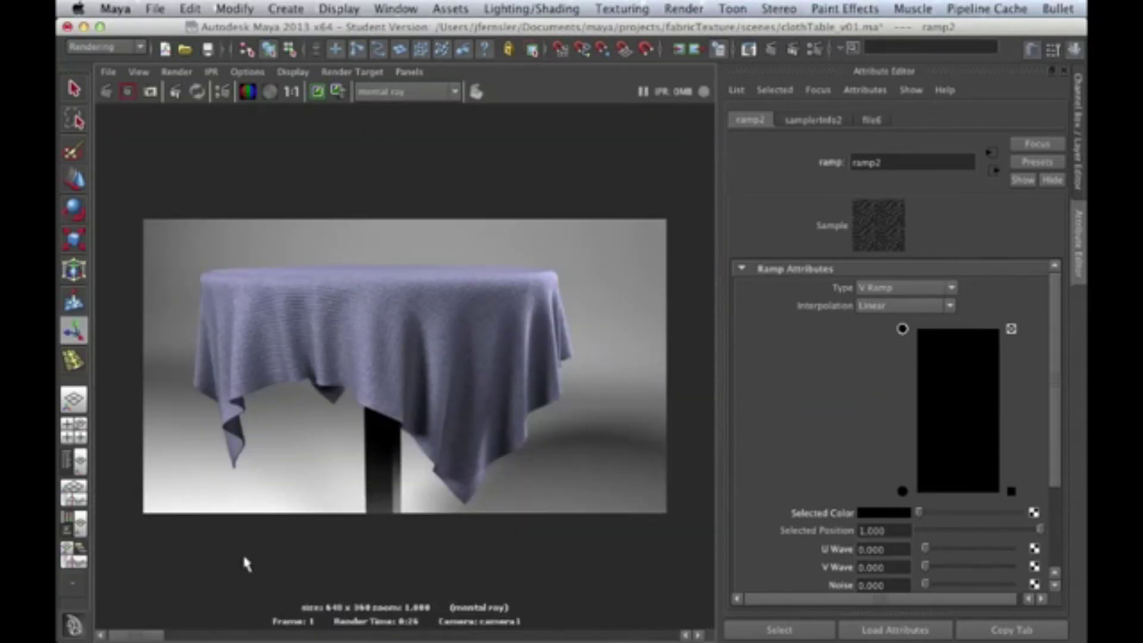
mouse_move(160, 635)
mouse_down()
mouse_move(214, 635)
mouse_move(150, 630)
mouse_up()
key(space)
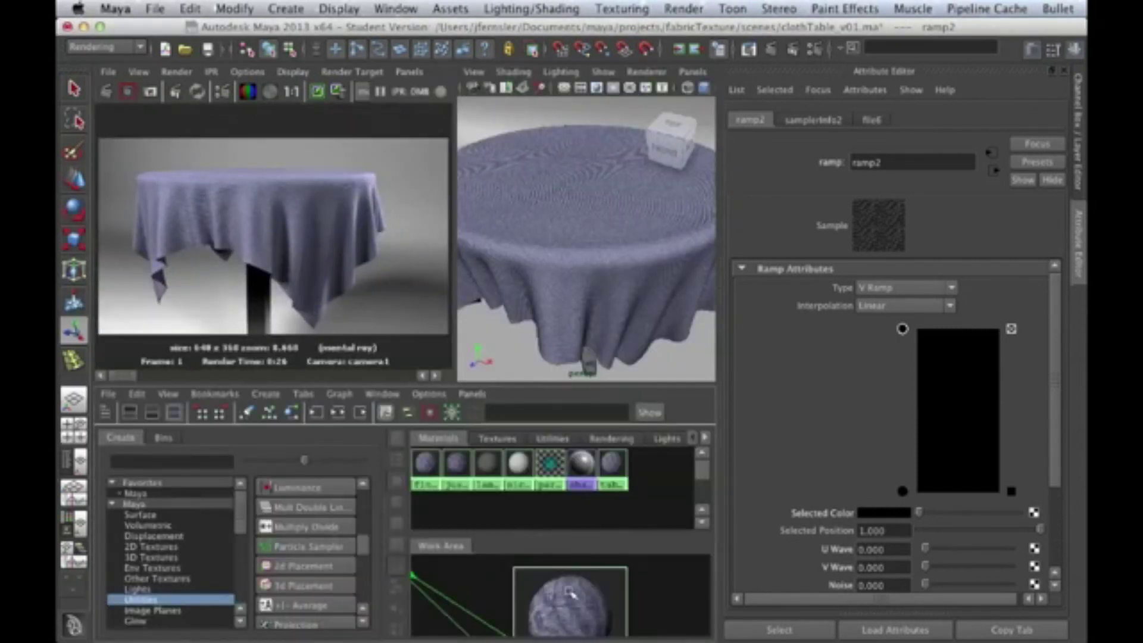
Step: Graph the justColorBump network and set the Repeat UV of its place2dTexture4 node to 2 by 2
click(456, 464)
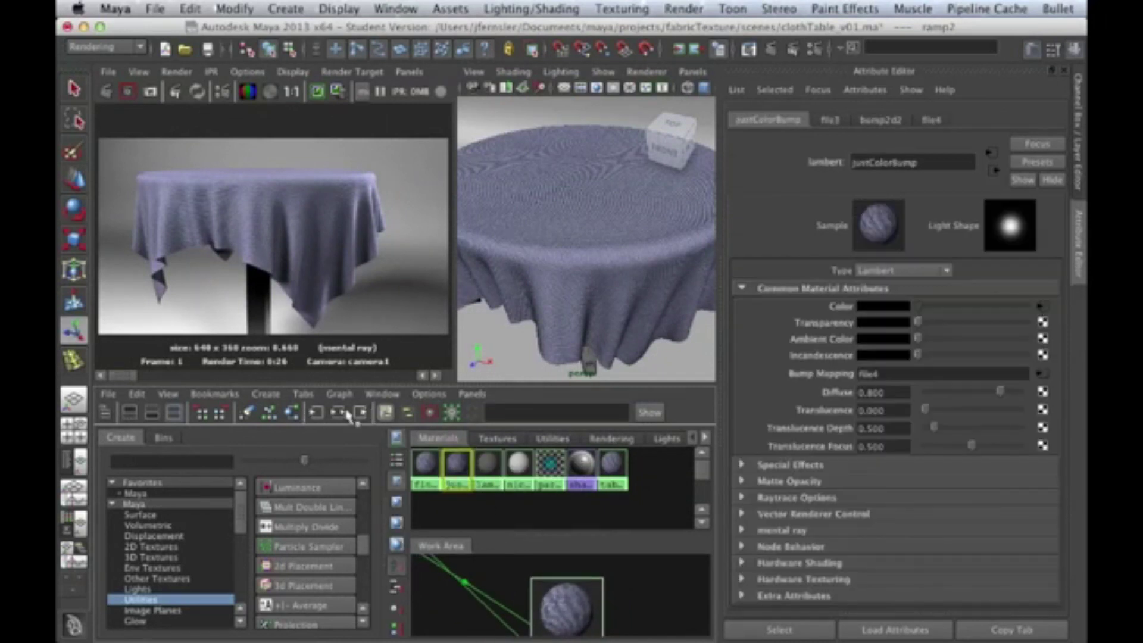
click(385, 411)
click(425, 612)
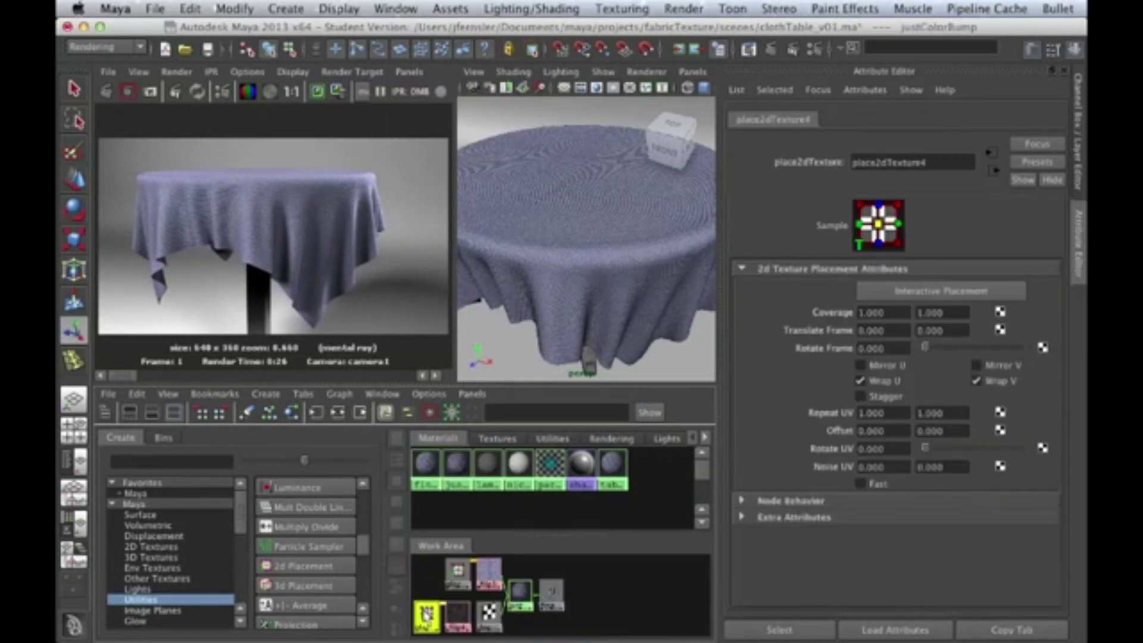
double_click(883, 413)
text(2)
key(Tab)
text(2)
key(Return)
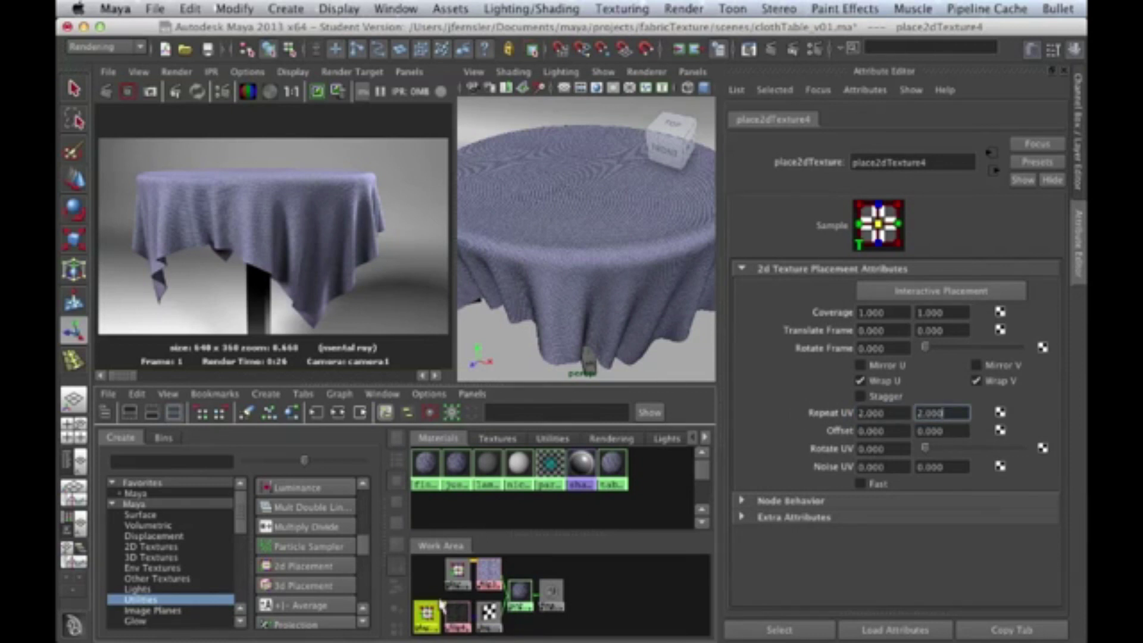
Step: Check the place2dTexture3 placement settings and render the tablecloth again with the changed bump tiling
click(457, 571)
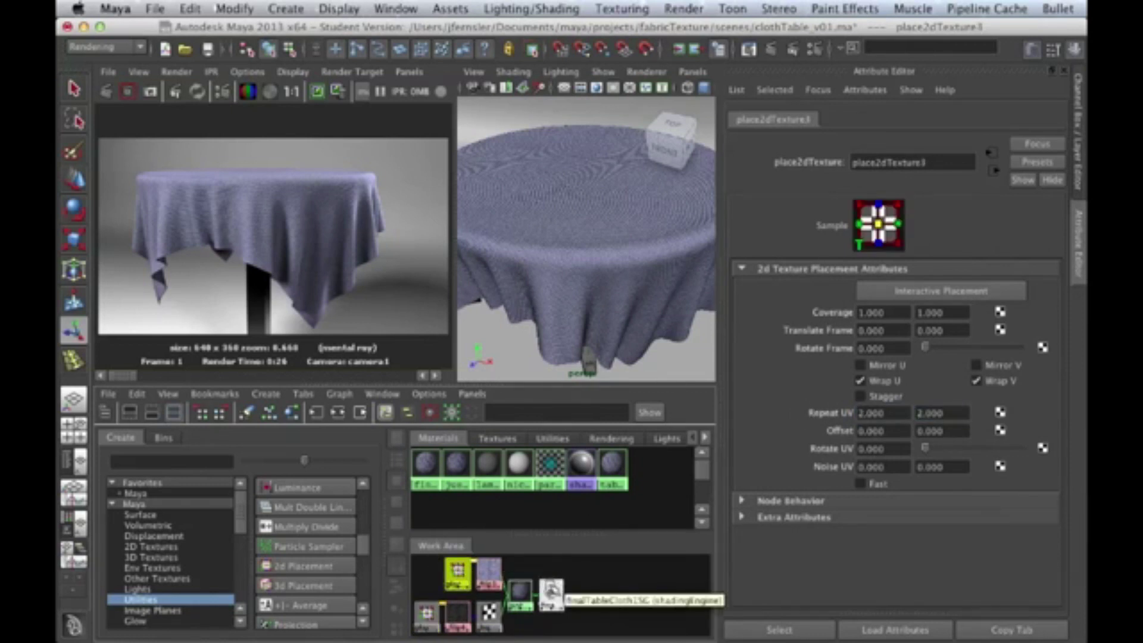
click(109, 92)
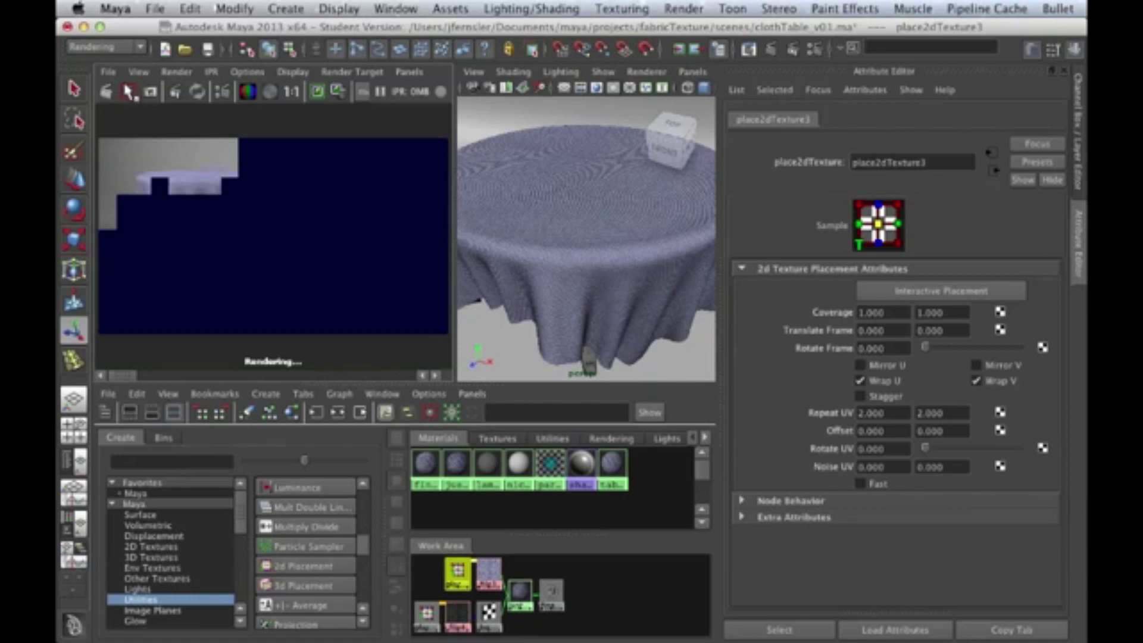
click(128, 90)
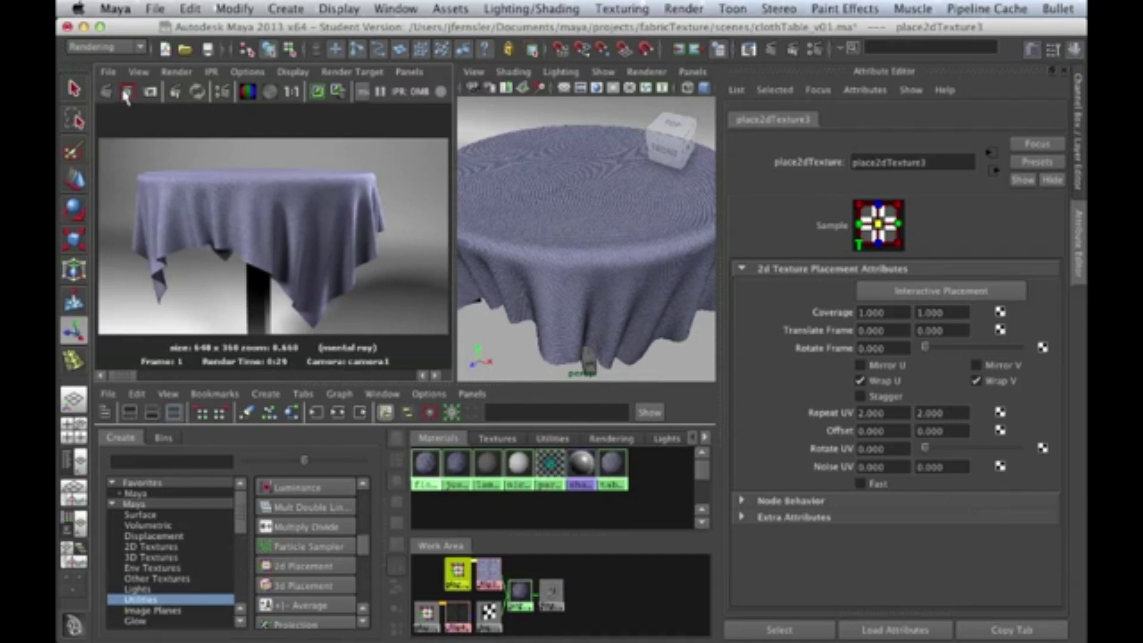
Step: Enlarge the render view and compare the new justColorBump render with the stored velvet render
key(space)
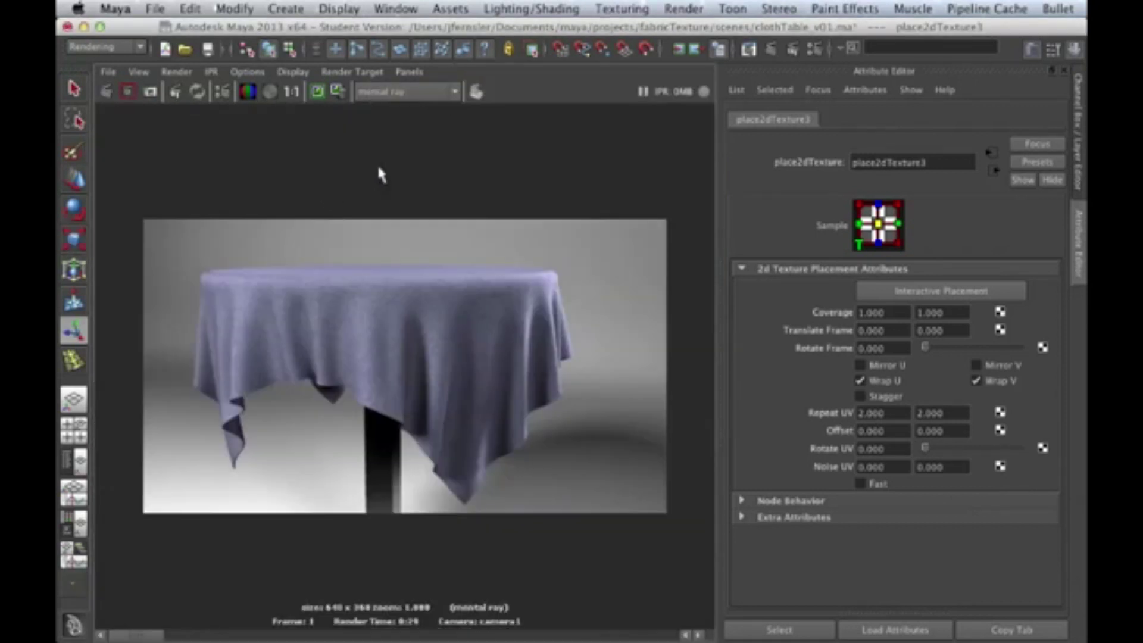
mouse_move(138, 633)
mouse_down()
mouse_move(208, 635)
mouse_move(184, 622)
mouse_move(203, 632)
mouse_move(102, 632)
mouse_move(158, 632)
mouse_move(137, 634)
mouse_up()
drag(142, 636, 173, 626)
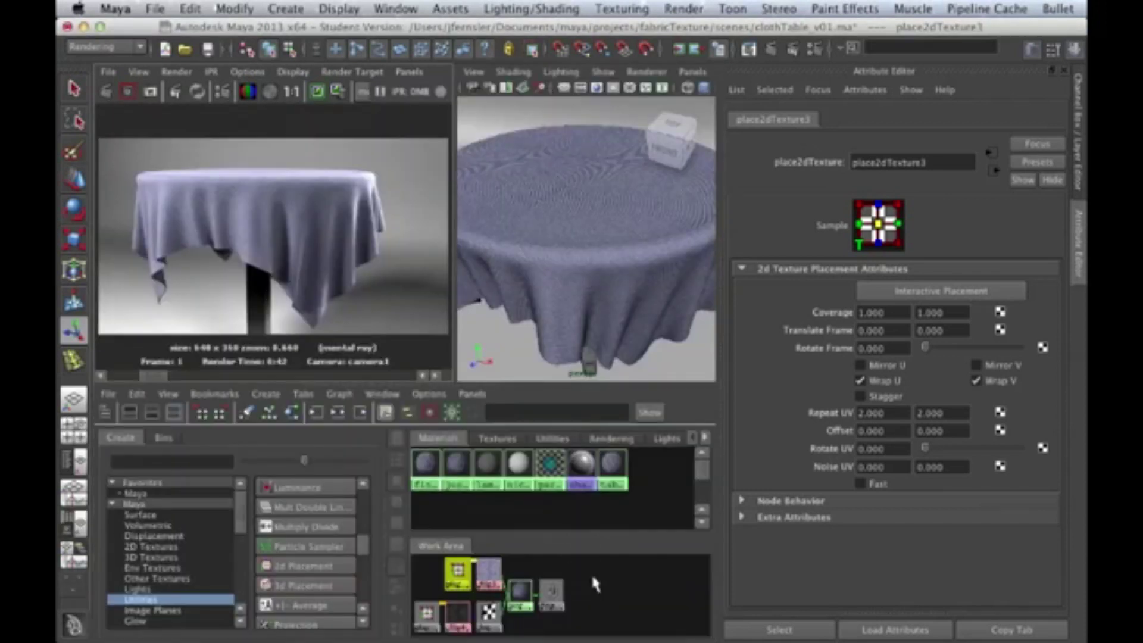
Step: Graph the tableCloth_shader network in the enlarged Hypershade and review its multiplyDivide, ramp2 and shader nodes
click(619, 465)
click(340, 413)
key(space)
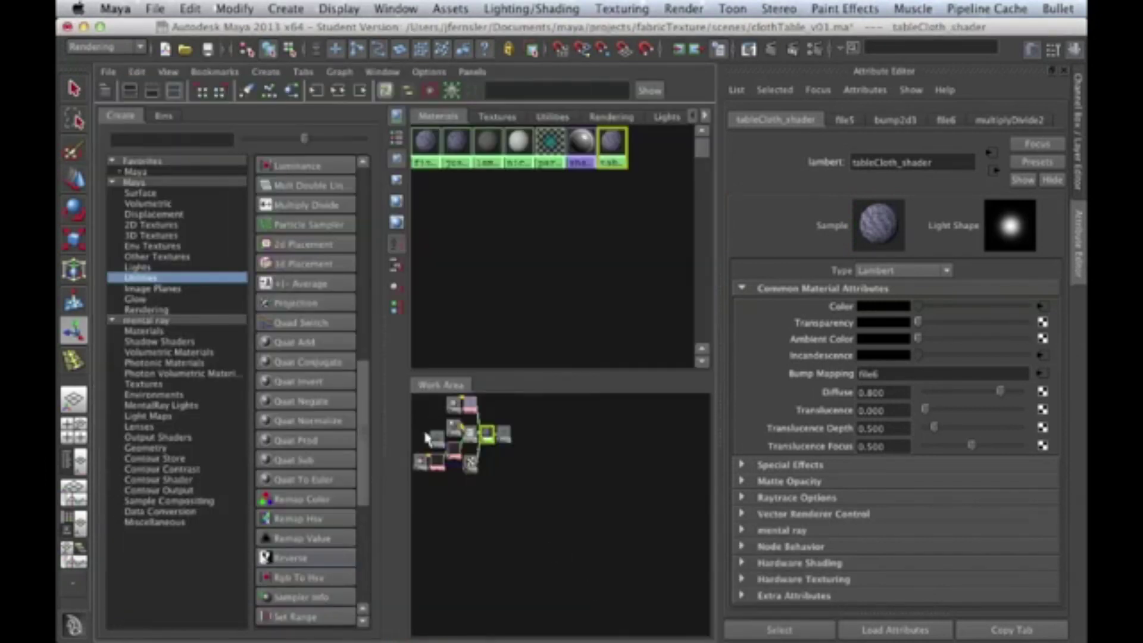
mouse_move(522, 497)
alt+right_down()
mouse_move(684, 489)
mouse_move(638, 564)
mouse_move(607, 530)
mouse_move(620, 551)
alt+right_up()
click(581, 495)
drag(546, 545, 545, 558)
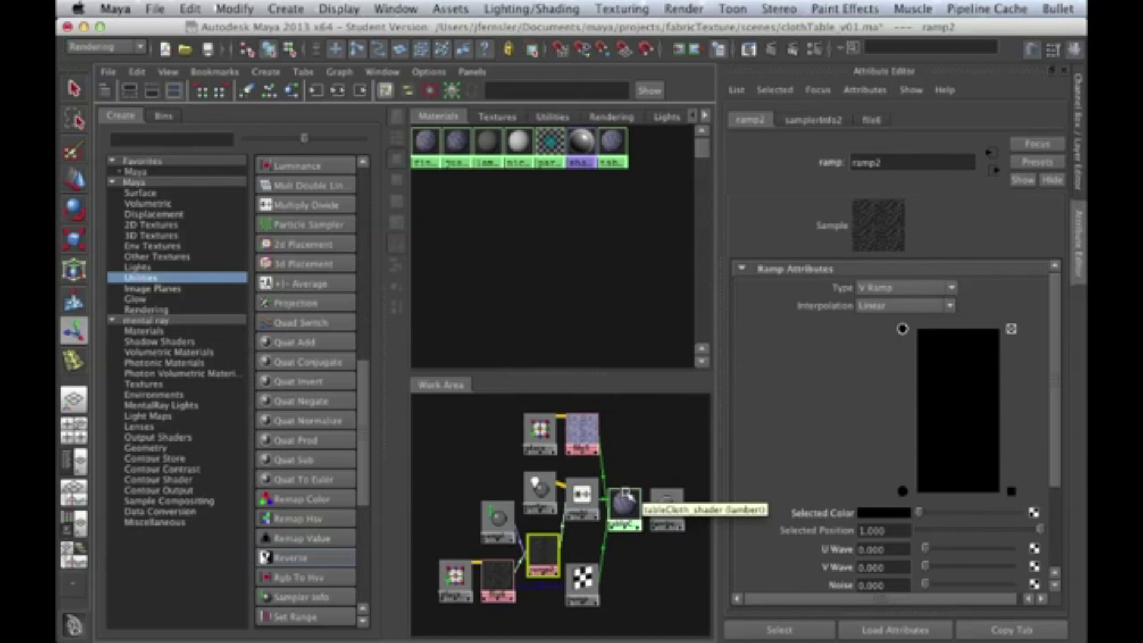
click(630, 503)
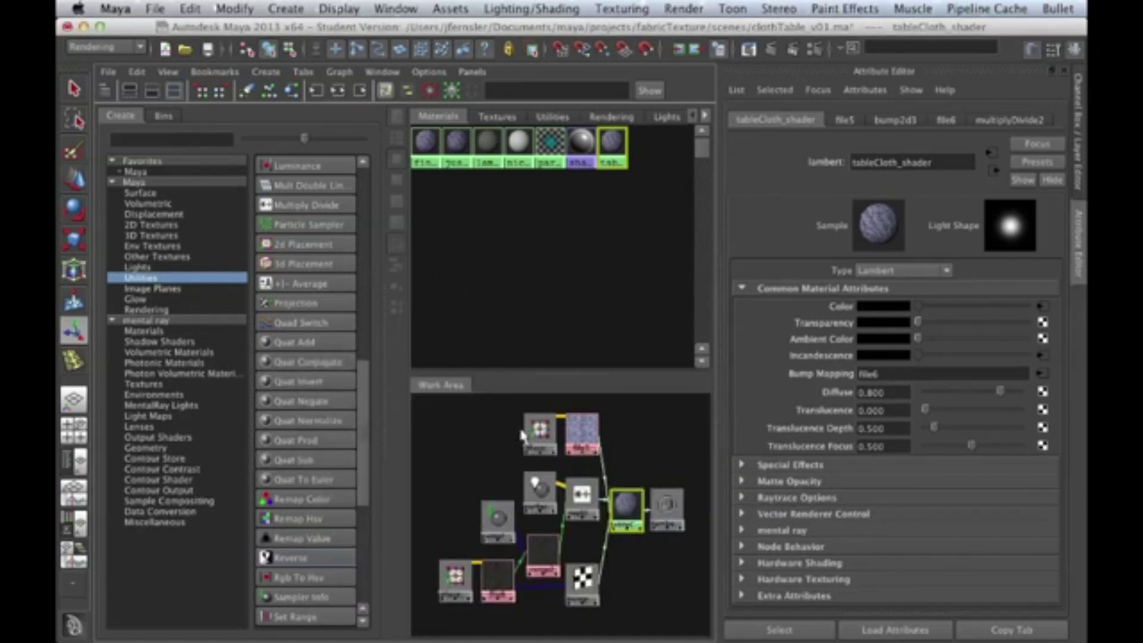
Step: Examine the stored velvet tablecloth render up close in the enlarged render view
key(space)
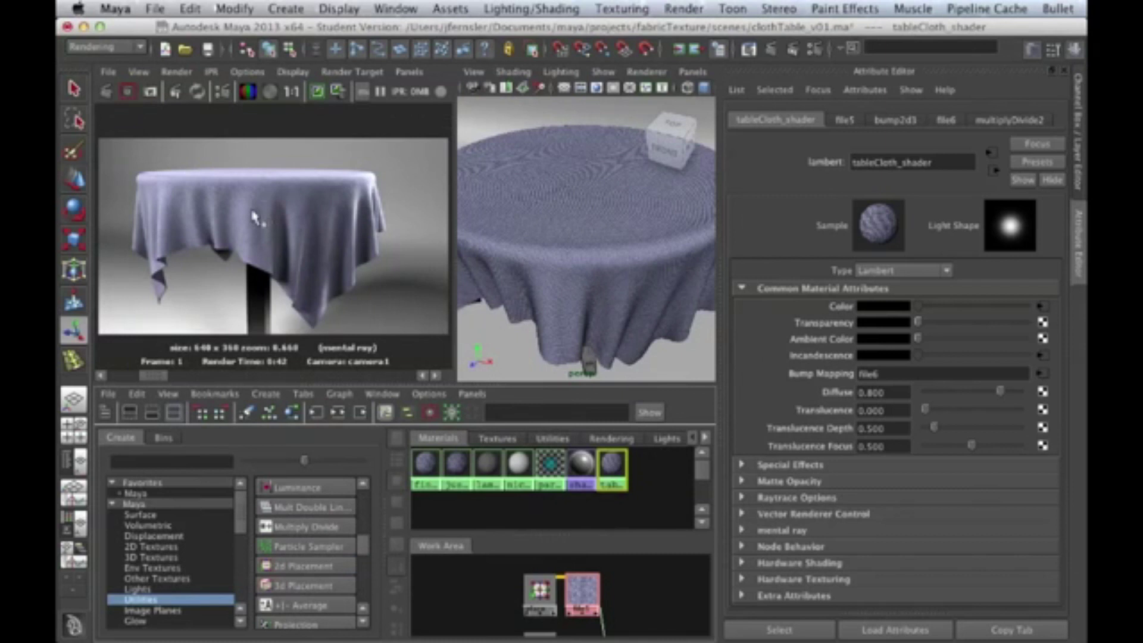
key(space)
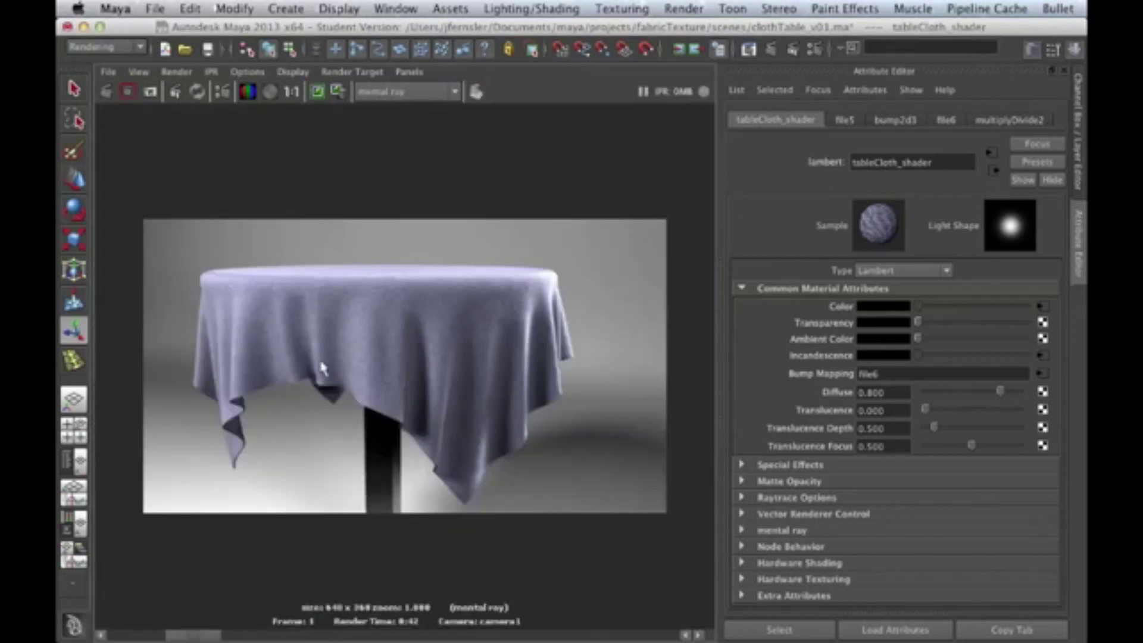
mouse_move(224, 636)
mouse_down()
mouse_move(136, 637)
mouse_move(226, 635)
mouse_up()
alt+right_drag(296, 357, 329, 373)
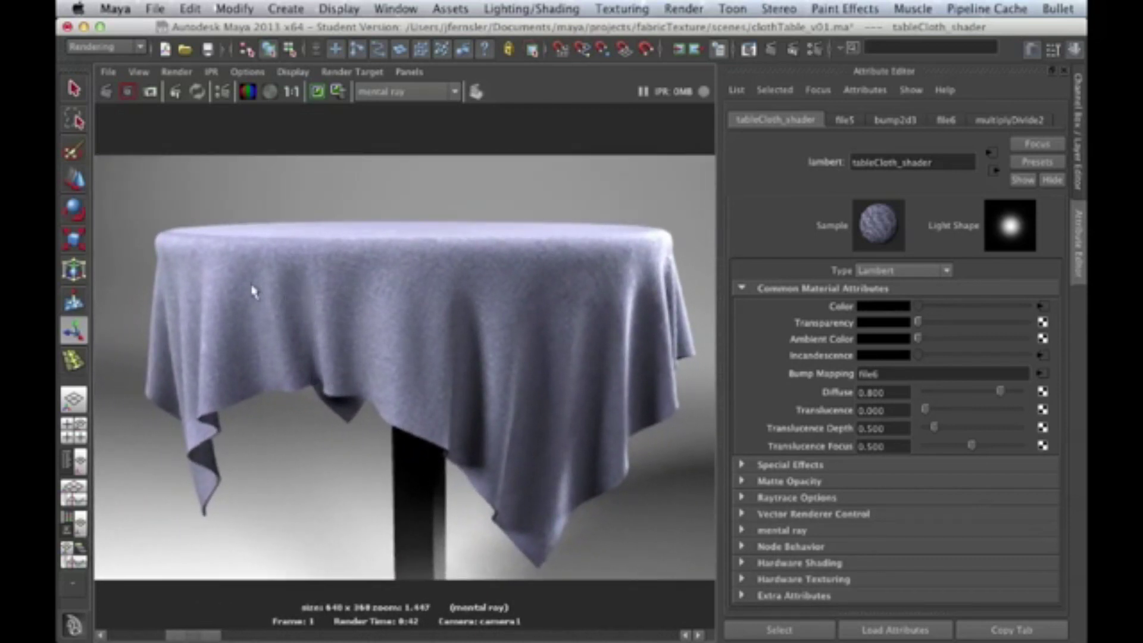